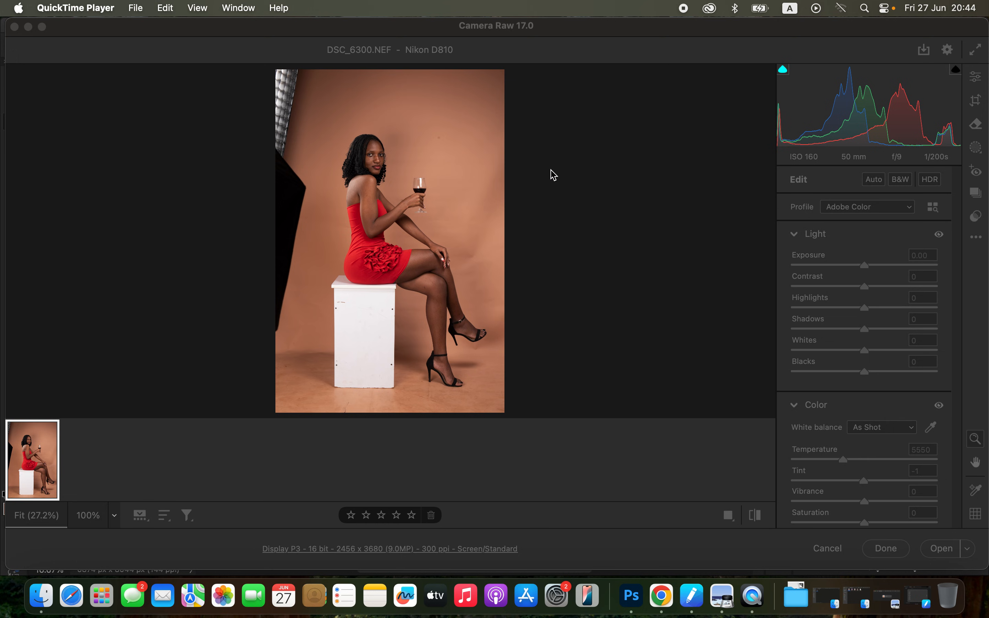
# Adjust the photo's light settings to Highlights -32, Whites -28, Shadows +75 and Blacks -29.
pyautogui.click(942, 237)
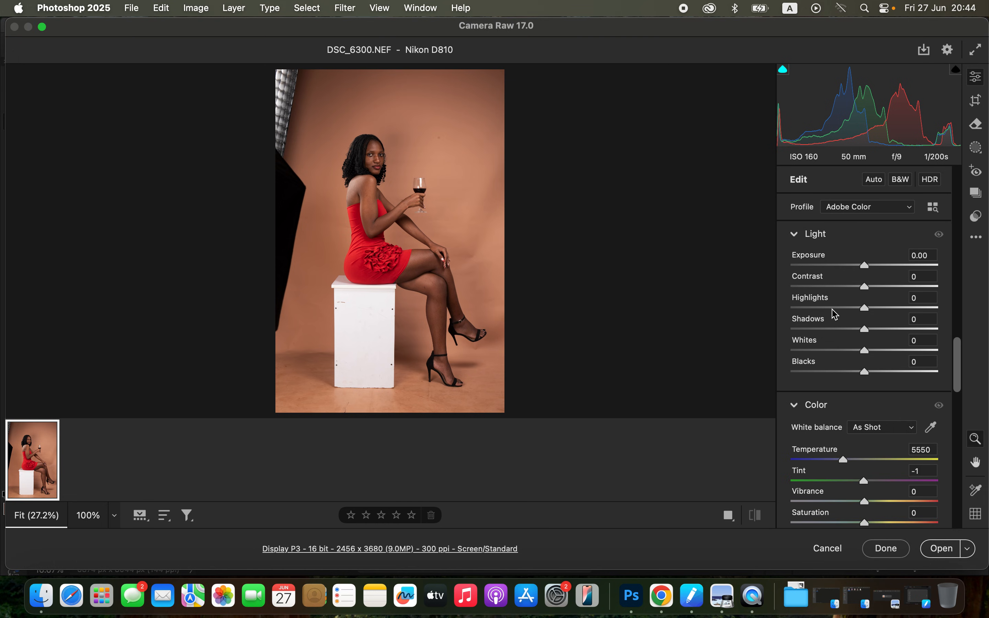
pyautogui.moveTo(843, 309); pyautogui.dragTo(841, 309)
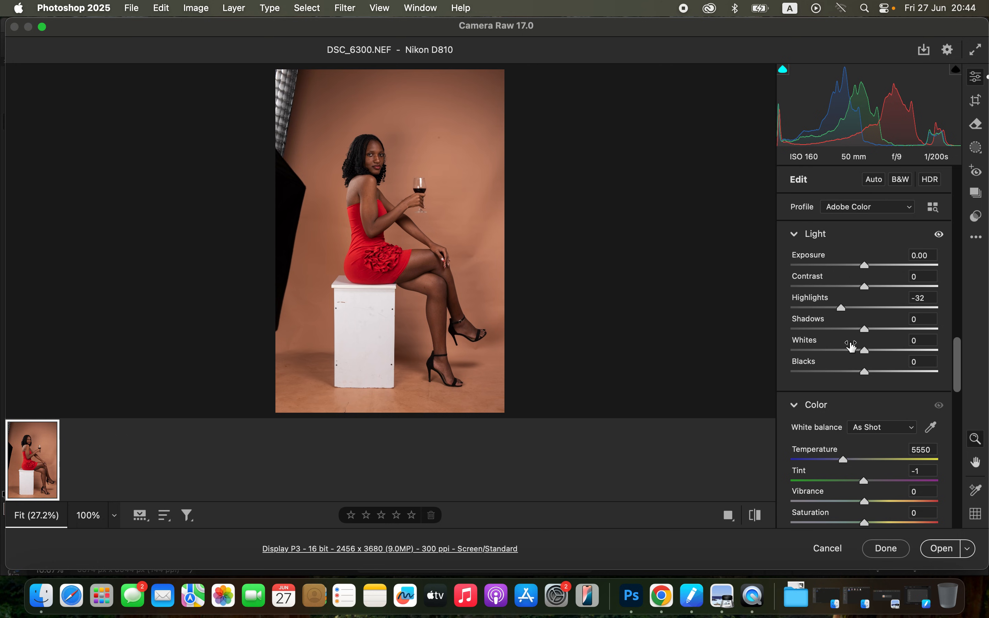
pyautogui.moveTo(855, 351); pyautogui.dragTo(844, 352)
pyautogui.moveTo(892, 329); pyautogui.dragTo(919, 332)
pyautogui.moveTo(863, 373); pyautogui.dragTo(843, 375)
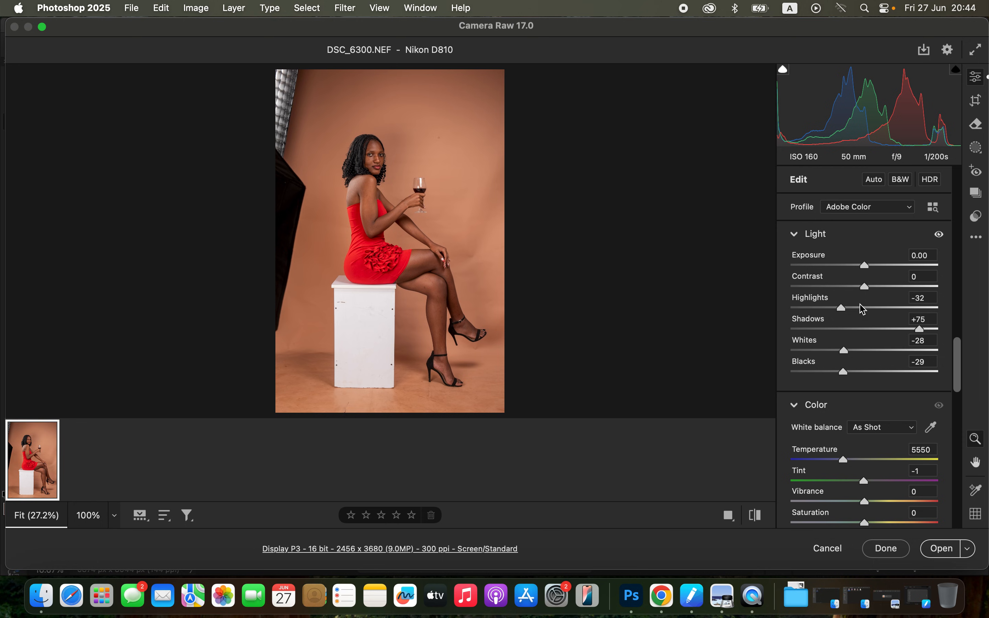
# Raise Exposure to +0.25 and Contrast to +8, and lower Highlights to -56.
pyautogui.moveTo(869, 288); pyautogui.dragTo(874, 271)
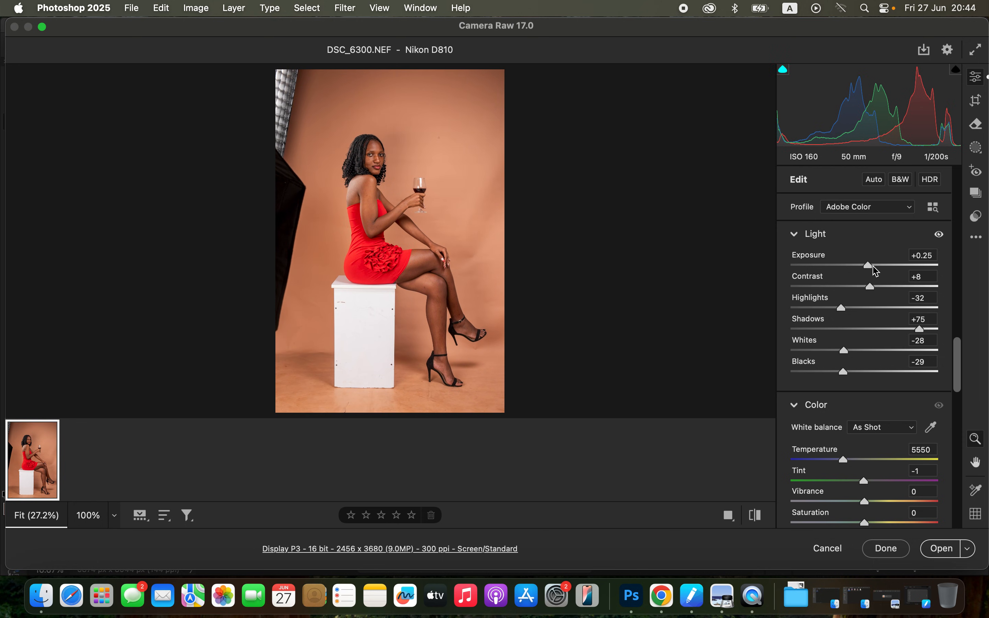
pyautogui.moveTo(836, 308); pyautogui.dragTo(824, 309)
pyautogui.moveTo(882, 288); pyautogui.dragTo(872, 287)
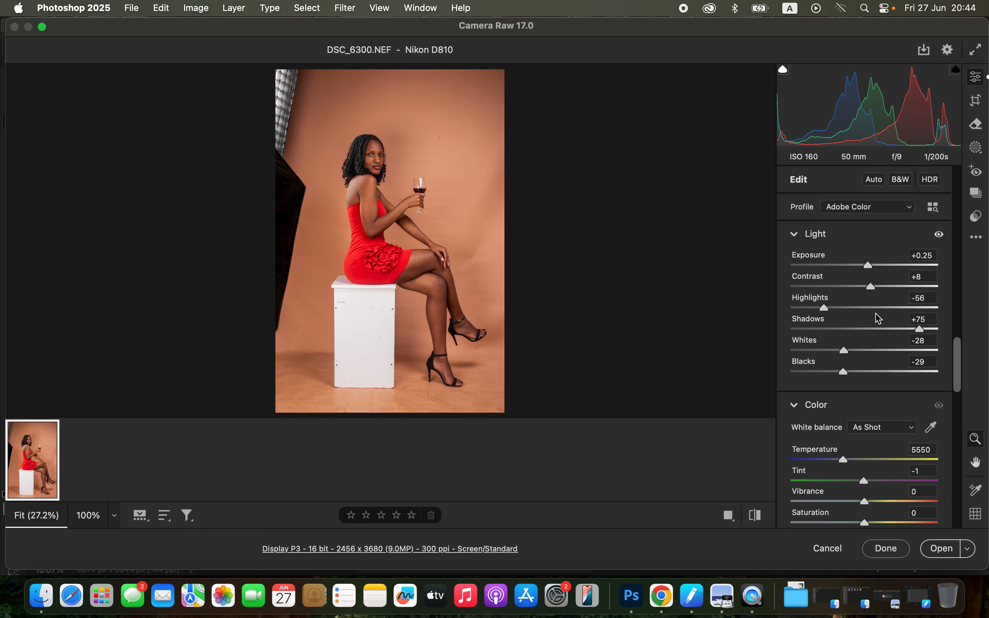
# Compare the adjusted photo with its original version and open it in Photoshop for retouching.
pyautogui.click(756, 515)
pyautogui.click(756, 517)
pyautogui.click(756, 516)
pyautogui.click(757, 518)
pyautogui.click(935, 551)
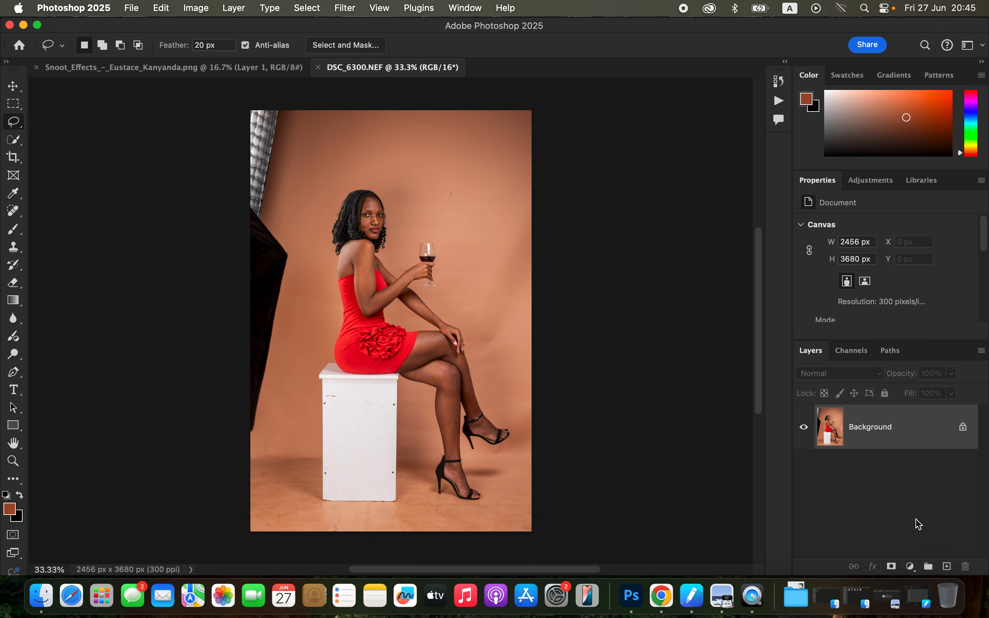
# Duplicate the Background layer twice.
pyautogui.click(894, 446)
pyautogui.press('super+j')
pyautogui.press('super+j')
# Rename the lower duplicate layer COLOR and the upper duplicate layer TEXTURE.
pyautogui.doubleClick(863, 471)
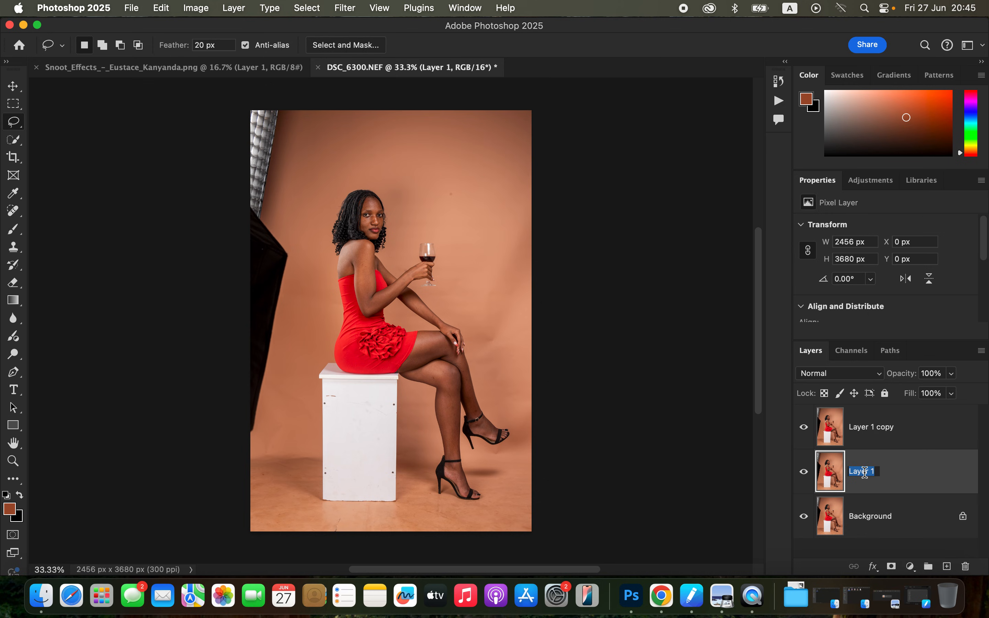
pyautogui.write('COLOR')
pyautogui.press('Return')
pyautogui.doubleClick(865, 430)
pyautogui.write('TEXTURE')
pyautogui.press('Return')
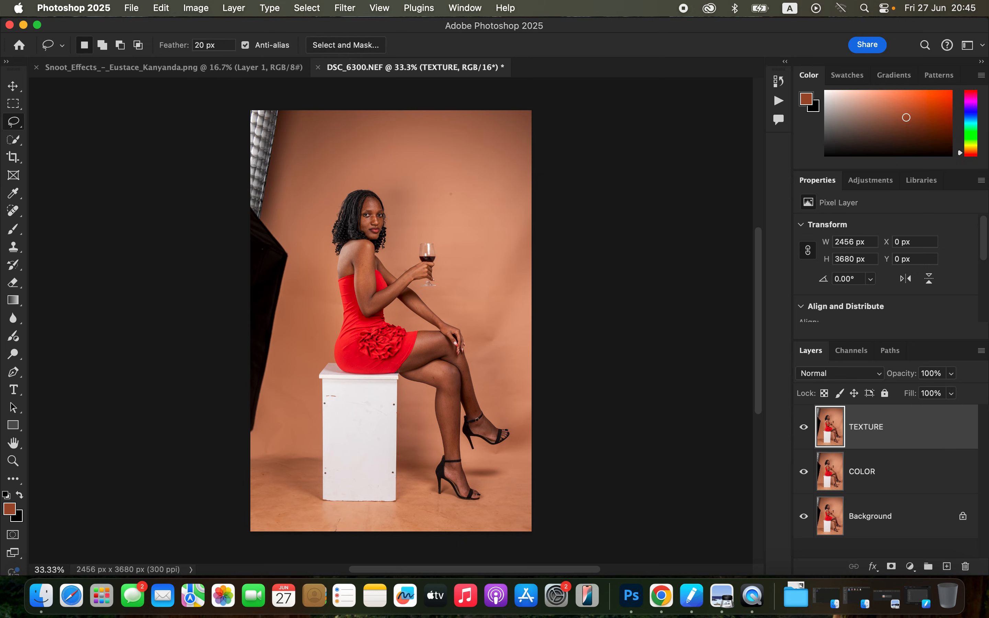
# Hide the TEXTURE layer and apply a Gaussian Blur with a 2.5-pixel radius to the COLOR layer, checking the face in the preview.
pyautogui.click(911, 480)
pyautogui.click(804, 428)
pyautogui.click(346, 8)
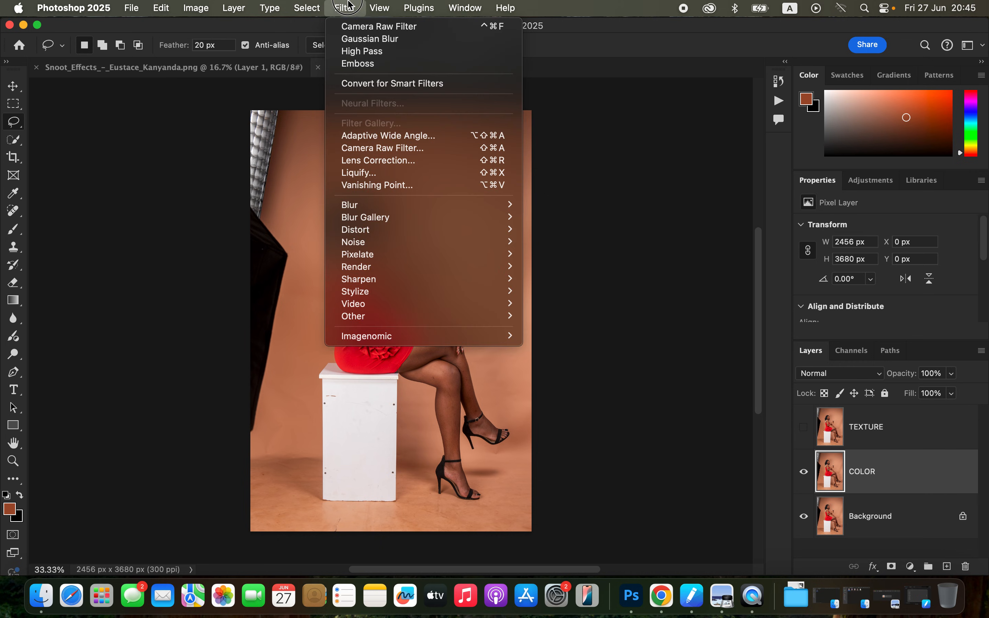
pyautogui.moveTo(377, 209)
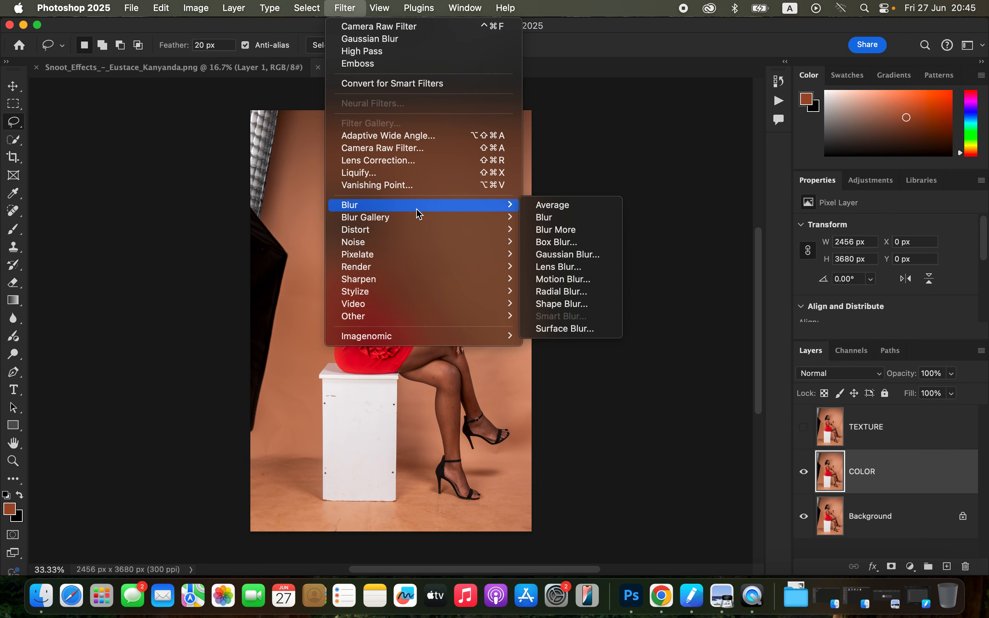
pyautogui.click(578, 255)
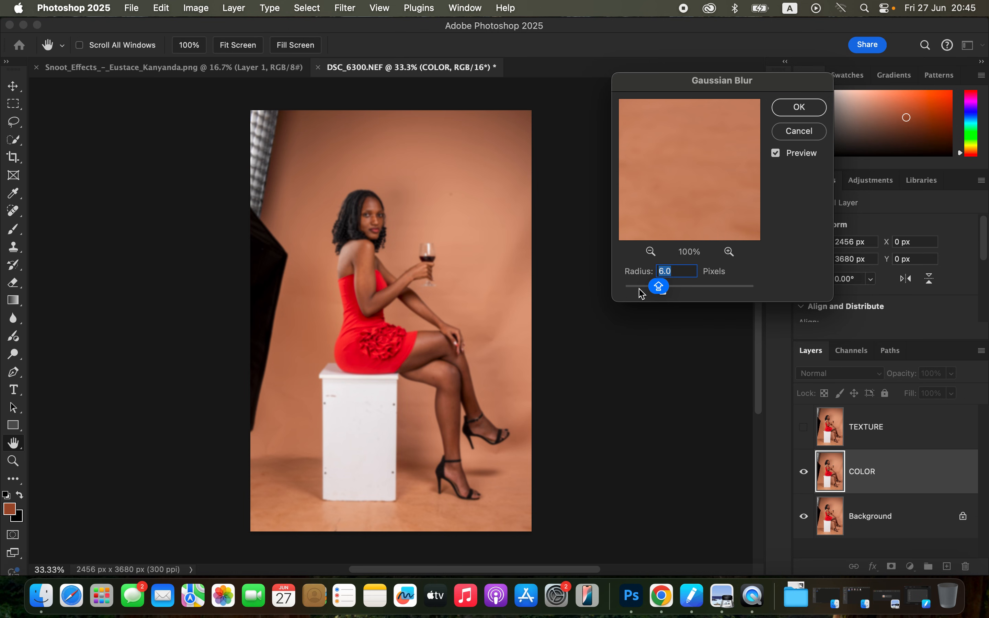
pyautogui.moveTo(659, 287); pyautogui.dragTo(612, 296)
pyautogui.click(365, 208)
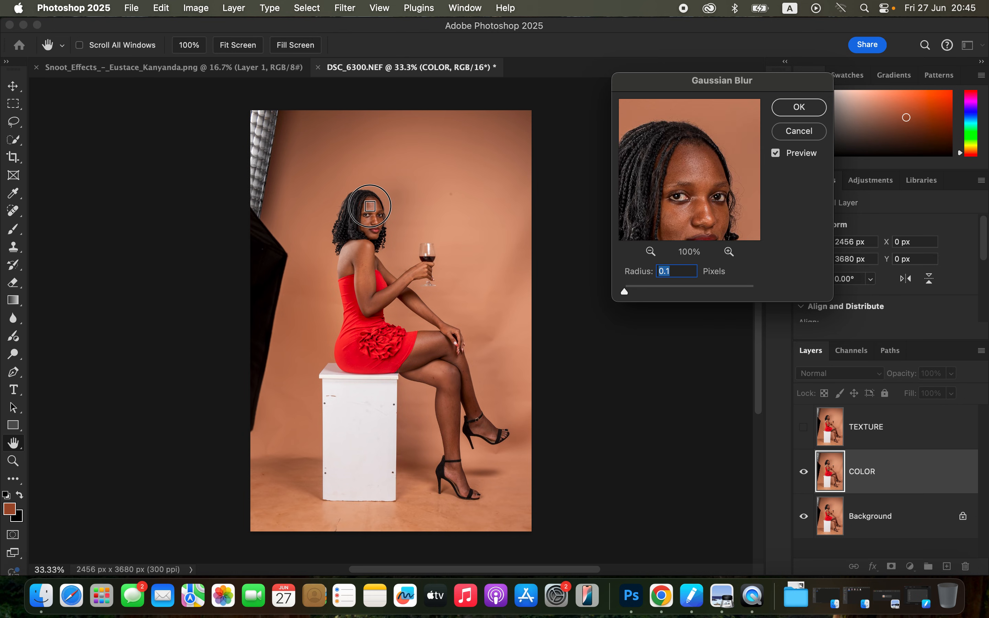
pyautogui.click(729, 252)
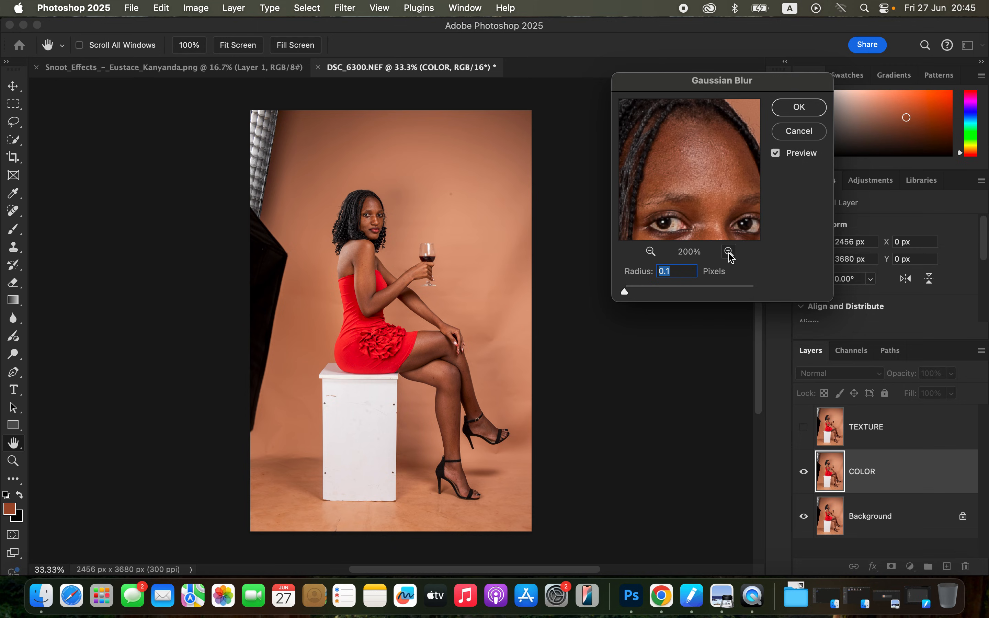
pyautogui.moveTo(626, 295); pyautogui.dragTo(640, 298)
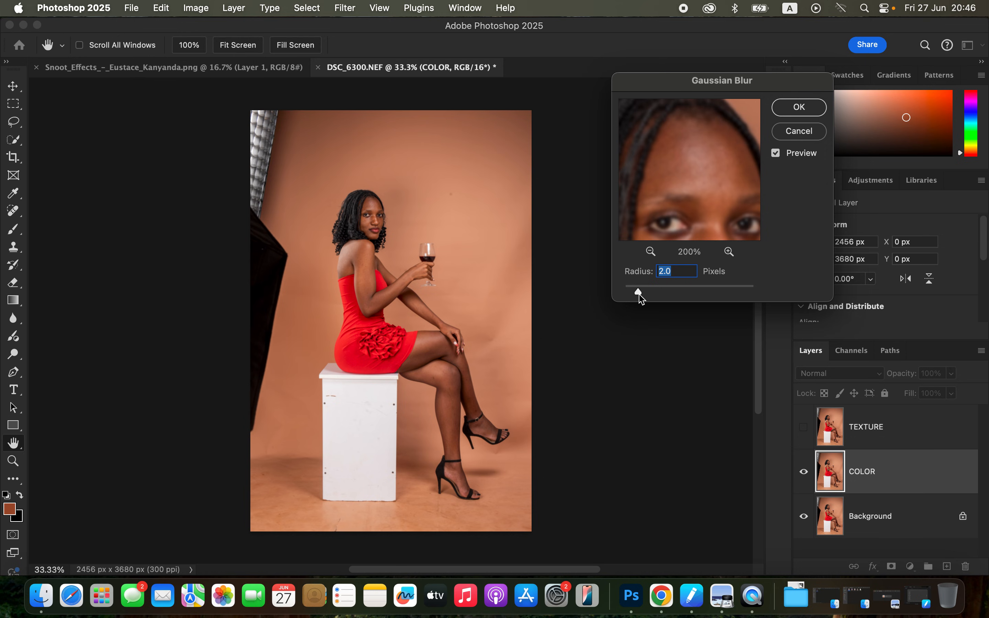
pyautogui.moveTo(640, 299); pyautogui.dragTo(642, 294)
pyautogui.moveTo(725, 193); pyautogui.dragTo(719, 171)
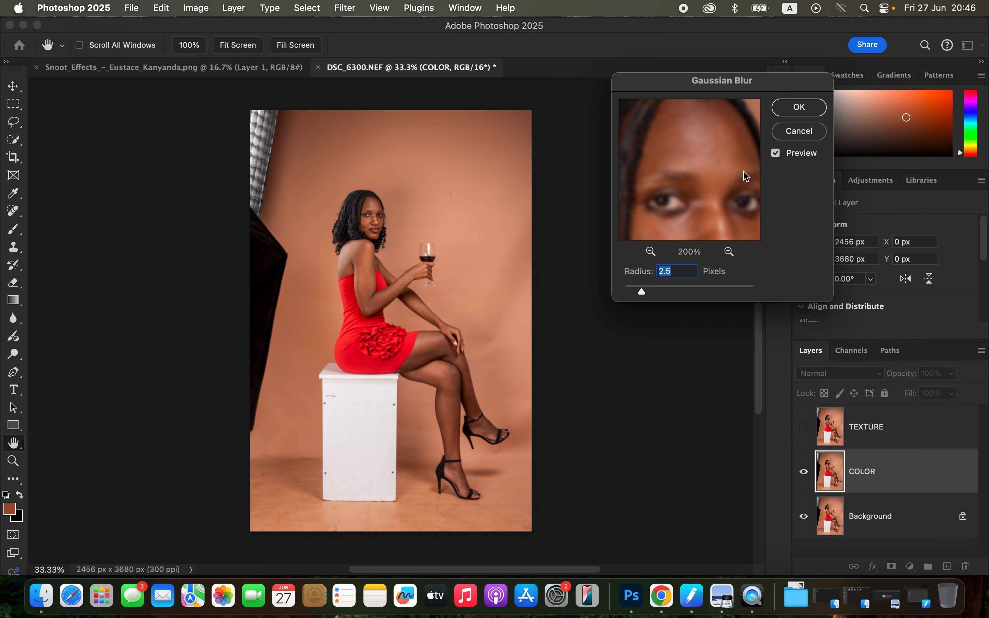
pyautogui.click(802, 110)
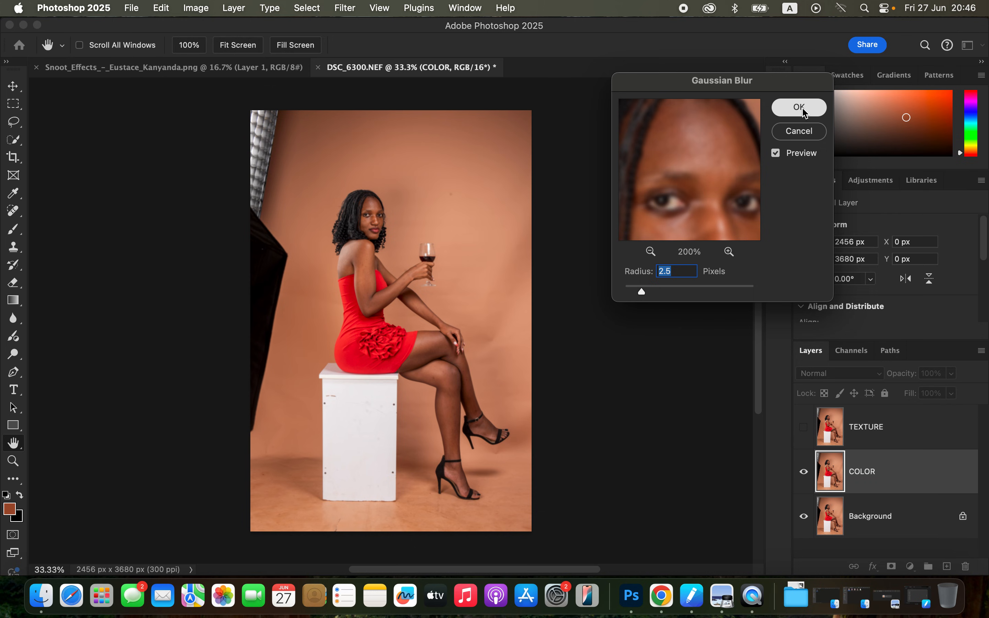
# Show the TEXTURE layer and use Apply Image on it with the inverted COLOR layer, Add blending, scale 2 and offset 0.
pyautogui.click(905, 440)
pyautogui.click(806, 435)
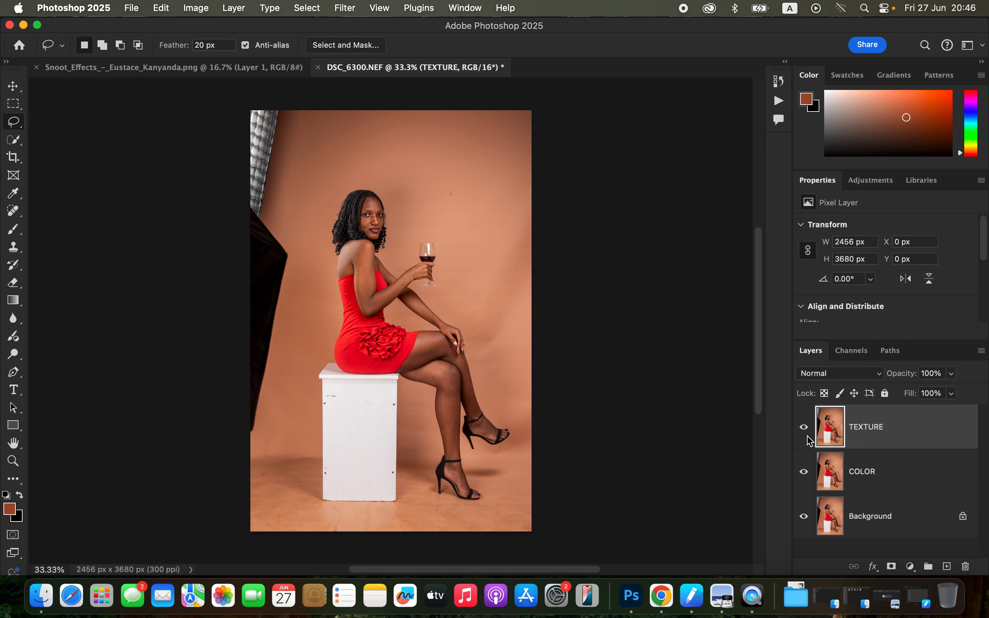
pyautogui.click(193, 9)
pyautogui.click(220, 206)
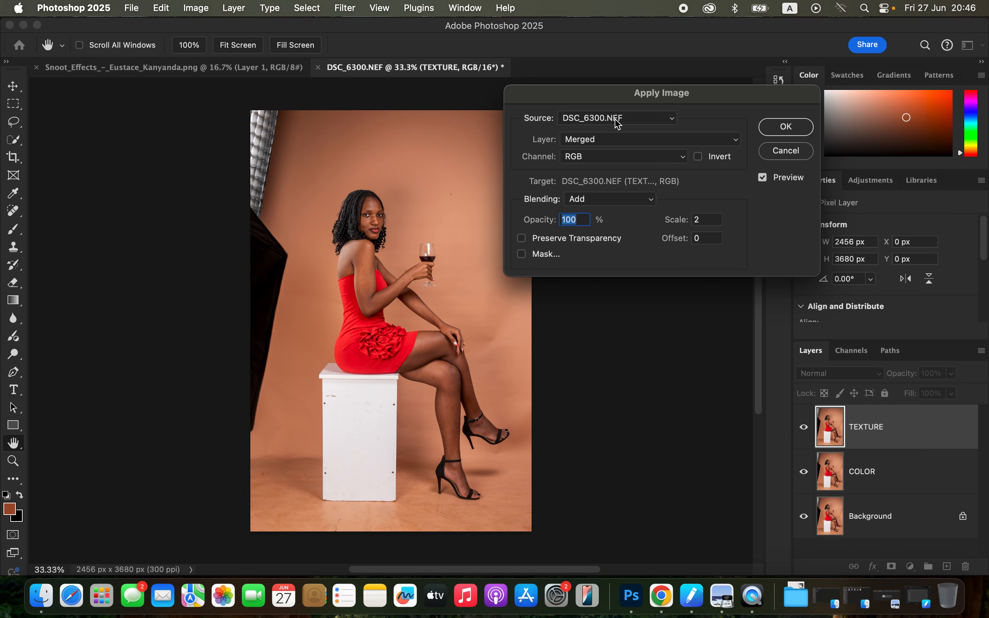
pyautogui.click(605, 146)
pyautogui.click(608, 176)
pyautogui.click(610, 201)
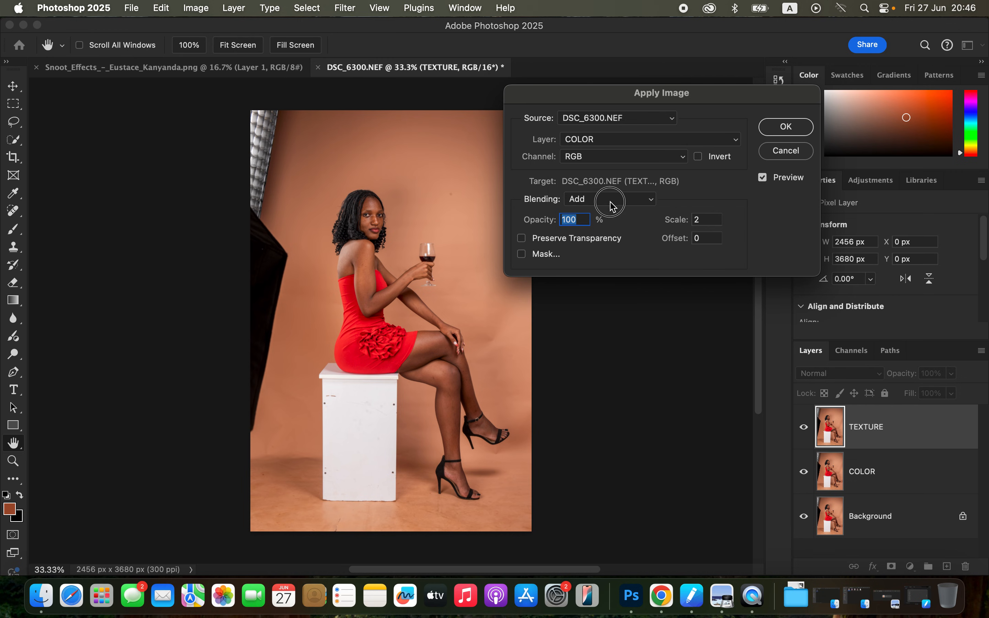
pyautogui.click(611, 201)
pyautogui.click(697, 157)
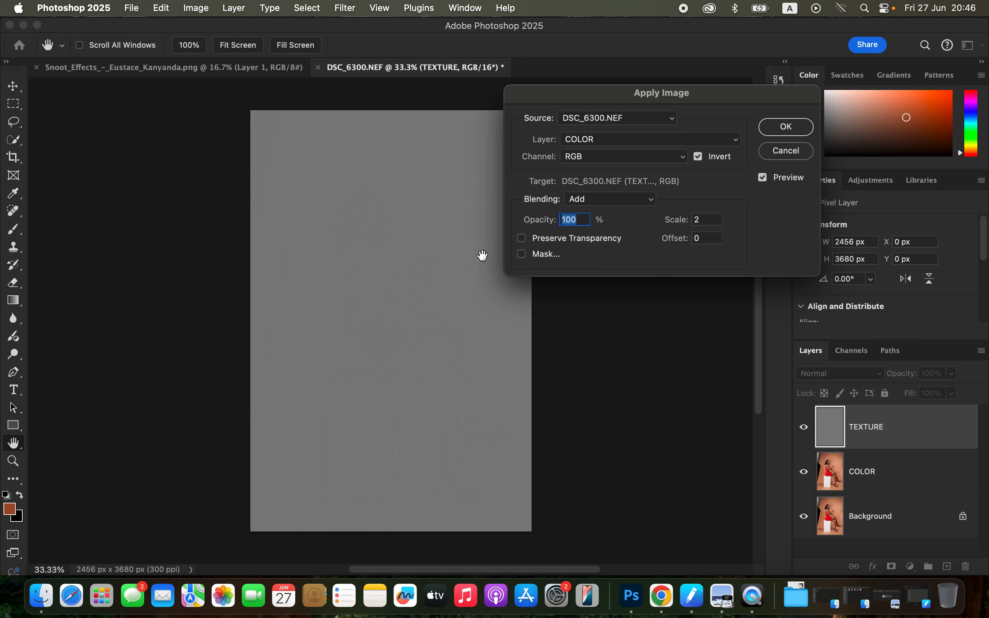
pyautogui.click(793, 132)
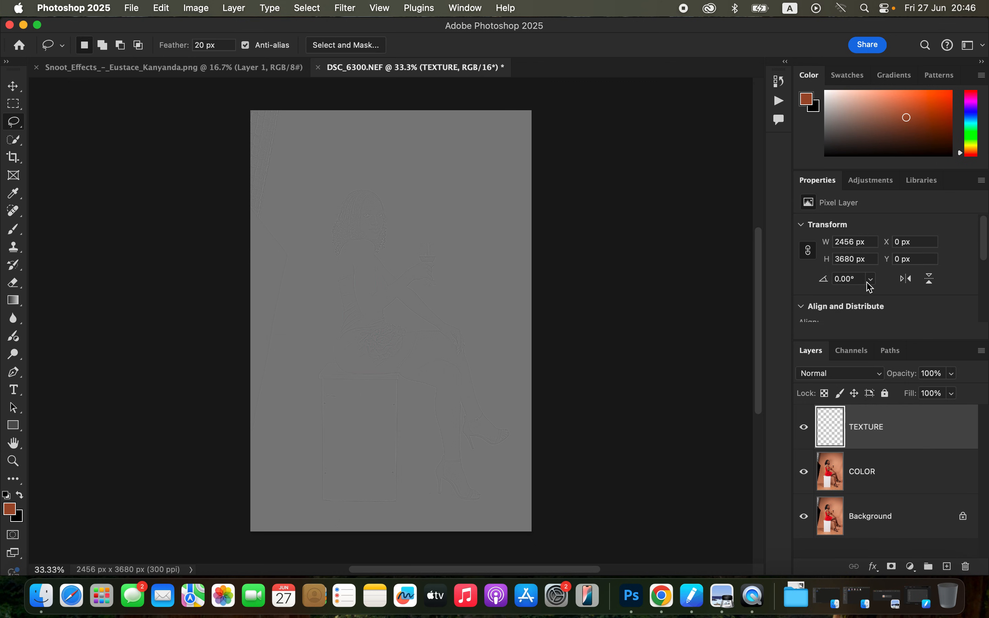
# Set the TEXTURE layer's blend mode to Linear Light and group it with the COLOR layer.
pyautogui.click(851, 378)
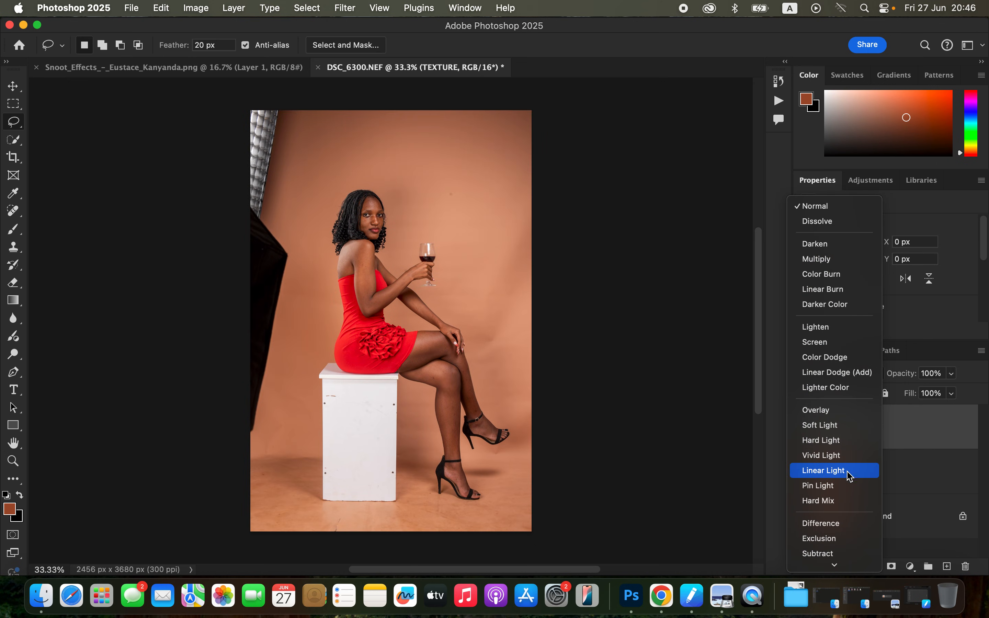
pyautogui.click(849, 472)
pyautogui.keyDown('shift'); pyautogui.click(915, 473); pyautogui.keyUp('shift')
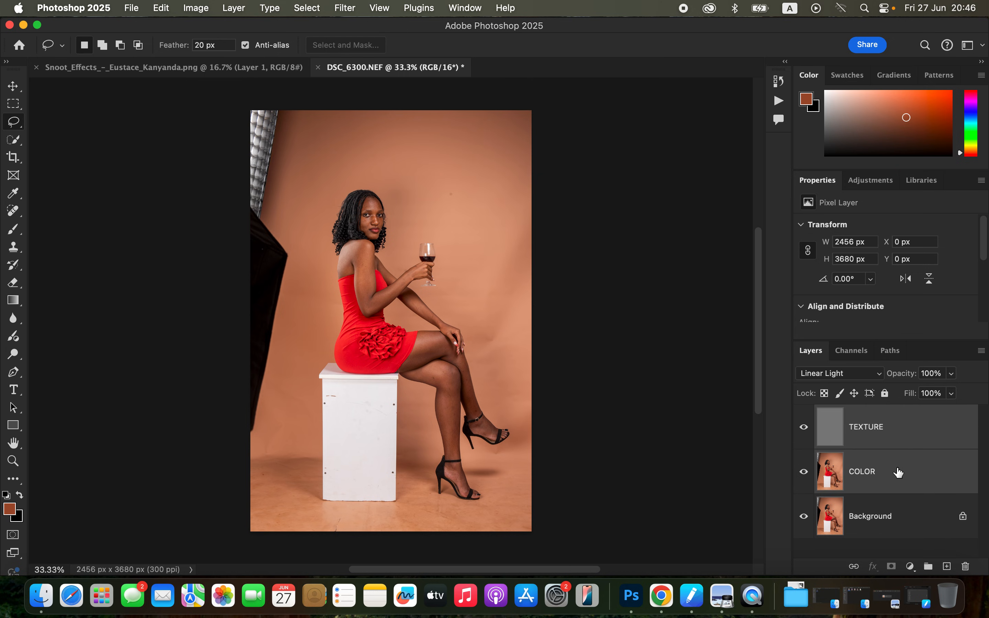
pyautogui.moveTo(929, 431); pyautogui.dragTo(928, 566)
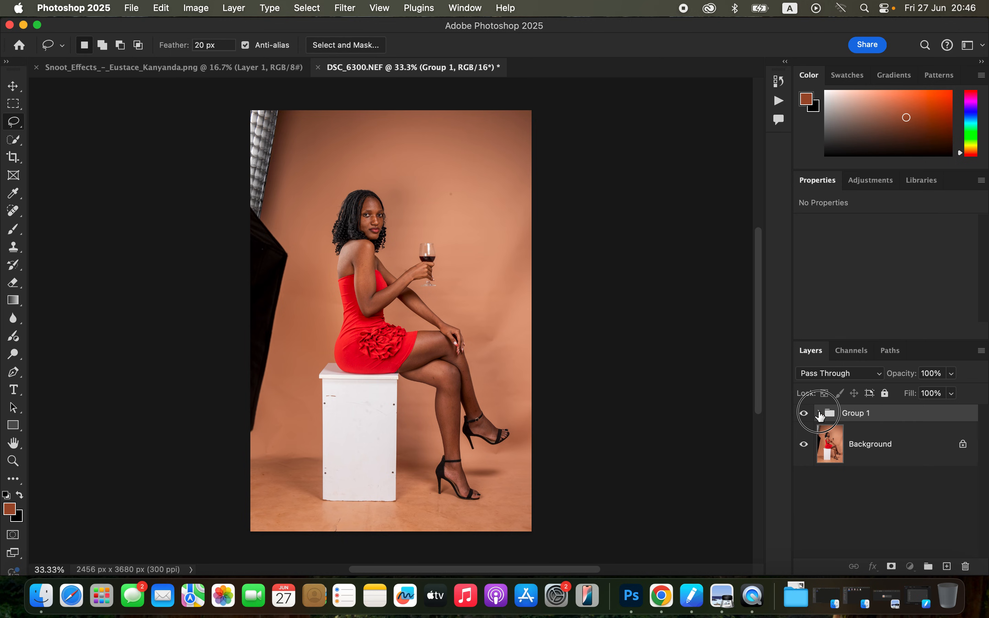
# Select the COLOR layer inside the group with TEXTURE hidden, and set up the Mixer Brush with a clean brush.
pyautogui.click(819, 412)
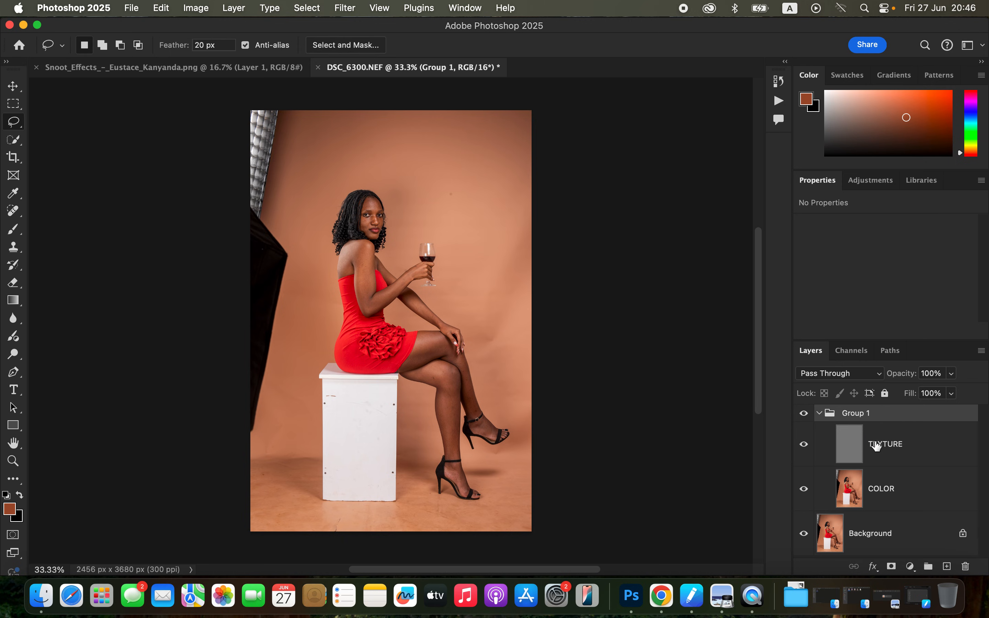
pyautogui.click(892, 492)
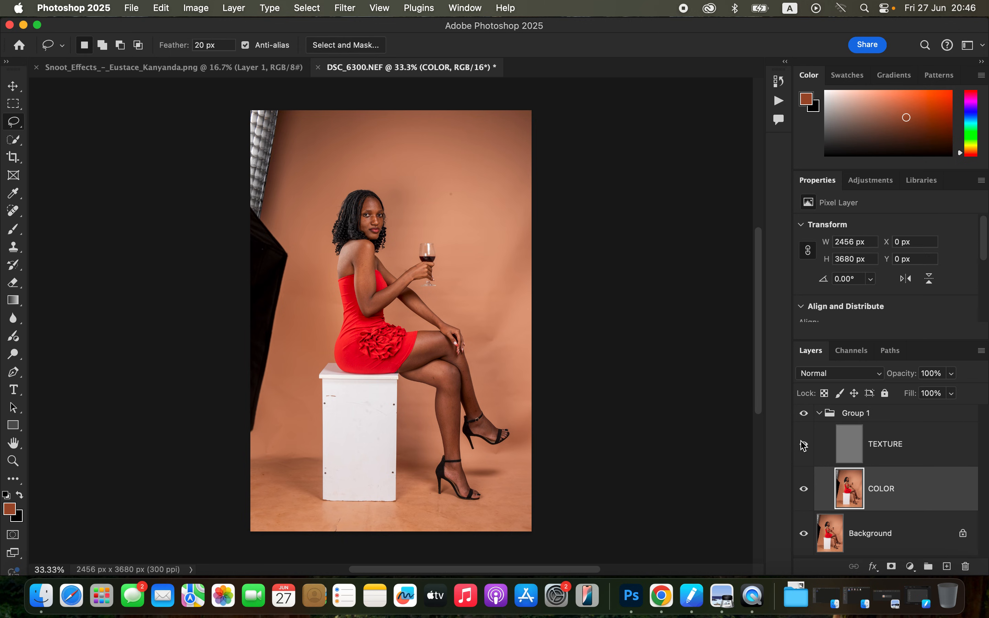
pyautogui.click(14, 229)
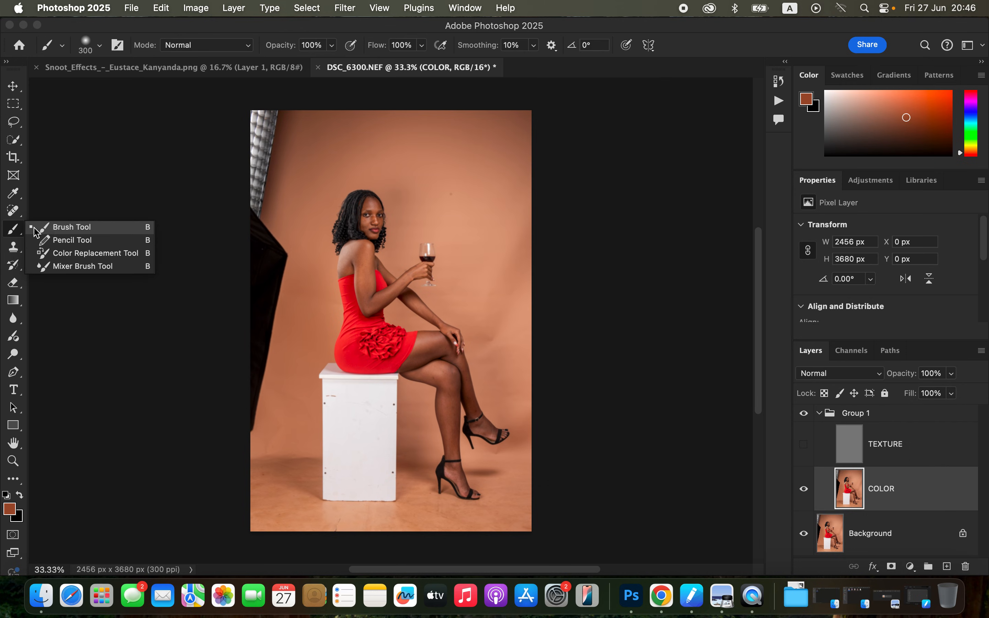
pyautogui.click(77, 266)
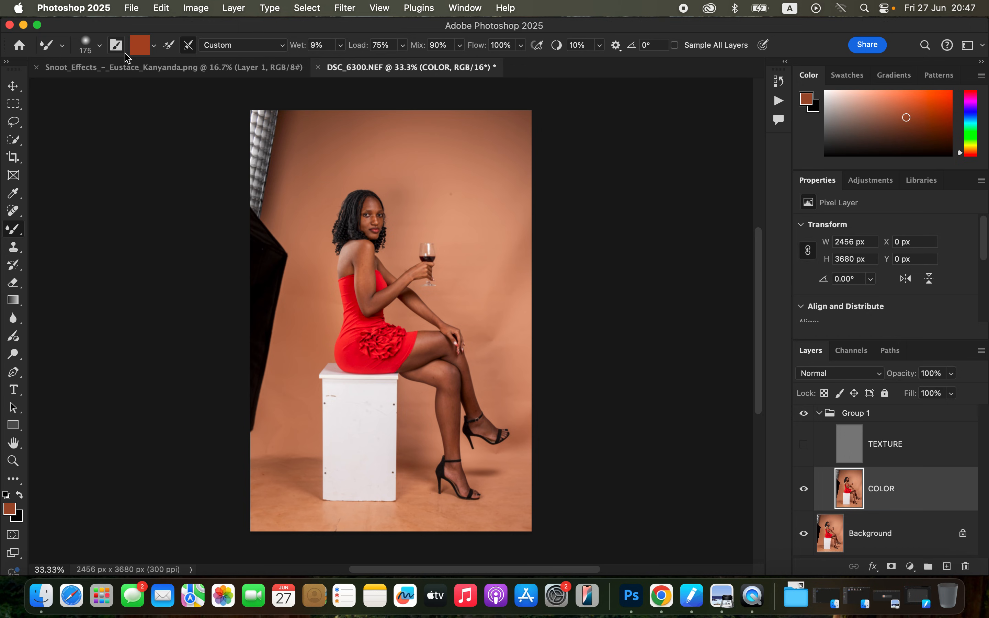
pyautogui.click(99, 45)
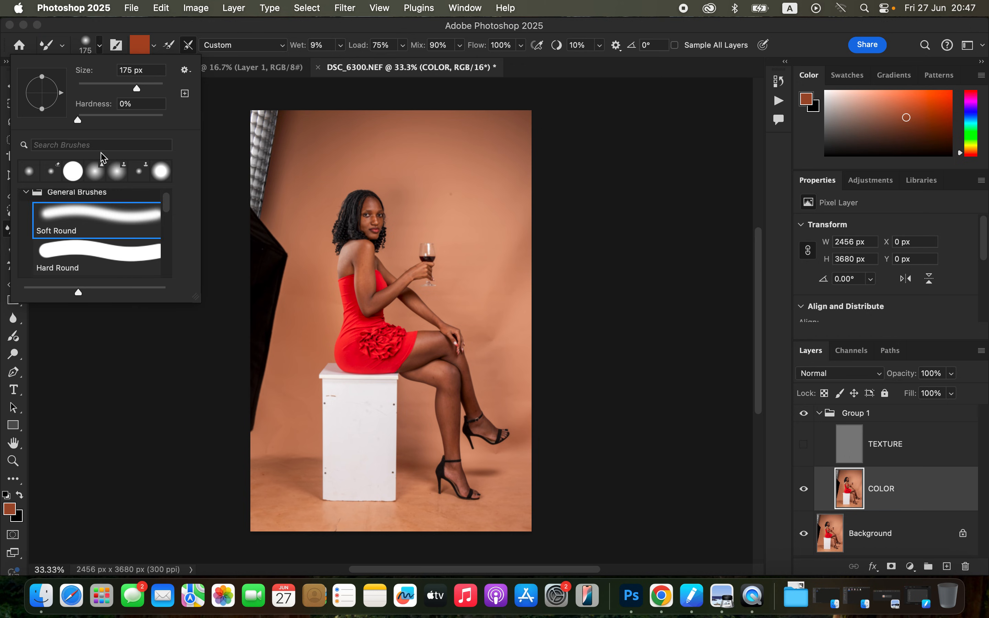
pyautogui.click(154, 46)
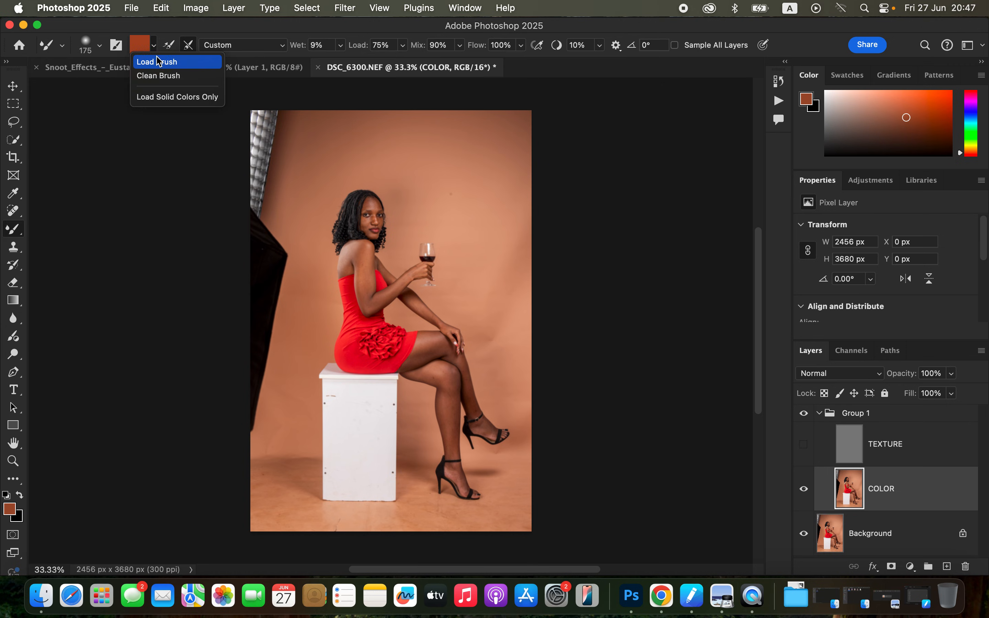
pyautogui.click(163, 76)
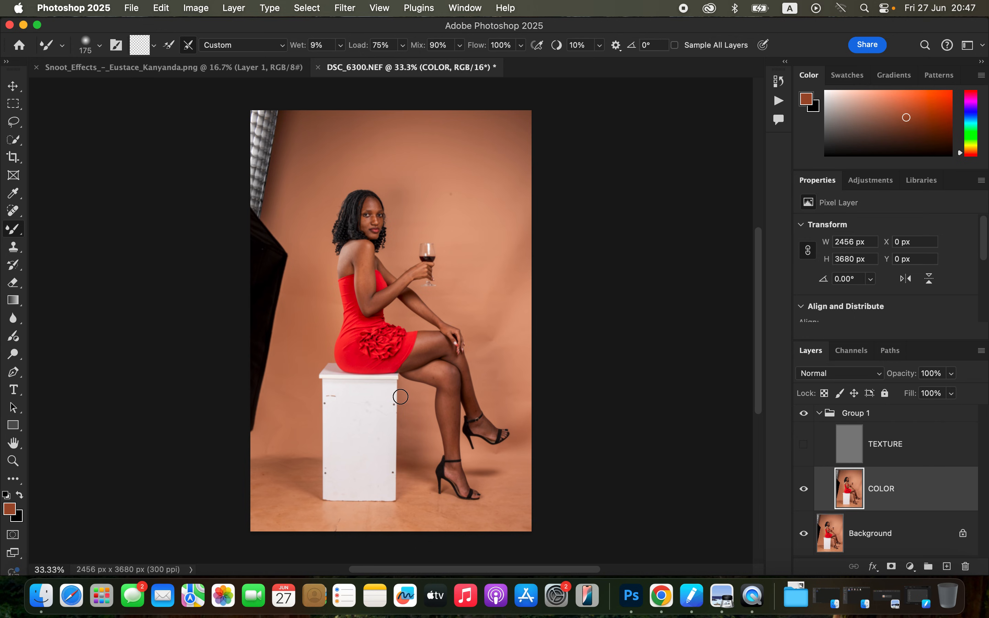
# Blend the facial skin on the COLOR layer with the Mixer Brush, reducing the brush size to 30 pixels.
pyautogui.press('super+equal')
pyautogui.press('super+equal')
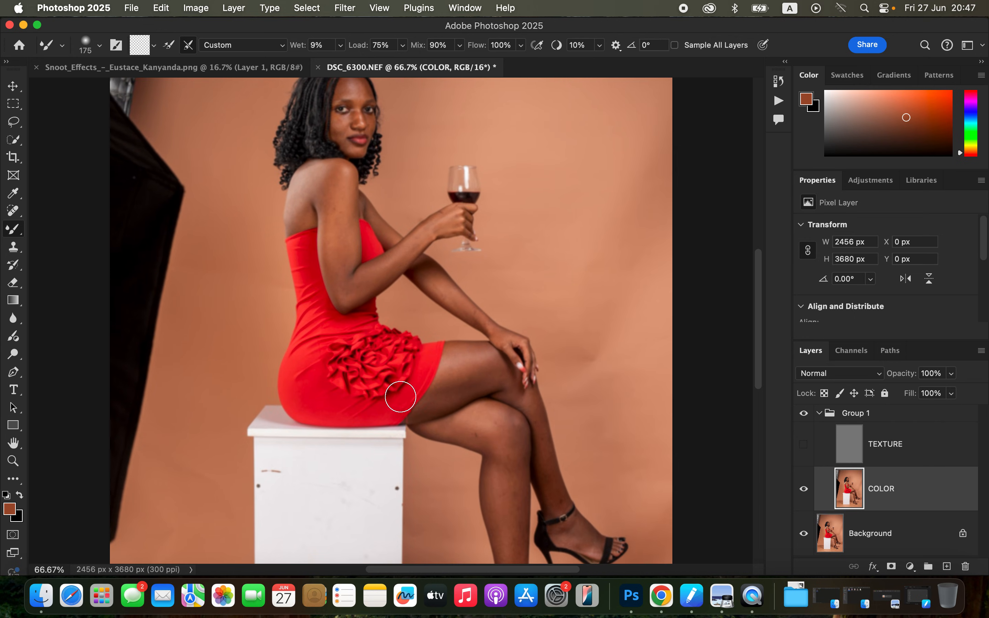
pyautogui.scroll(5, 425, 270)
pyautogui.hscroll(-4, 425, 269)
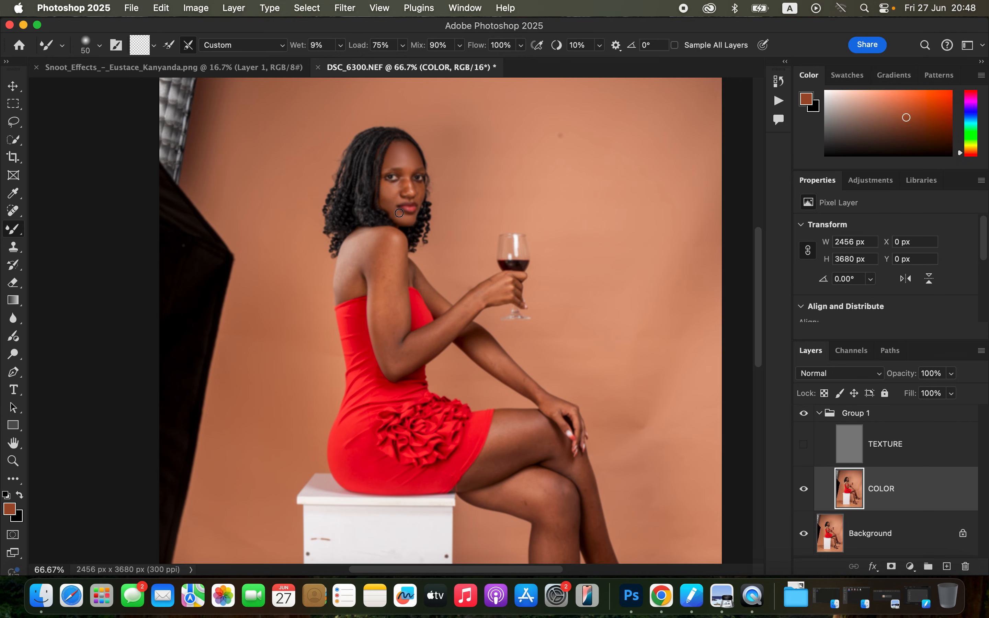
pyautogui.press('super+1')
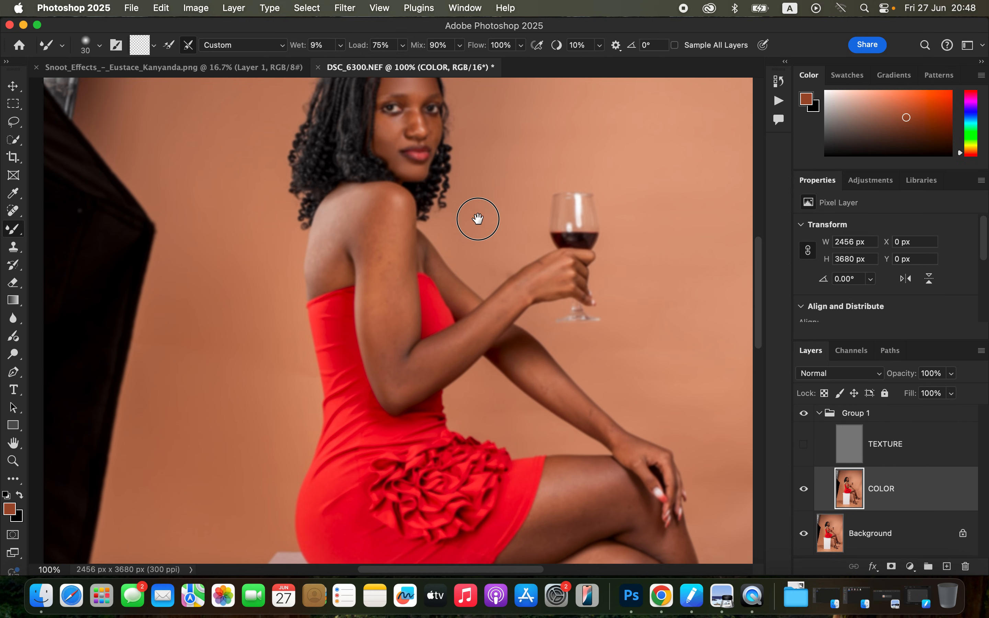
pyautogui.scroll(3, 474, 212)
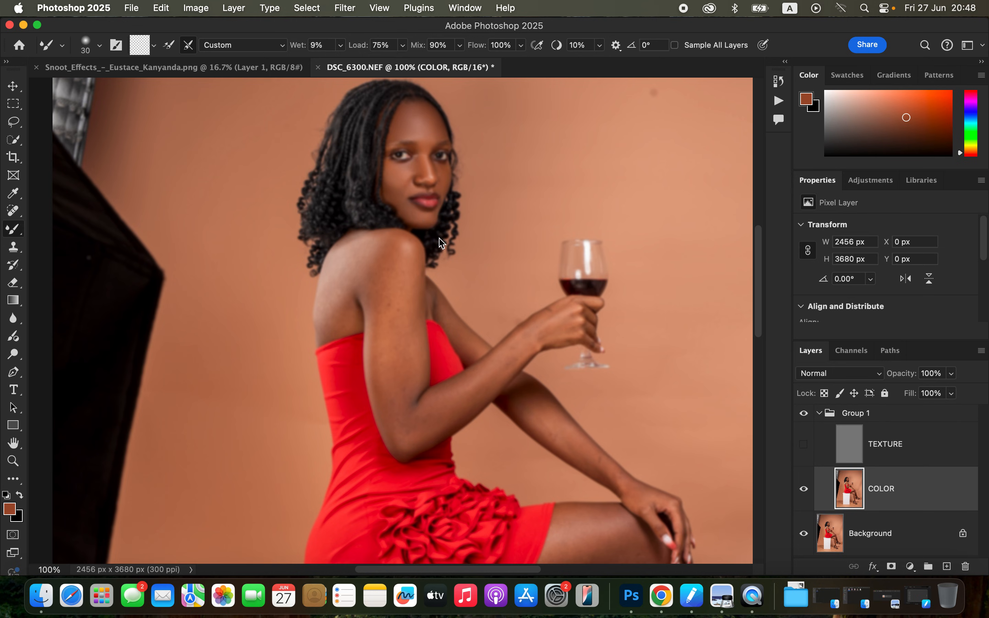
# Blend the skin of the shoulder and arms on the COLOR layer with the Mixer Brush at about 70 pixels.
pyautogui.press('super+minus')
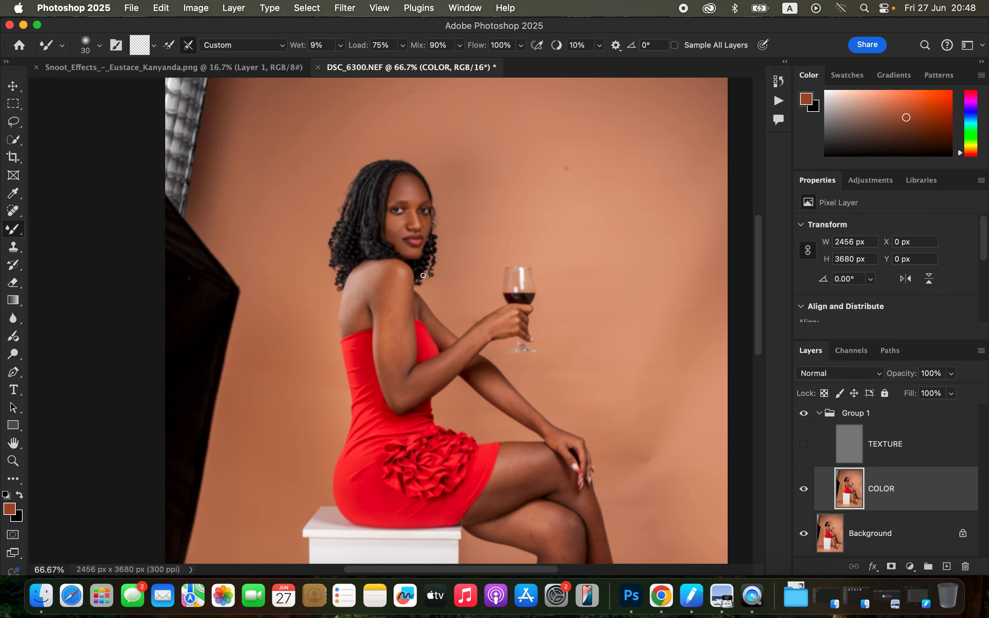
pyautogui.scroll(-3, 477, 368)
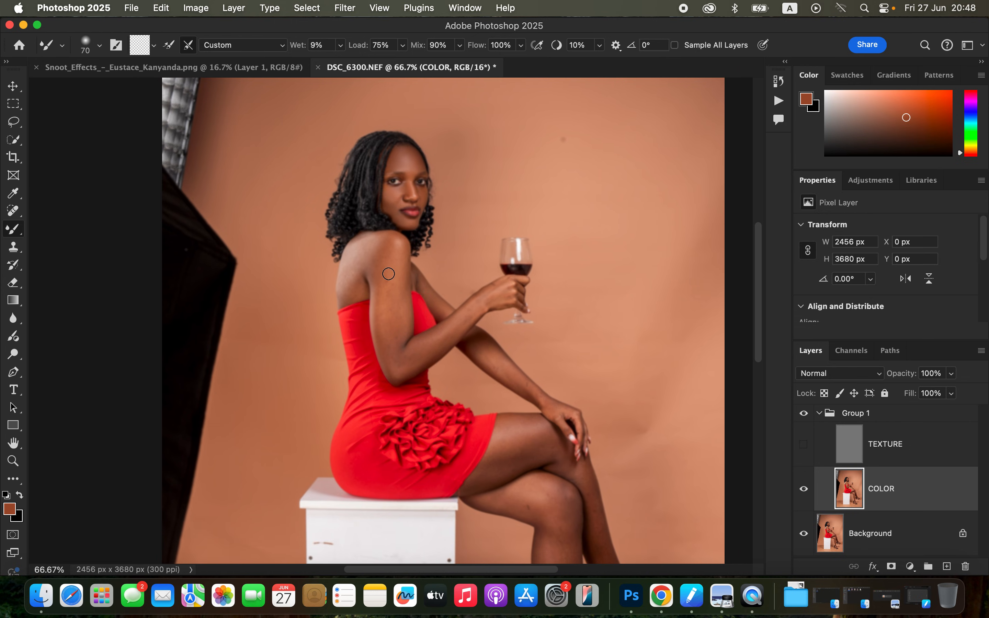
pyautogui.moveTo(363, 246)
pyautogui.mouseDown()
pyautogui.moveTo(345, 293)
pyautogui.moveTo(357, 263)
pyautogui.moveTo(348, 282)
pyautogui.moveTo(358, 286)
pyautogui.moveTo(382, 247)
pyautogui.moveTo(382, 333)
pyautogui.moveTo(378, 316)
pyautogui.moveTo(400, 274)
pyautogui.moveTo(393, 314)
pyautogui.moveTo(387, 254)
pyautogui.moveTo(391, 365)
pyautogui.moveTo(383, 242)
pyautogui.moveTo(370, 241)
pyautogui.moveTo(375, 265)
pyautogui.moveTo(347, 290)
pyautogui.moveTo(383, 271)
pyautogui.moveTo(383, 250)
pyautogui.moveTo(403, 246)
pyautogui.moveTo(403, 325)
pyautogui.moveTo(399, 292)
pyautogui.moveTo(396, 333)
pyautogui.moveTo(379, 316)
pyautogui.moveTo(388, 350)
pyautogui.moveTo(430, 347)
pyautogui.moveTo(507, 283)
pyautogui.moveTo(427, 361)
pyautogui.moveTo(399, 365)
pyautogui.moveTo(395, 333)
pyautogui.mouseUp()
pyautogui.moveTo(389, 286)
pyautogui.mouseDown()
pyautogui.moveTo(386, 303)
pyautogui.moveTo(440, 305)
pyautogui.moveTo(494, 342)
pyautogui.moveTo(488, 351)
pyautogui.moveTo(531, 387)
pyautogui.moveTo(497, 368)
pyautogui.moveTo(527, 382)
pyautogui.mouseUp()
# Blend the skin of the thighs and legs with an 80-pixel Mixer Brush, and make the TEXTURE layer visible.
pyautogui.scroll(-5, 466, 271)
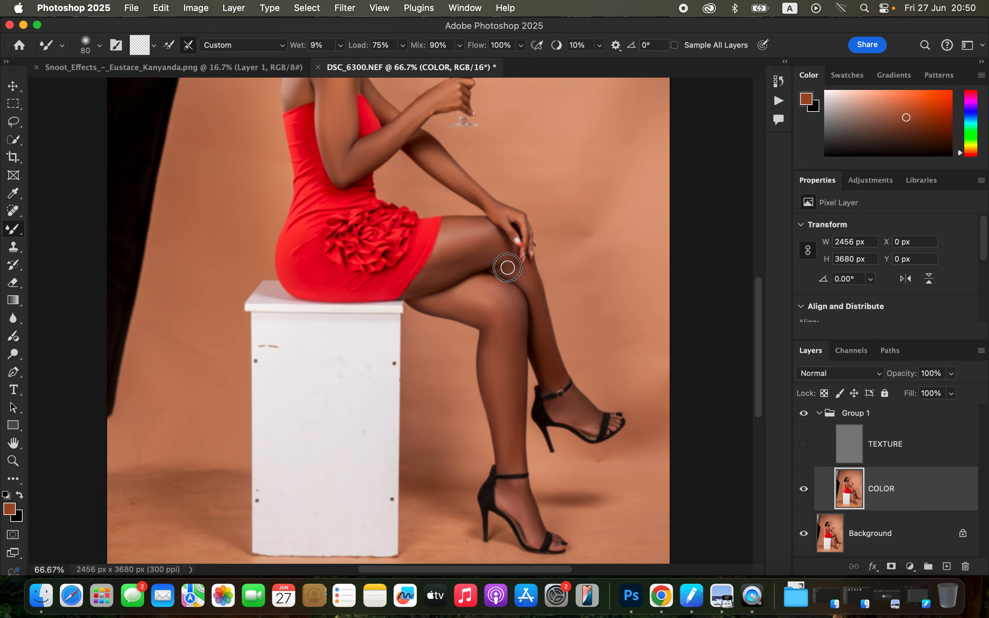
pyautogui.moveTo(432, 277); pyautogui.dragTo(421, 289)
pyautogui.moveTo(449, 250)
pyautogui.mouseDown()
pyautogui.moveTo(434, 263)
pyautogui.moveTo(451, 228)
pyautogui.moveTo(435, 275)
pyautogui.moveTo(414, 291)
pyautogui.mouseUp()
pyautogui.moveTo(456, 229); pyautogui.dragTo(445, 253)
pyautogui.click(804, 445)
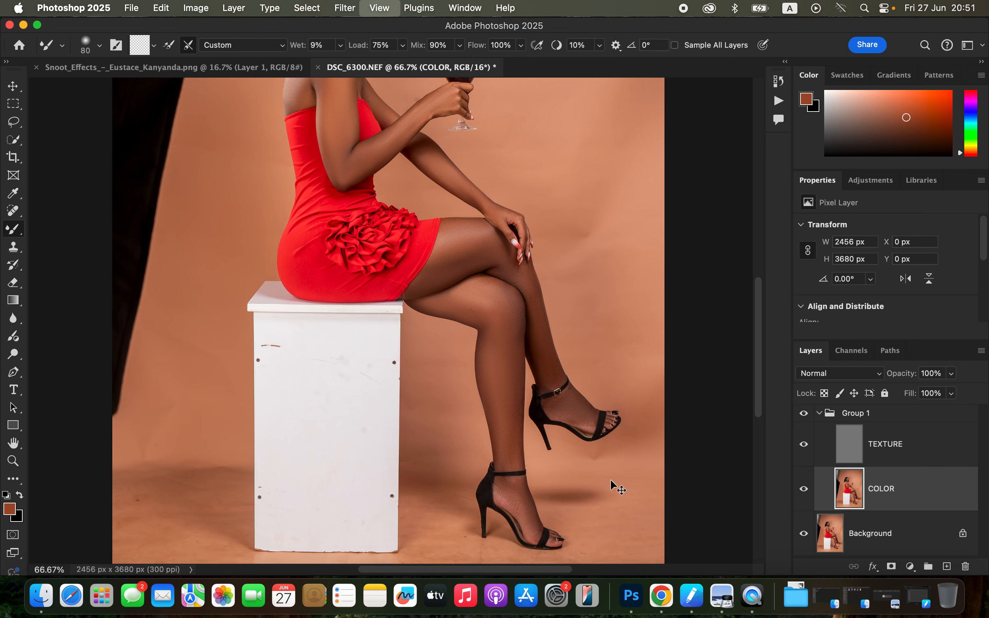
# Touch up the skin blending on the upper back and lower leg with the Mixer Brush at 70 pixels.
pyautogui.press('super+minus')
pyautogui.press('super+minus')
pyautogui.press('super+equal')
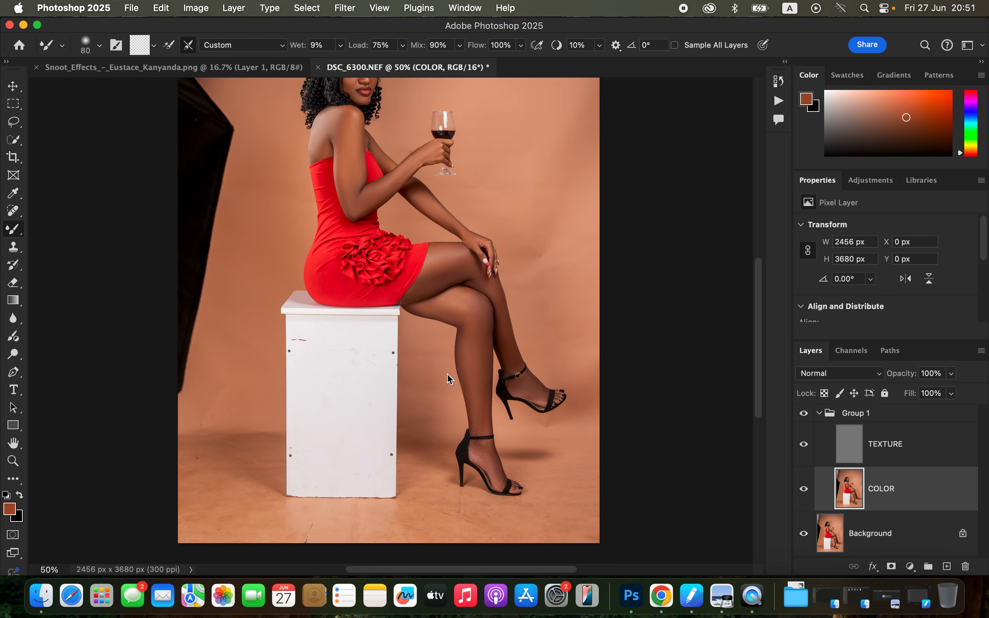
pyautogui.press(']')
pyautogui.press(']')
pyautogui.moveTo(348, 176)
pyautogui.mouseDown()
pyautogui.moveTo(350, 148)
pyautogui.moveTo(354, 201)
pyautogui.mouseUp()
pyautogui.scroll(4, 480, 231)
pyautogui.press('[')
pyautogui.press('[')
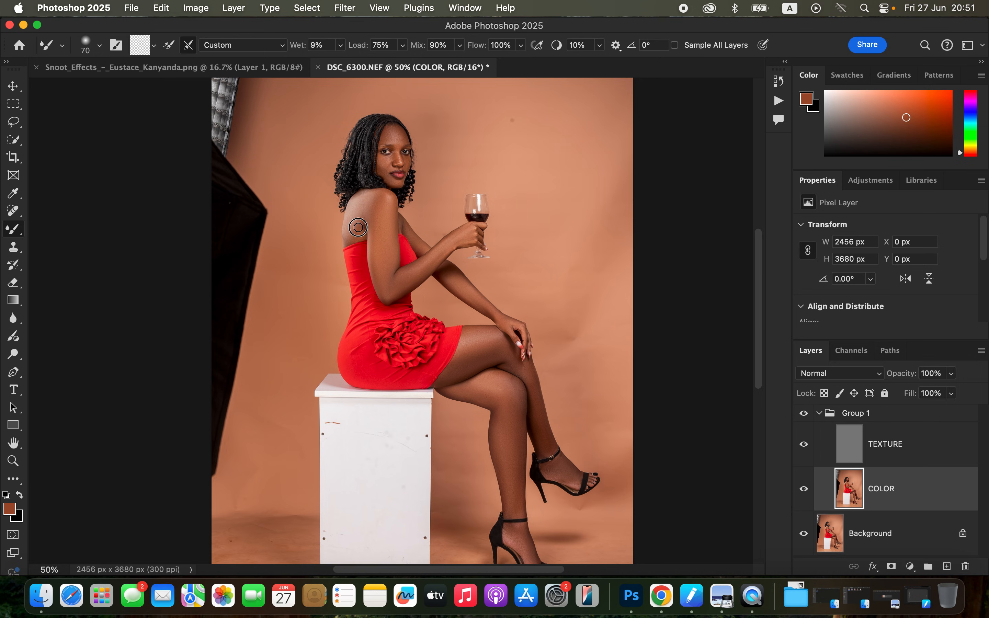
pyautogui.moveTo(354, 224); pyautogui.dragTo(357, 235)
pyautogui.moveTo(518, 509); pyautogui.dragTo(516, 505)
# Select the TEXTURE layer and set up the Clone Stamp with a Soft Round brush at 0% hardness, sampling the Current Layer.
pyautogui.click(884, 456)
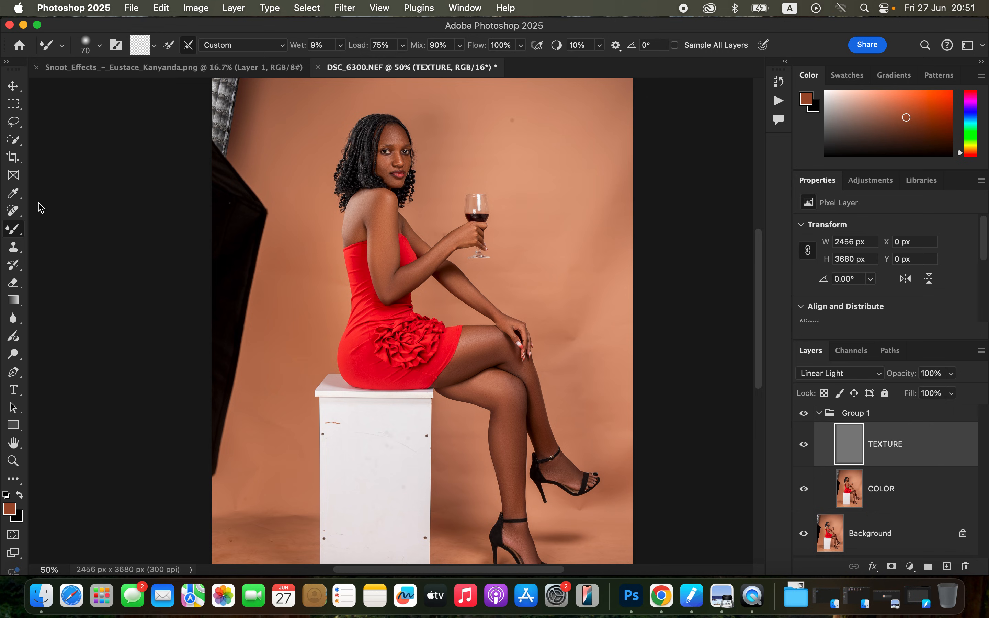
pyautogui.click(19, 251)
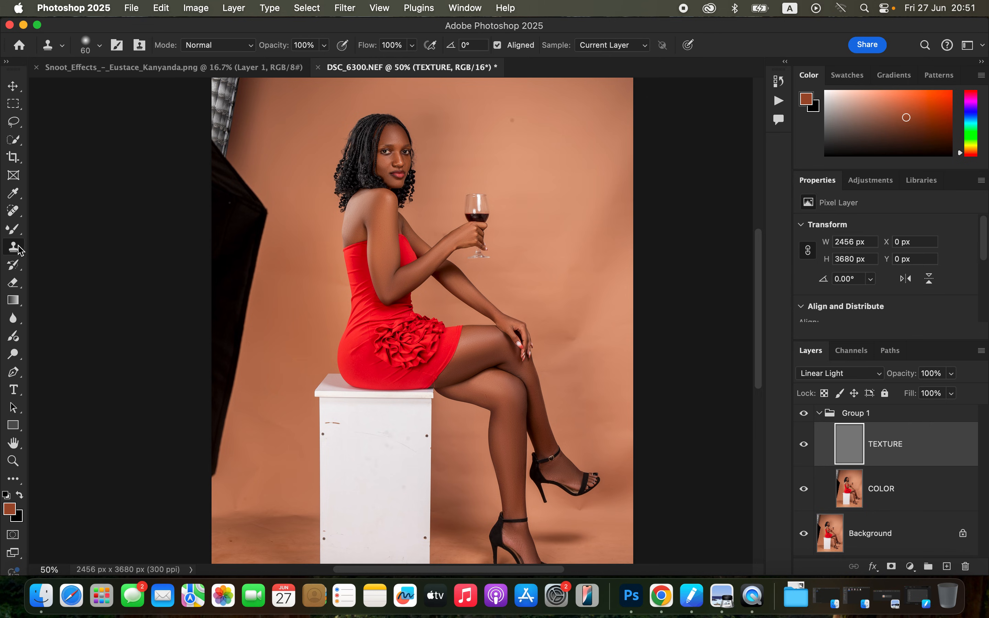
pyautogui.click(99, 46)
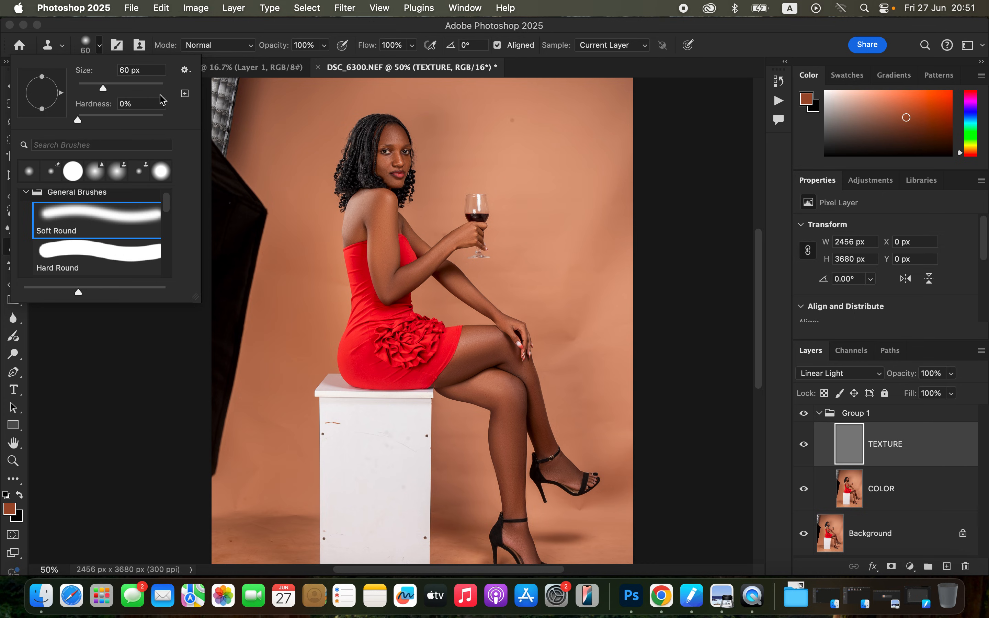
pyautogui.click(176, 34)
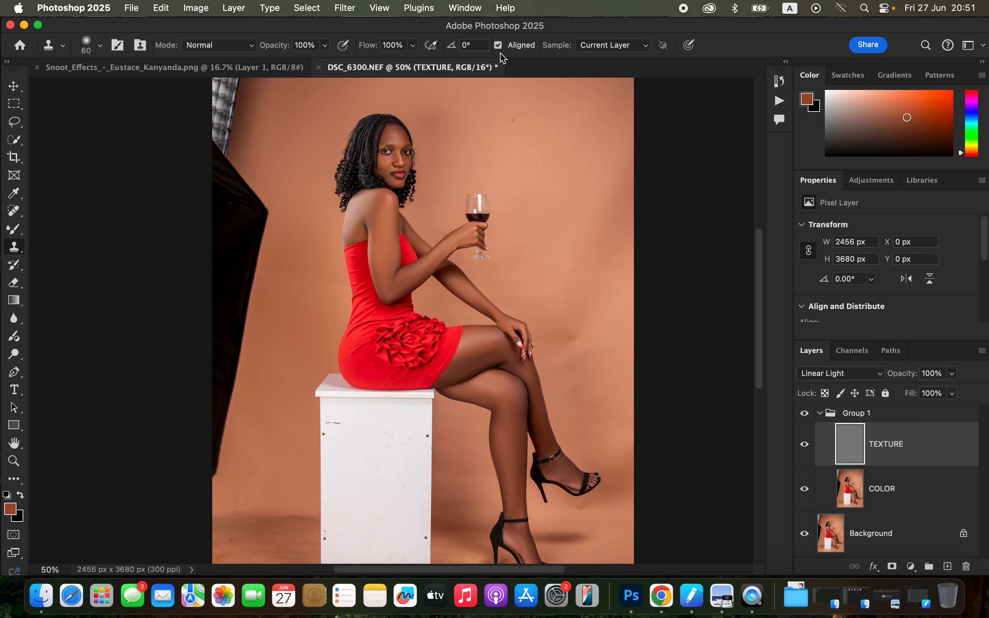
pyautogui.click(605, 50)
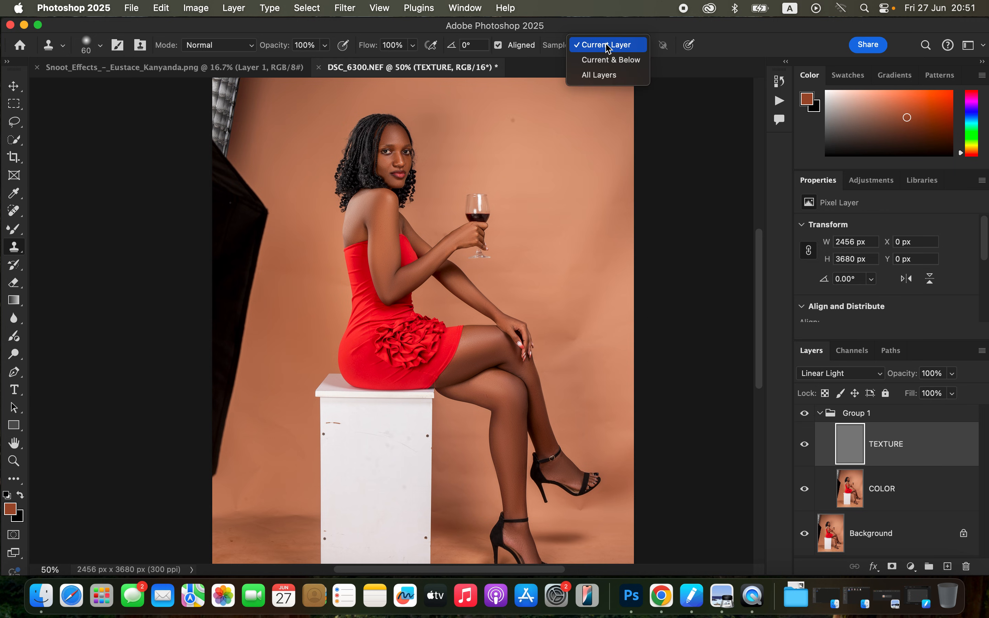
pyautogui.click(608, 48)
# Clone clean skin texture over the blemishes on the upper arm, using a 25-pixel Clone Stamp brush.
pyautogui.press('super+plus')
pyautogui.press('super+plus')
pyautogui.press('super+plus')
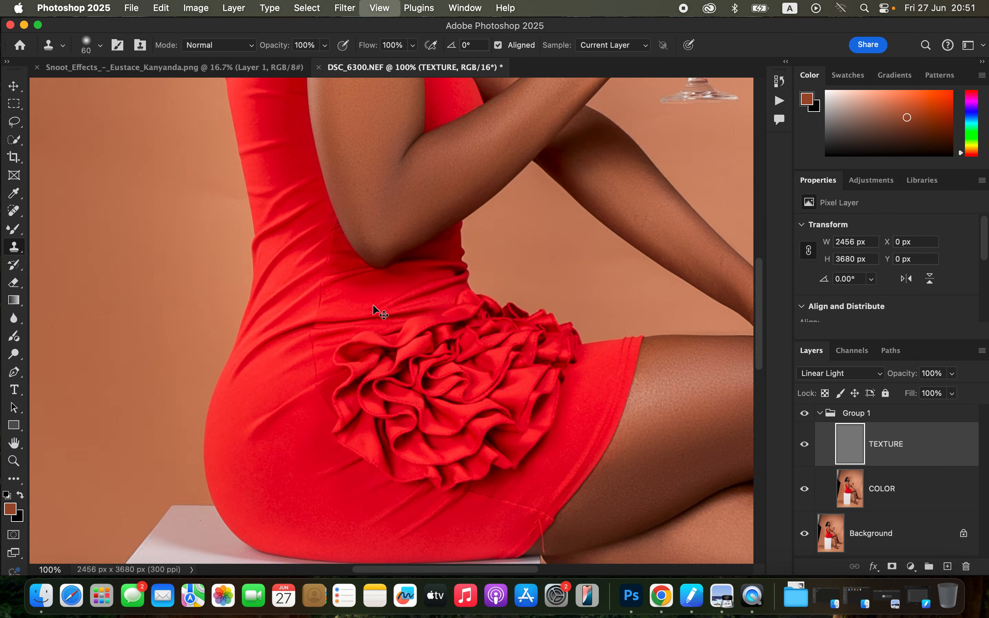
pyautogui.moveTo(481, 257); pyautogui.dragTo(479, 261)
pyautogui.scroll(15, 480, 262)
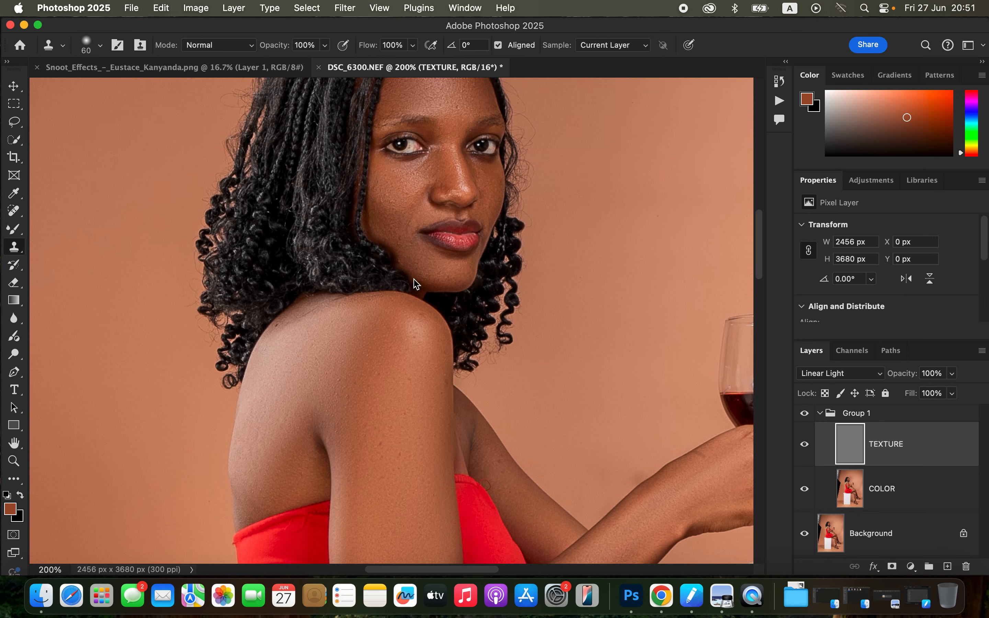
pyautogui.press('[')
pyautogui.press('[')
pyautogui.press('[')
pyautogui.press('[')
pyautogui.press('[')
pyautogui.keyDown('alt'); pyautogui.click(412, 433); pyautogui.keyUp('alt')
pyautogui.click(401, 493)
pyautogui.press('super+z')
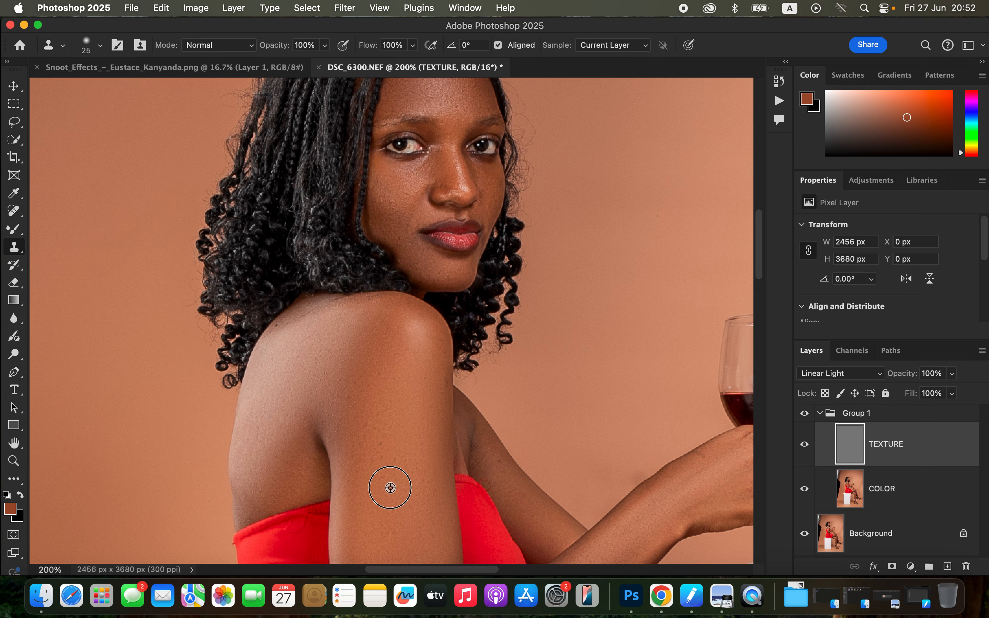
pyautogui.keyDown('alt'); pyautogui.click(387, 470); pyautogui.keyUp('alt')
pyautogui.click(381, 438)
pyautogui.keyDown('alt'); pyautogui.click(386, 459); pyautogui.keyUp('alt')
pyautogui.click(384, 462)
# Undo the stray clone on the shoulder and clone clean skin texture over the blemishes on the lower cheek and jaw.
pyautogui.click(347, 296)
pyautogui.press('super+z')
pyautogui.click(394, 237)
pyautogui.keyDown('alt'); pyautogui.click(412, 253); pyautogui.keyUp('alt')
pyautogui.click(407, 239)
pyautogui.click(400, 226)
pyautogui.scroll(5, 503, 286)
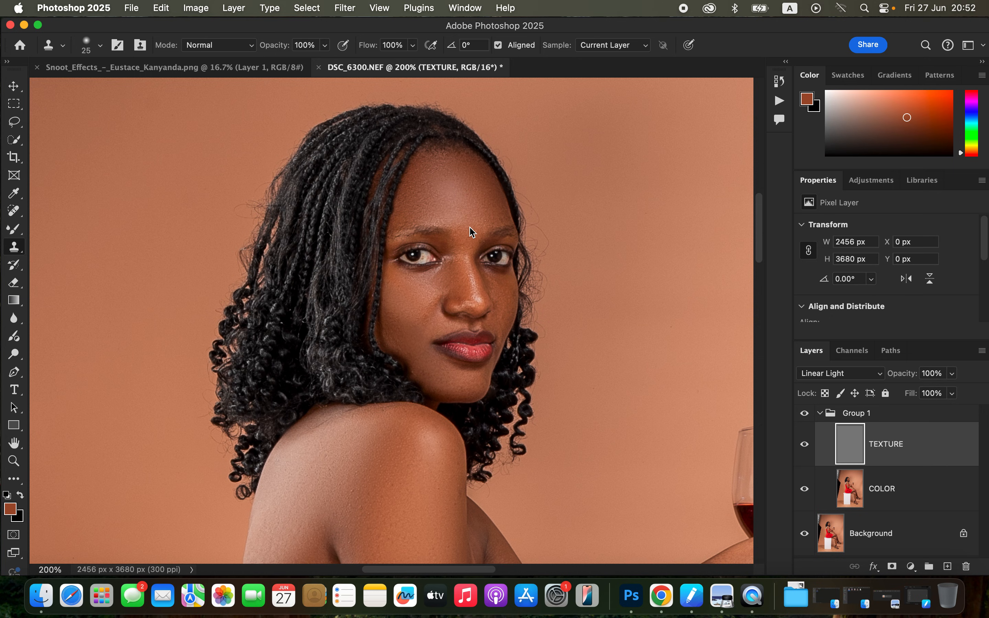
# Clone clean skin texture over the marks on the thighs and knee on the TEXTURE layer.
pyautogui.scroll(-10, 507, 309)
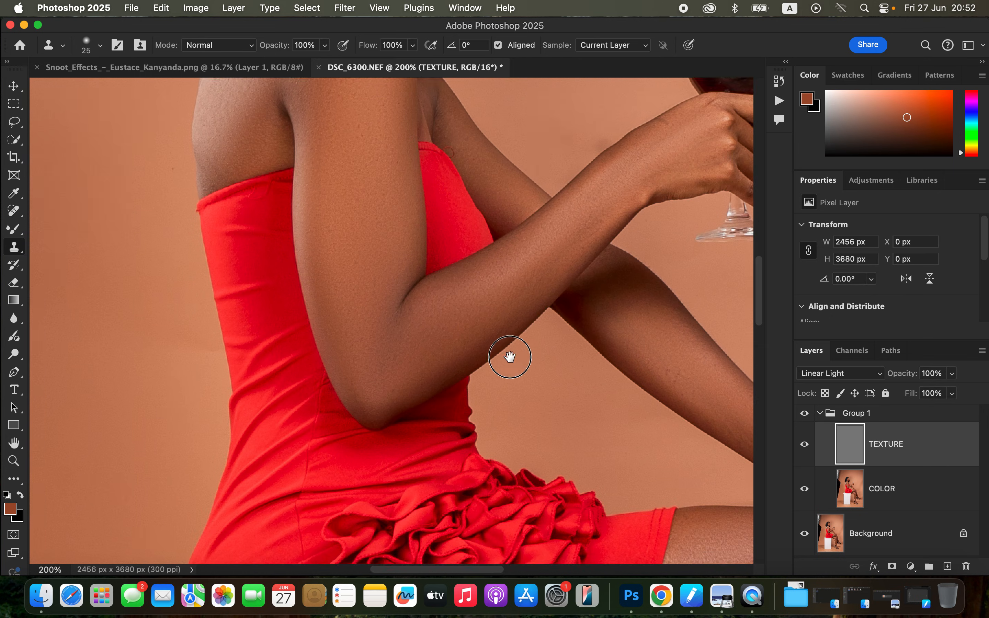
pyautogui.hscroll(4, 495, 261)
pyautogui.scroll(-1, 494, 262)
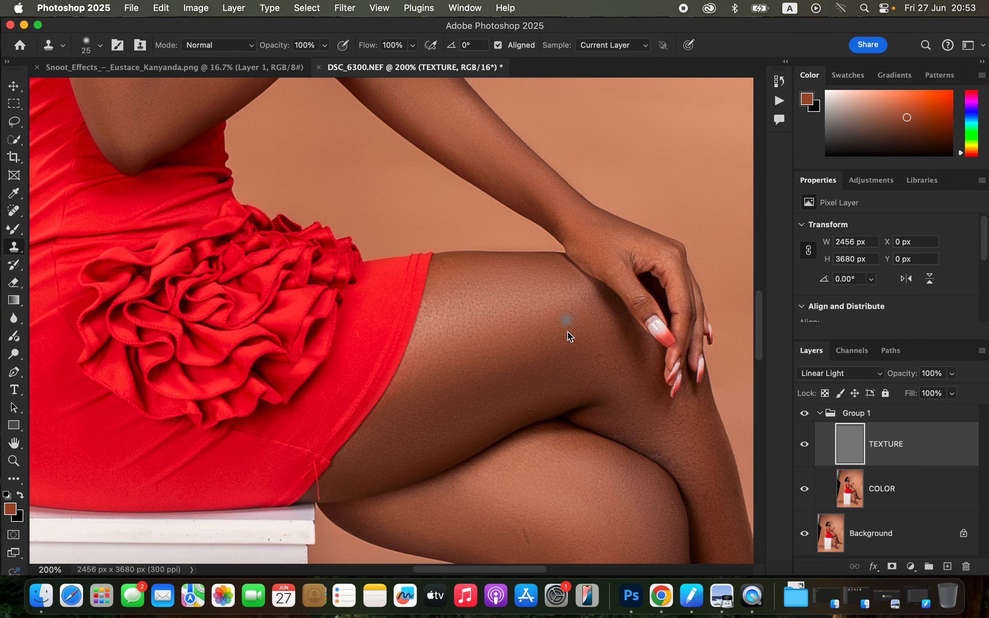
pyautogui.moveTo(580, 412); pyautogui.dragTo(536, 266)
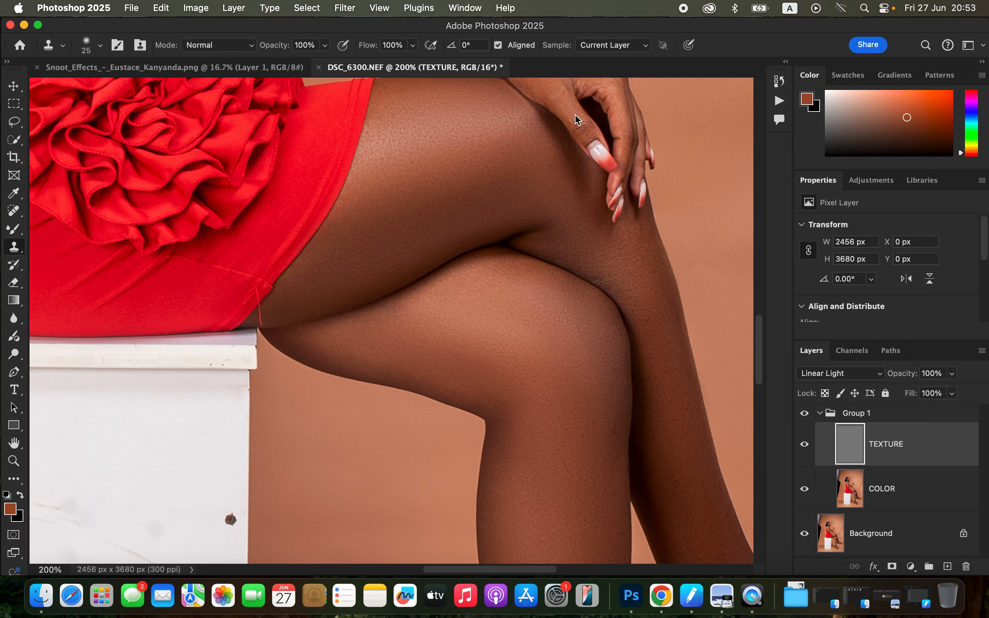
pyautogui.keyDown('alt'); pyautogui.click(619, 279); pyautogui.keyUp('alt')
pyautogui.moveTo(635, 450); pyautogui.dragTo(552, 203)
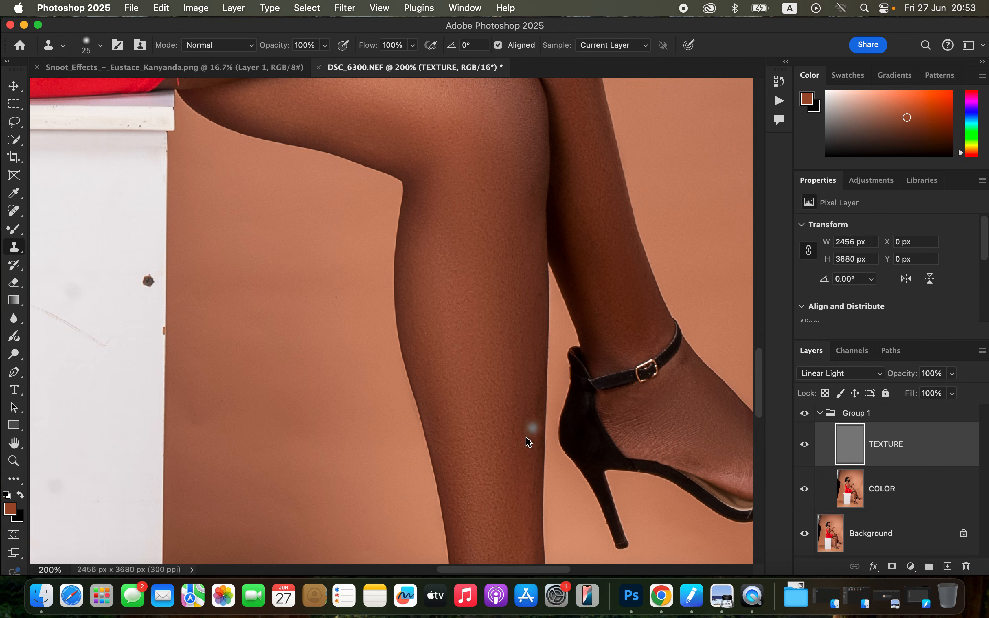
# Collapse Group 1 and stamp all visible layers into a new layer above it.
pyautogui.press('super+minus')
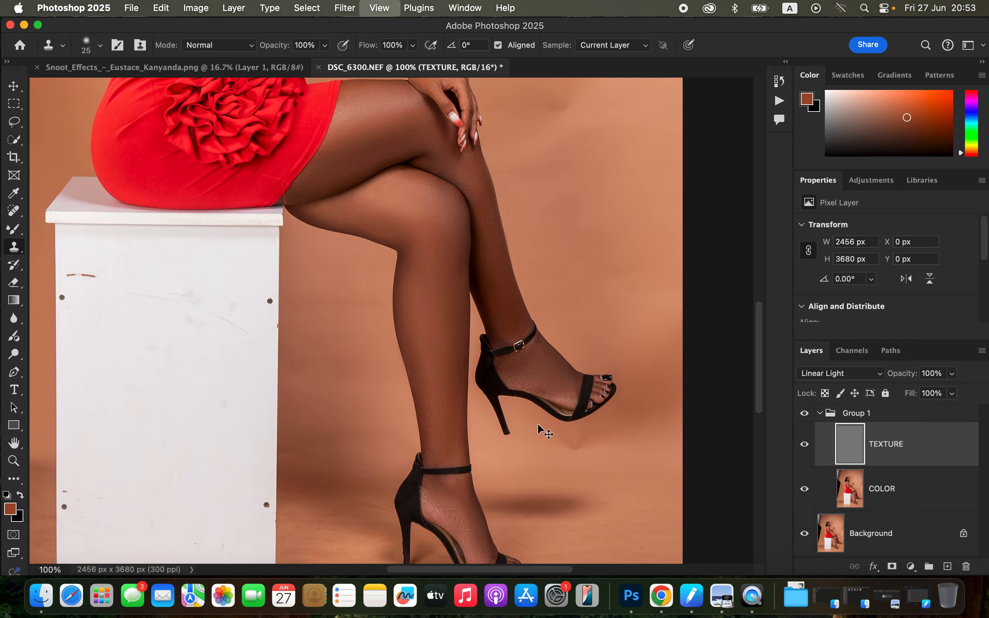
pyautogui.press('super+minus')
pyautogui.press('super+minus')
pyautogui.press('super+minus')
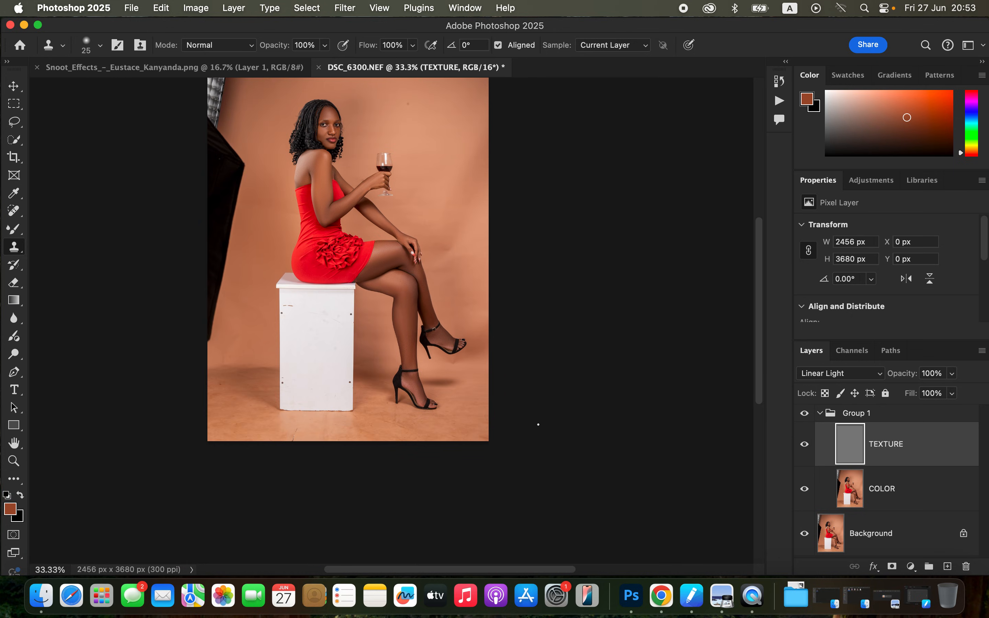
pyautogui.click(821, 413)
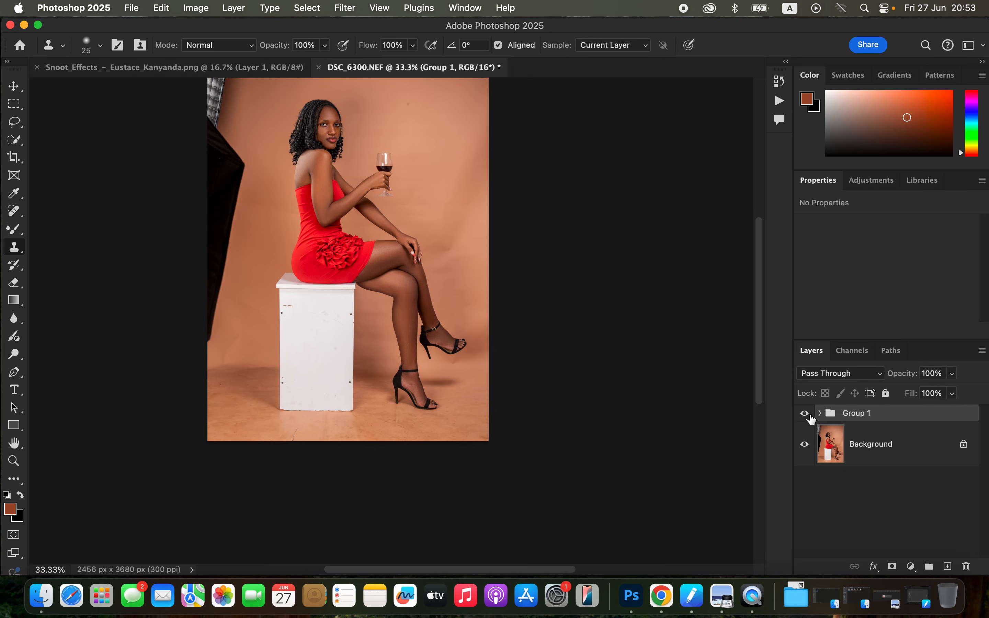
pyautogui.scroll(4, 501, 420)
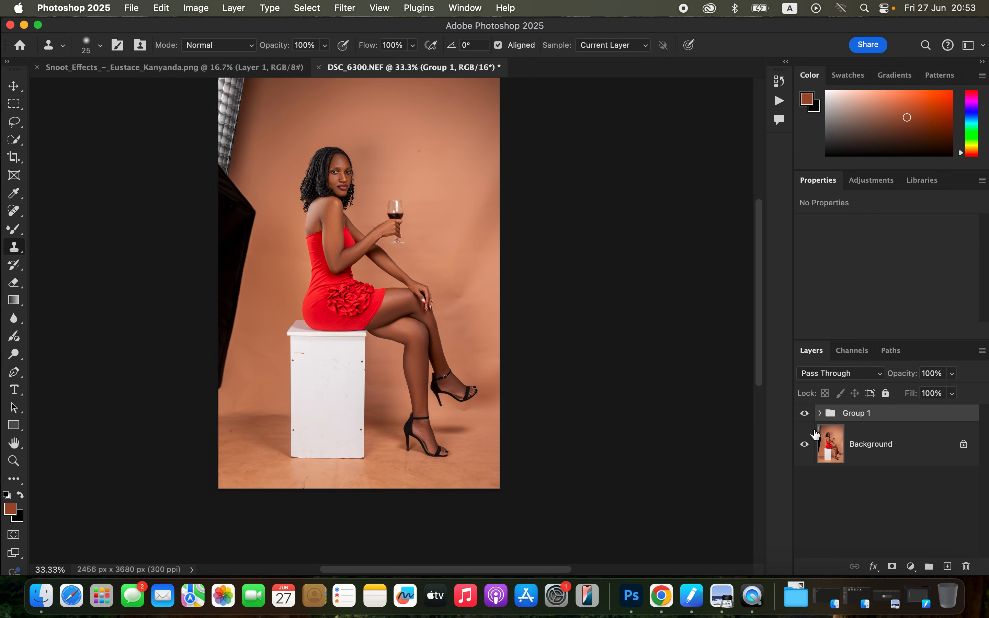
pyautogui.press('super+alt+shift+e')
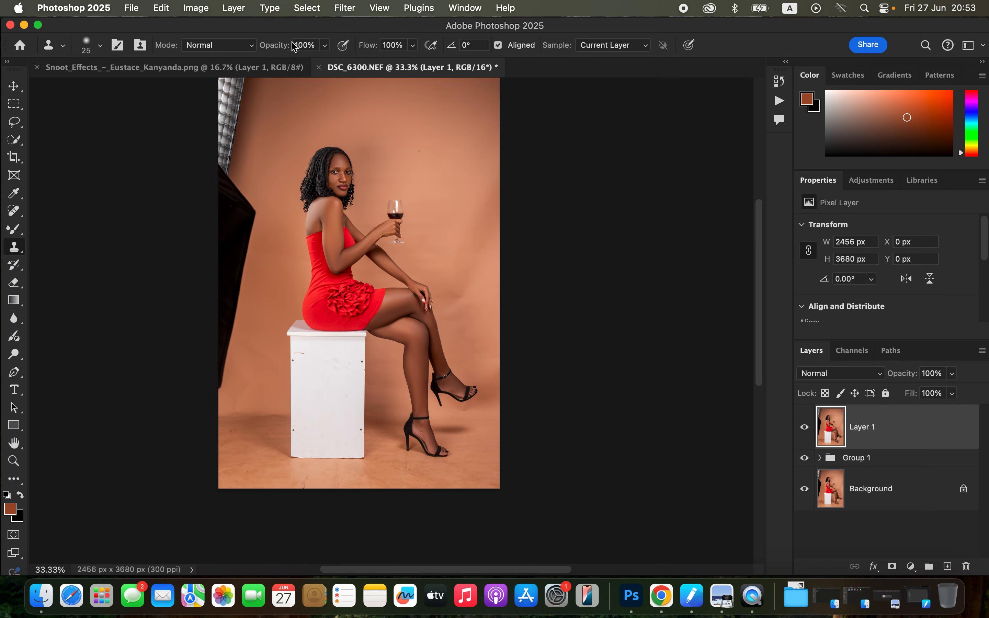
# Select the subject on the stamped layer and subtract the wine glass bowl from the selection with the Quick Selection tool.
pyautogui.click(311, 7)
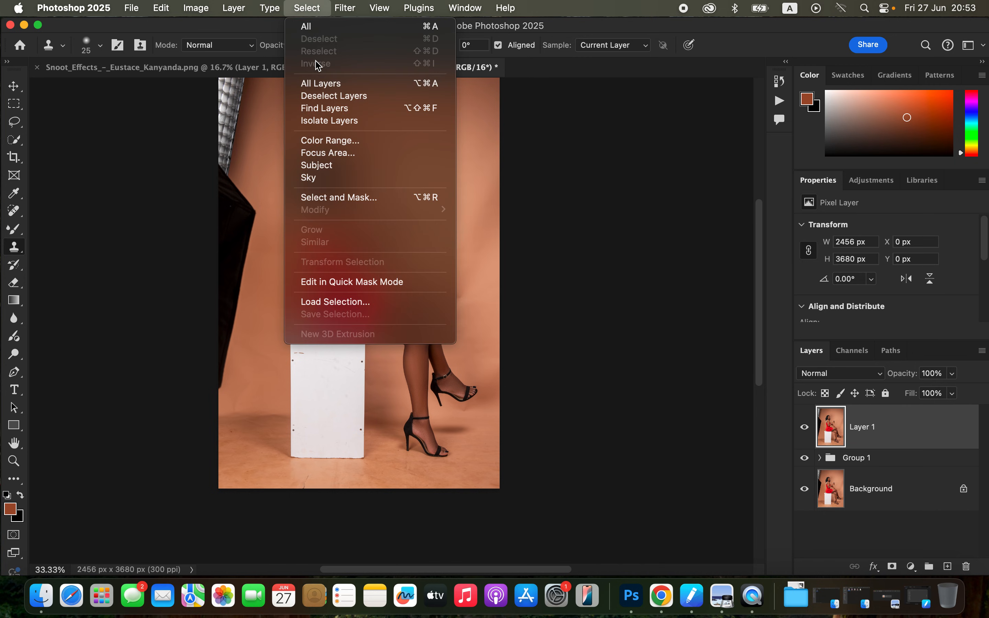
pyautogui.click(323, 167)
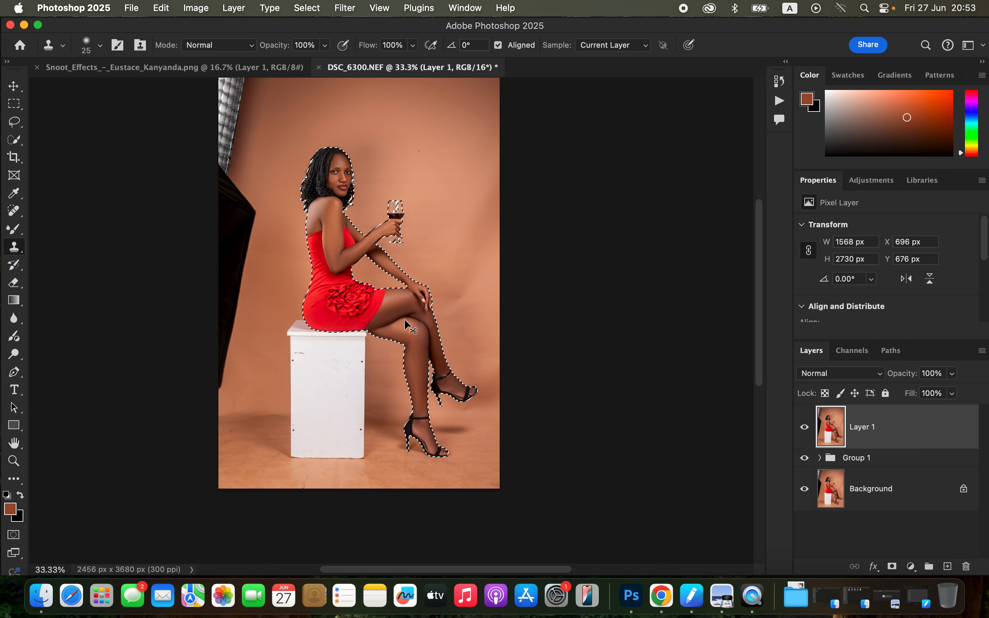
pyautogui.press('super+equal')
pyautogui.press('super+equal')
pyautogui.press('super+equal')
pyautogui.scroll(10, 405, 320)
pyautogui.hscroll(-5, 405, 320)
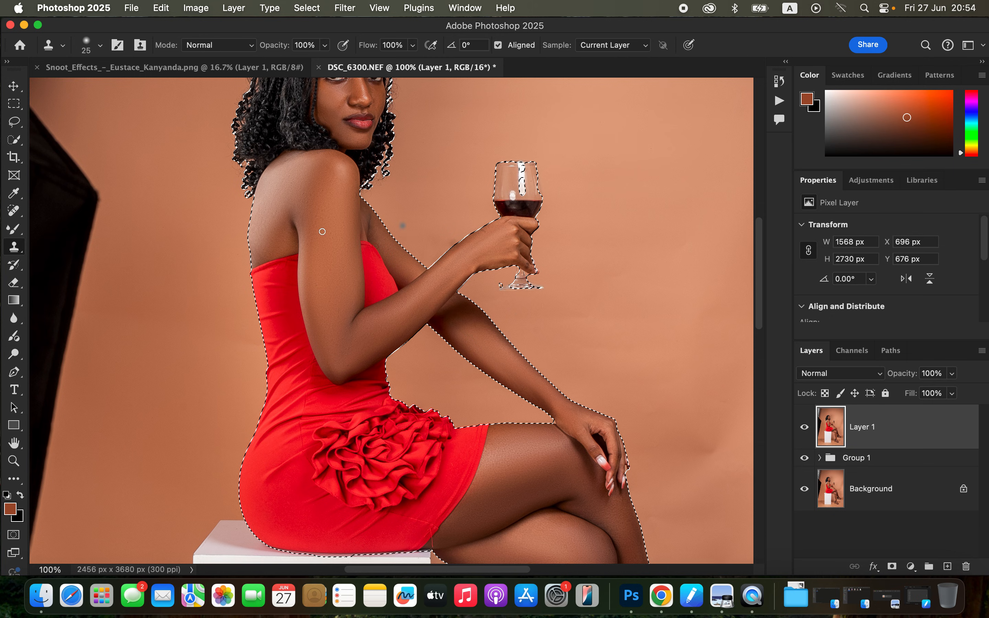
pyautogui.click(17, 140)
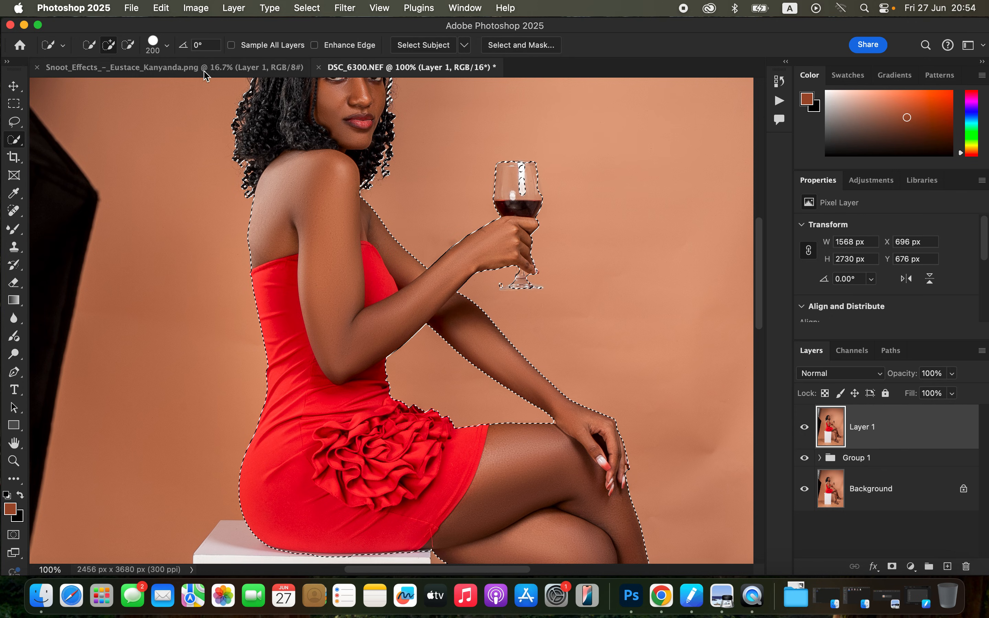
pyautogui.click(127, 49)
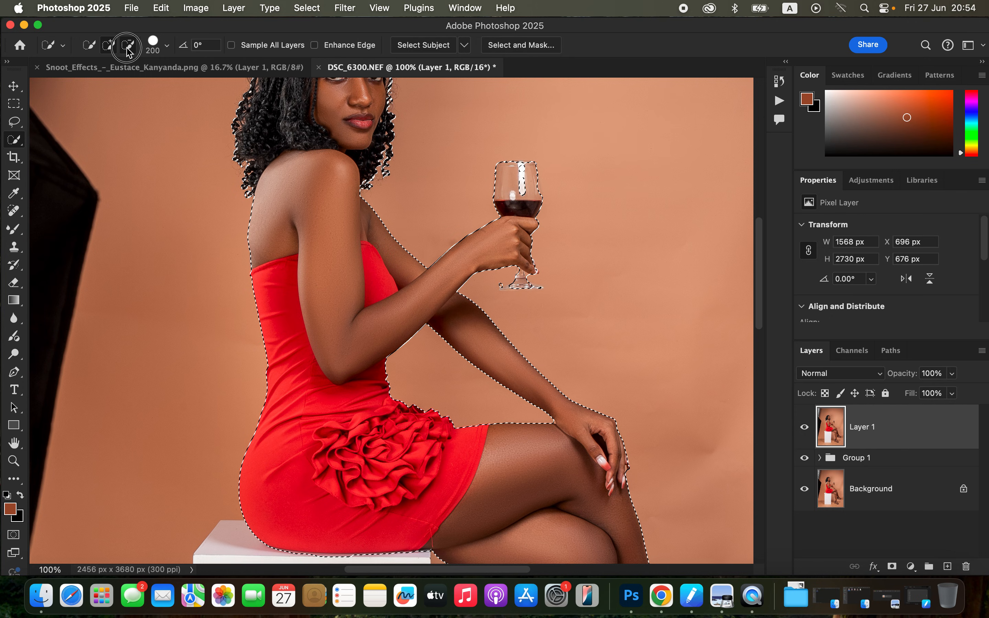
pyautogui.moveTo(500, 180)
pyautogui.mouseDown()
pyautogui.moveTo(543, 175)
pyautogui.moveTo(502, 185)
pyautogui.moveTo(524, 186)
pyautogui.mouseUp()
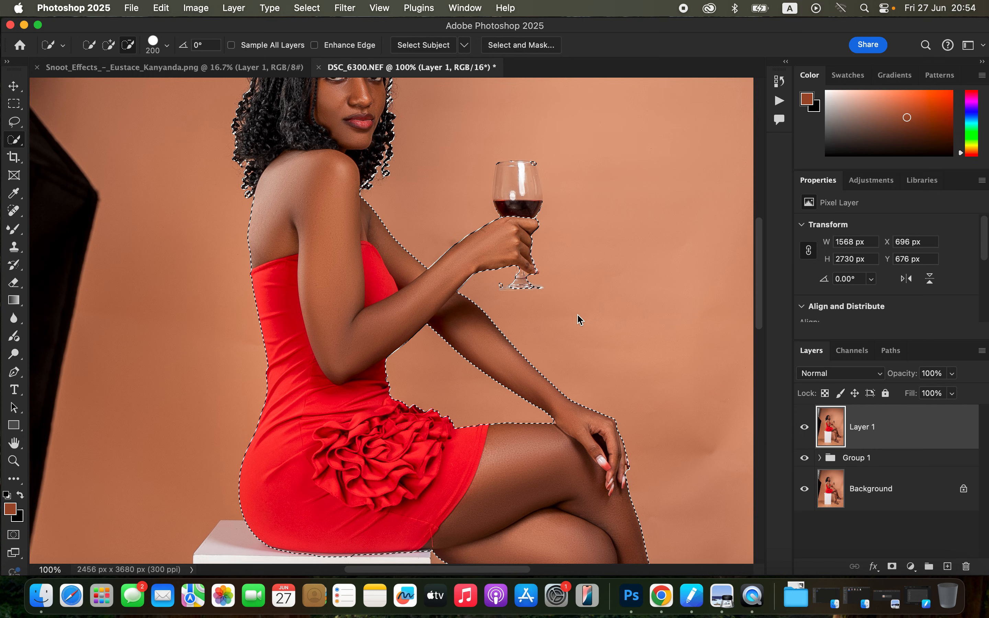
pyautogui.press('super+minus')
pyautogui.press('super+minus')
pyautogui.press('super+minus')
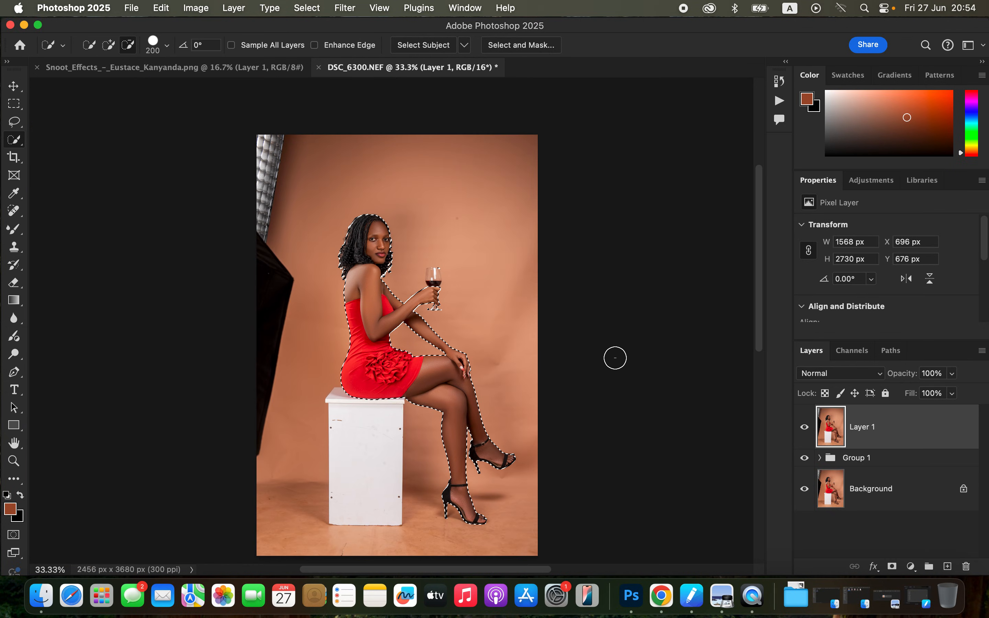
# Add an empty layer above the stamped layer and set its blend mode to Color.
pyautogui.press('super+equal')
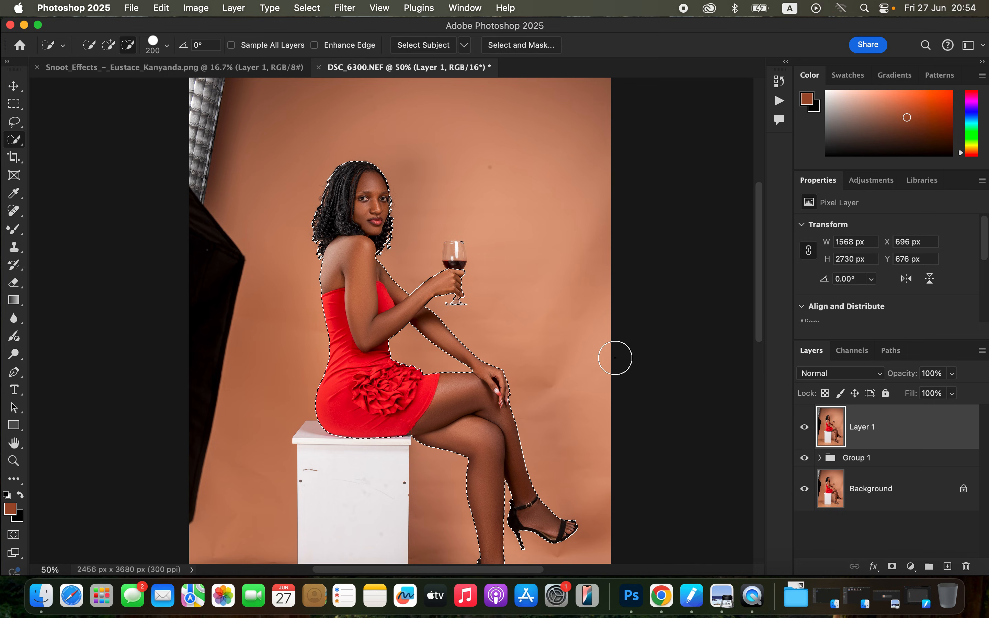
pyautogui.click(948, 566)
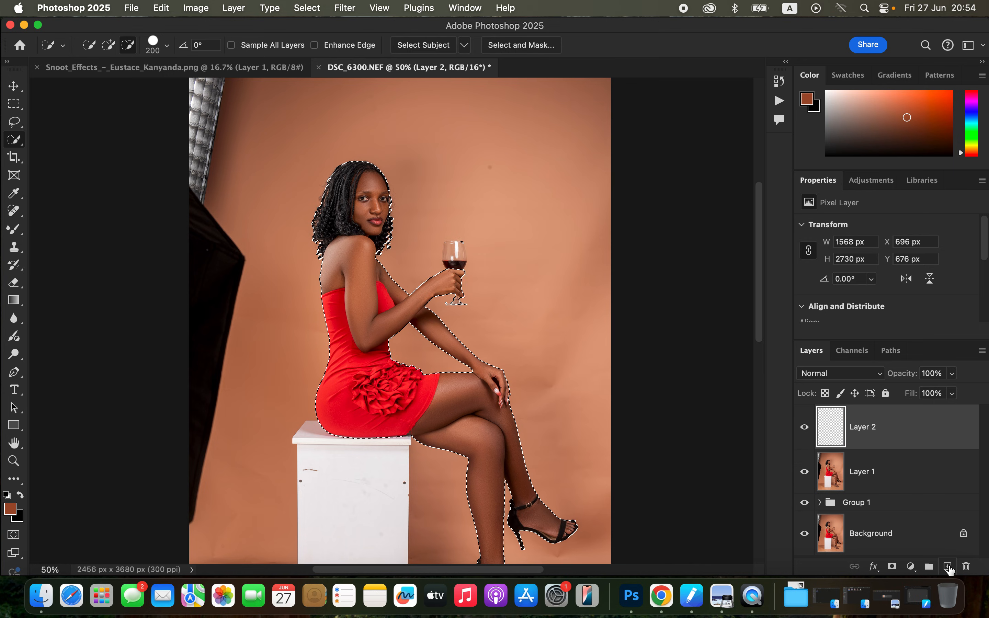
pyautogui.click(845, 378)
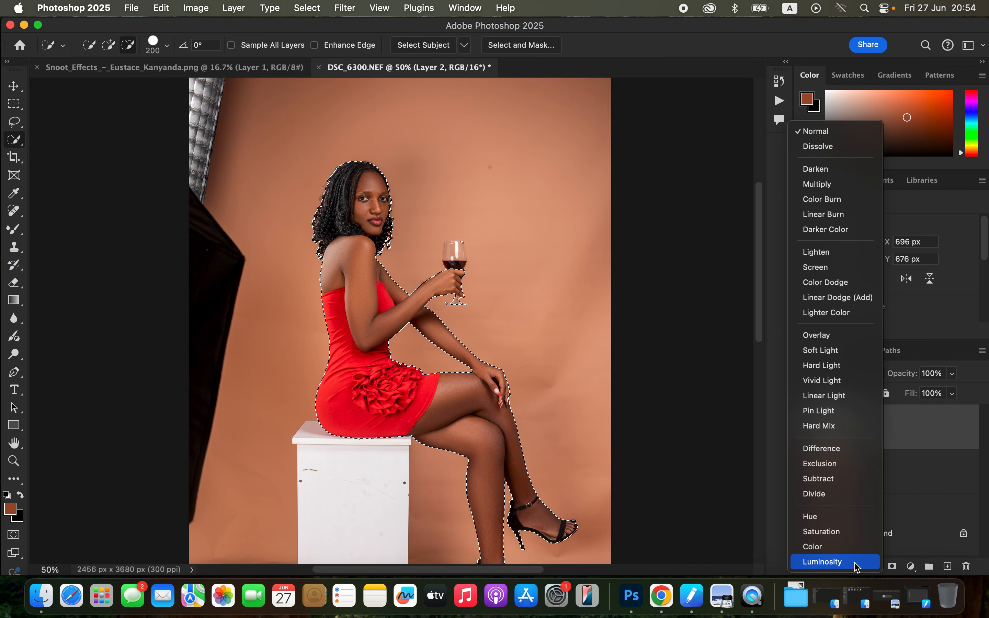
pyautogui.click(842, 547)
# Activate the Brush tool with a soft round tip and sample the skin tone on the face as the painting colour.
pyautogui.moveTo(13, 229); pyautogui.dragTo(71, 228)
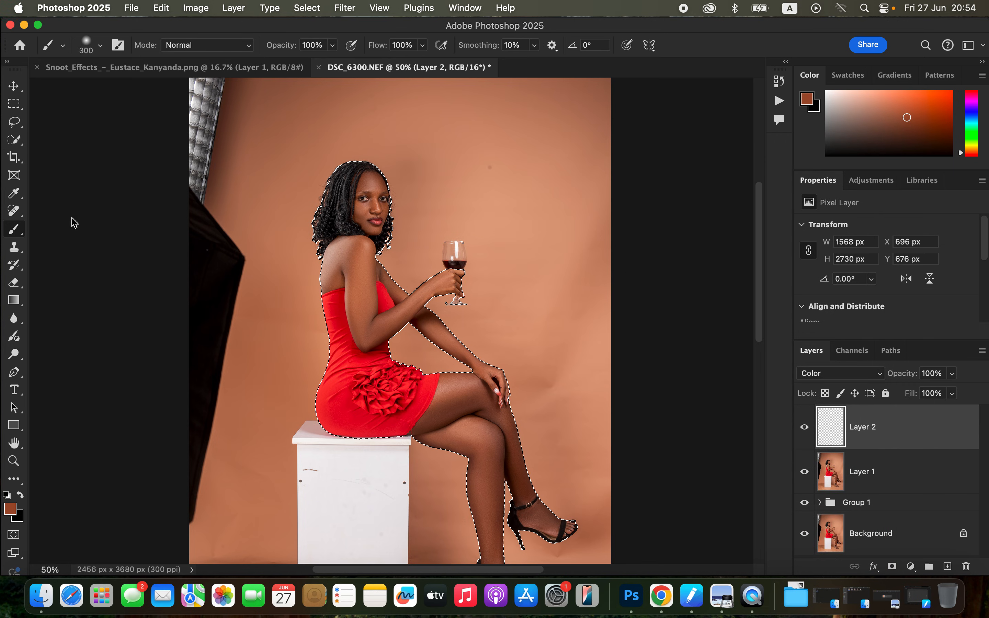
pyautogui.click(98, 45)
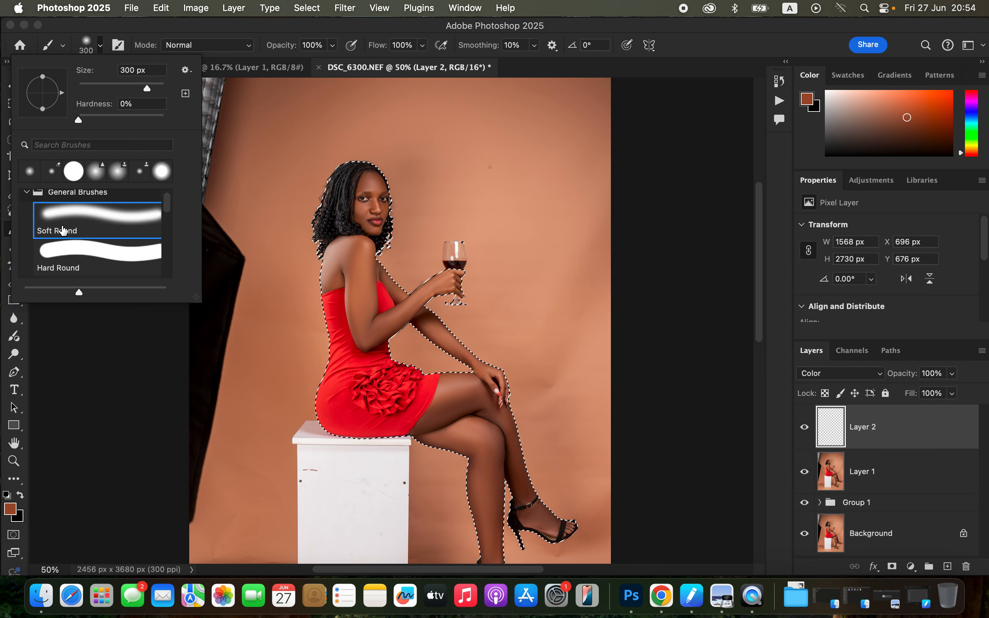
pyautogui.click(170, 34)
pyautogui.click(213, 46)
pyautogui.click(213, 45)
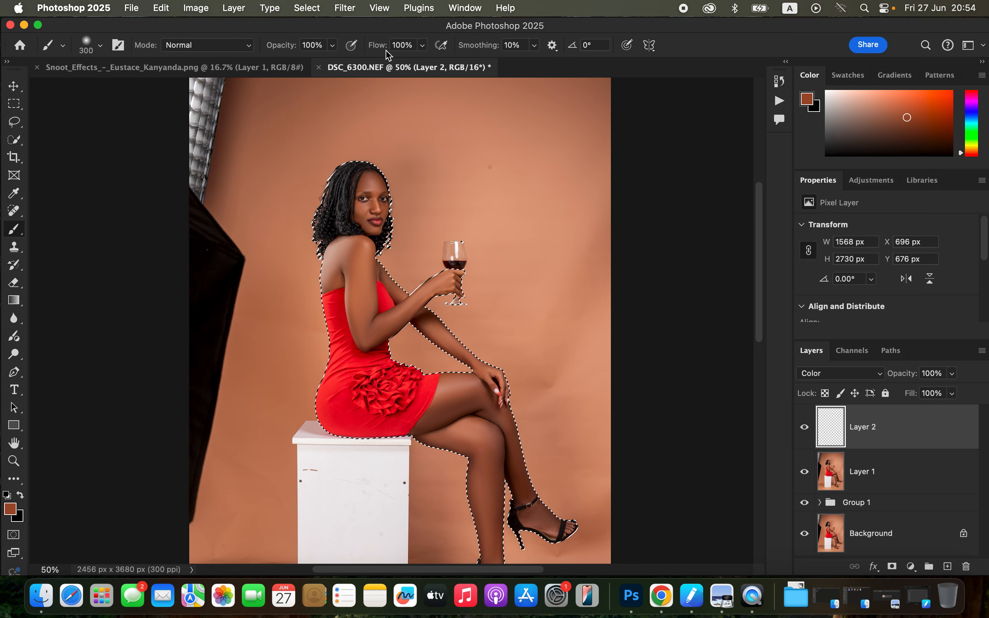
pyautogui.press('super+equal')
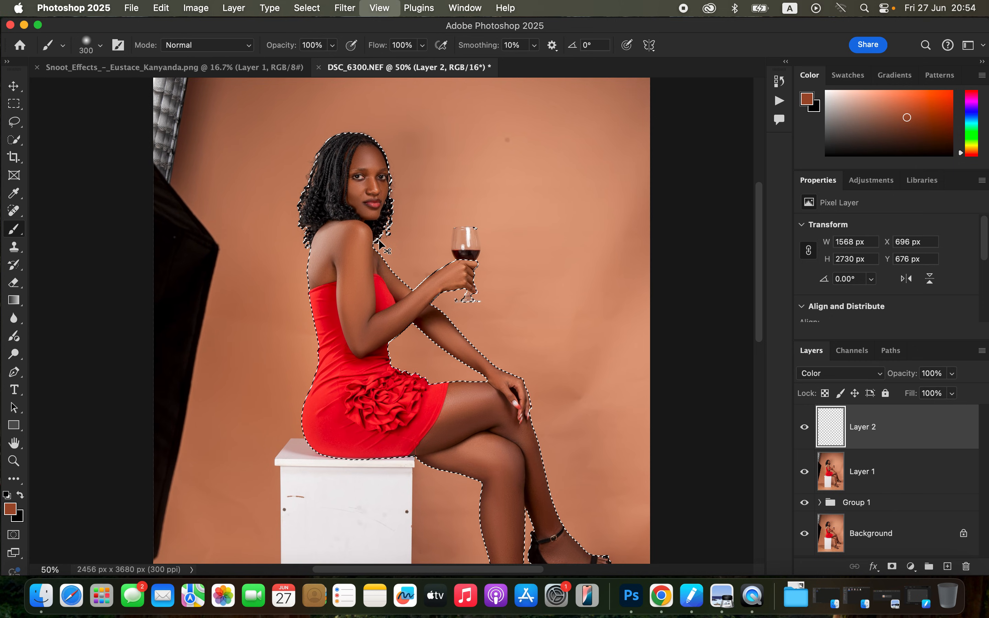
pyautogui.press('super+equal')
pyautogui.press('super+equal')
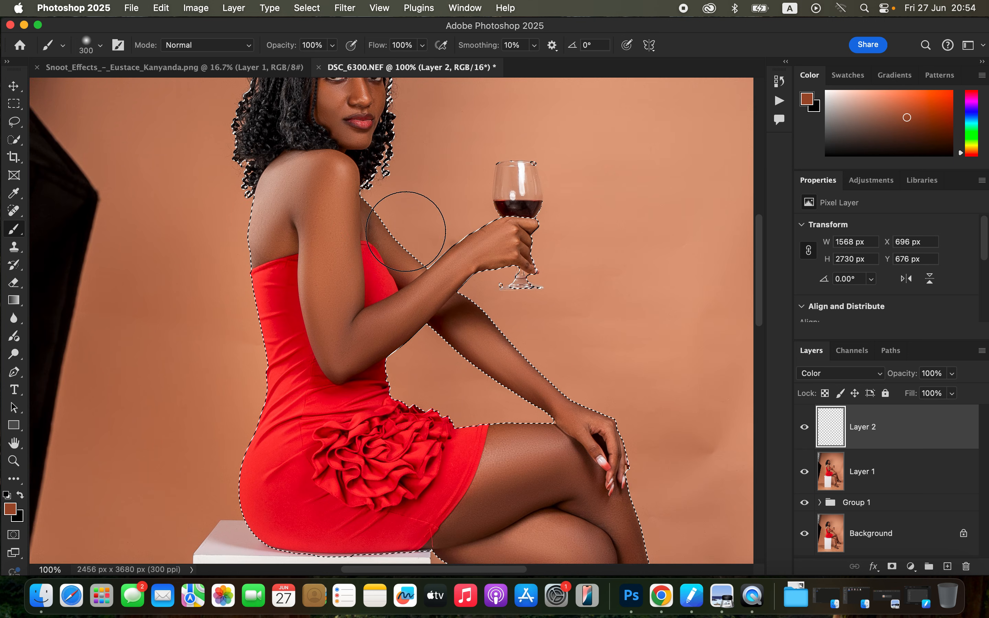
pyautogui.scroll(5, 425, 244)
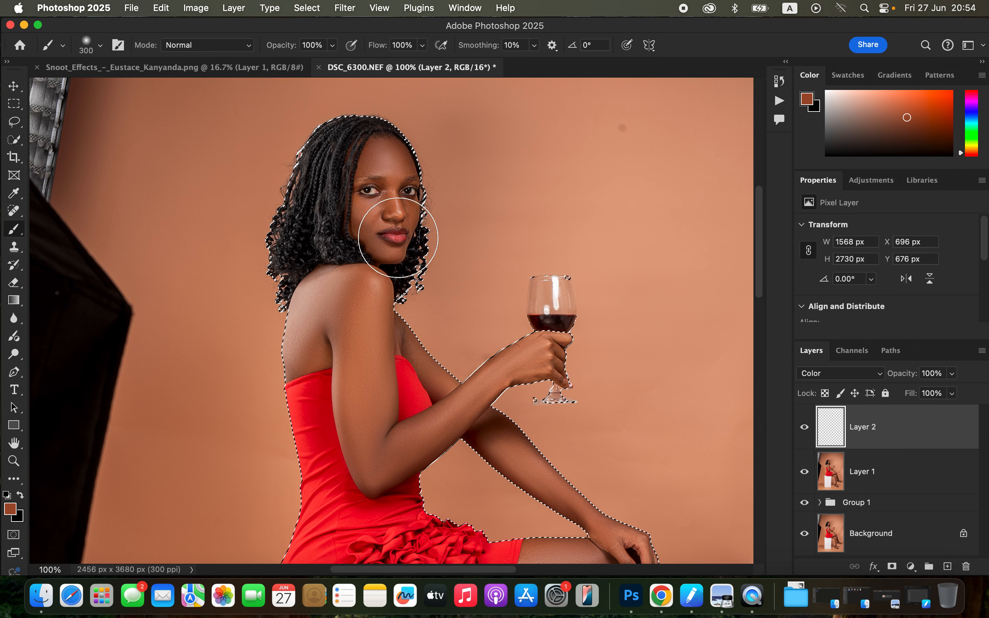
pyautogui.keyDown('alt'); pyautogui.click(392, 200); pyautogui.keyUp('alt')
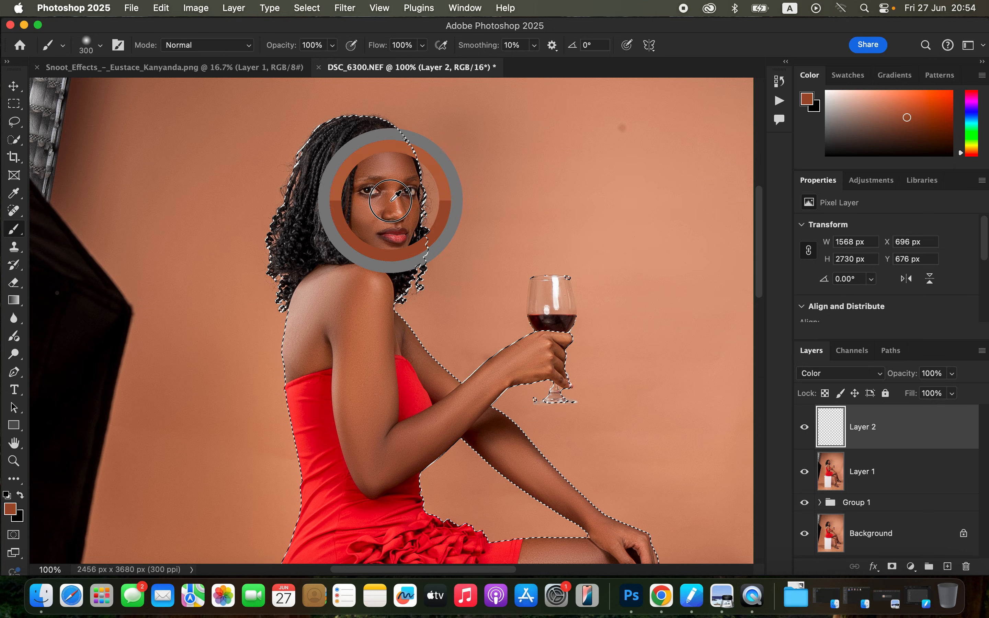
pyautogui.keyDown('alt'); pyautogui.click(393, 204); pyautogui.keyUp('alt')
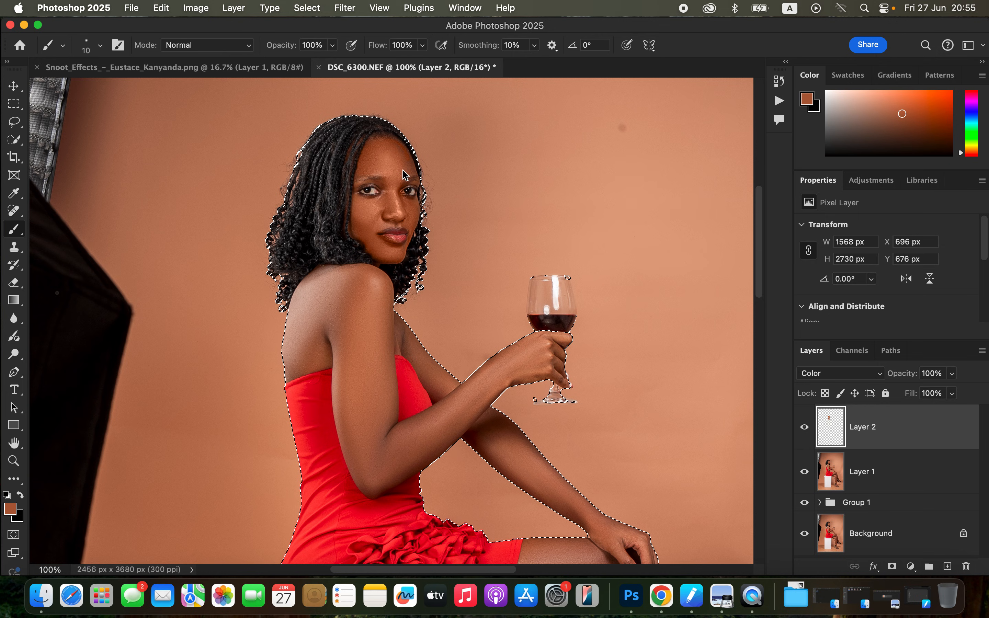
# Paint the sampled skin tone over the face on the Color layer with a 45 px soft brush.
pyautogui.press(']')
pyautogui.press(']')
pyautogui.press(']')
pyautogui.press(']')
pyautogui.press(']')
pyautogui.press(']')
pyautogui.press(']')
pyautogui.click(404, 158)
pyautogui.moveTo(407, 162)
pyautogui.mouseDown()
pyautogui.moveTo(395, 166)
pyautogui.moveTo(376, 148)
pyautogui.moveTo(365, 171)
pyautogui.moveTo(389, 215)
pyautogui.moveTo(358, 227)
pyautogui.moveTo(410, 282)
pyautogui.mouseUp()
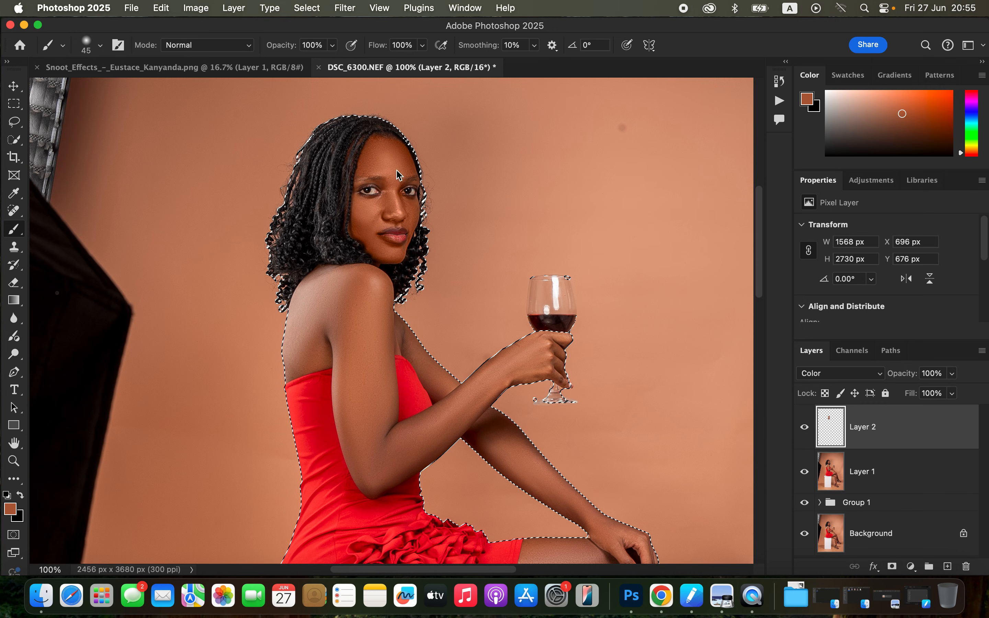
# Paint the skin tone over the upper back, shoulder, arms and thighs with a 125 px soft brush.
pyautogui.press('super+minus')
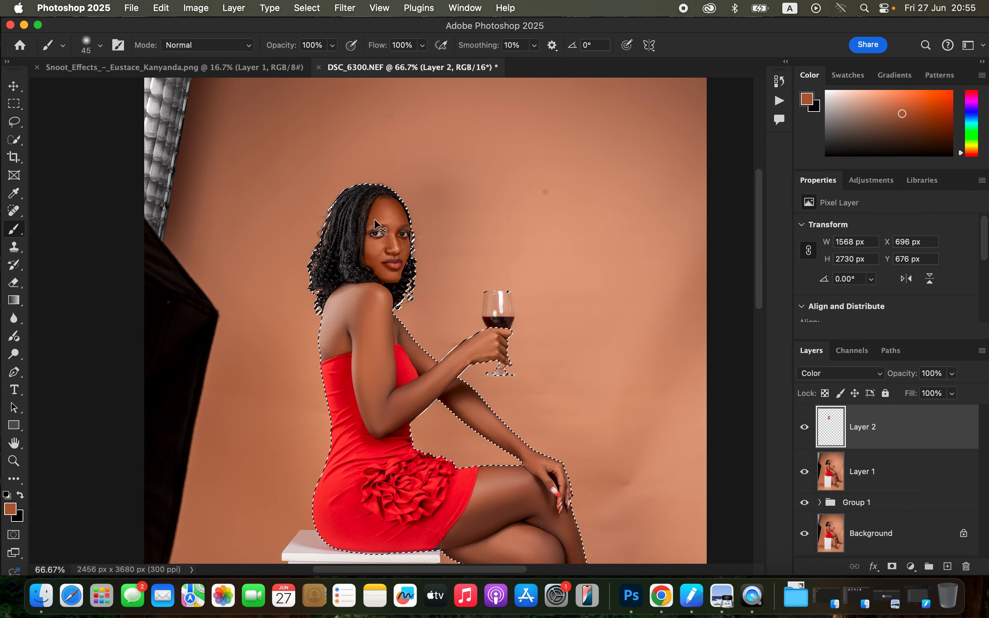
pyautogui.press(']')
pyautogui.press(']')
pyautogui.press(']')
pyautogui.press(']')
pyautogui.press(']')
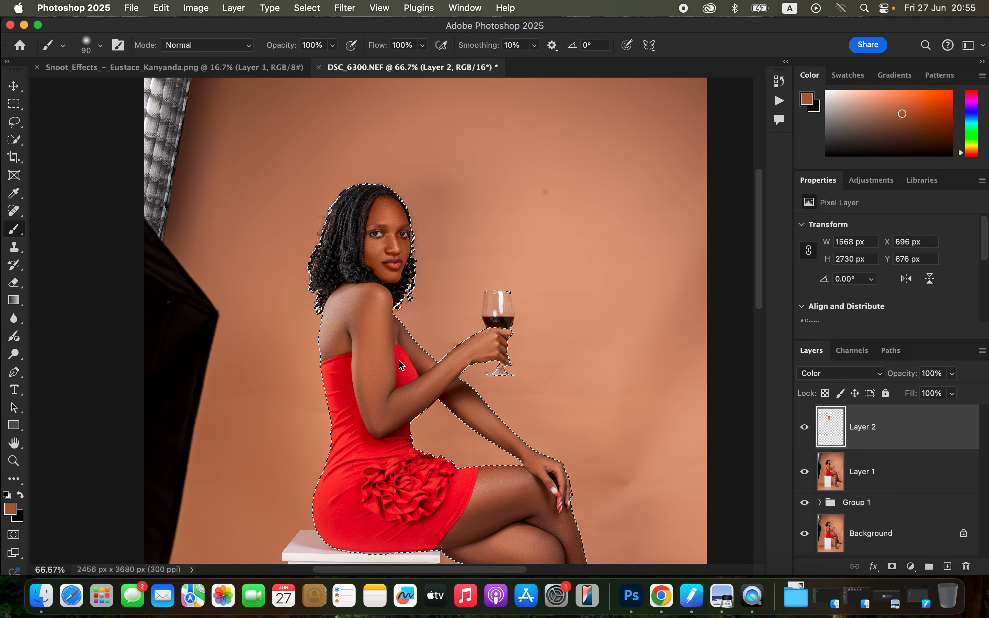
pyautogui.press(']')
pyautogui.press(']')
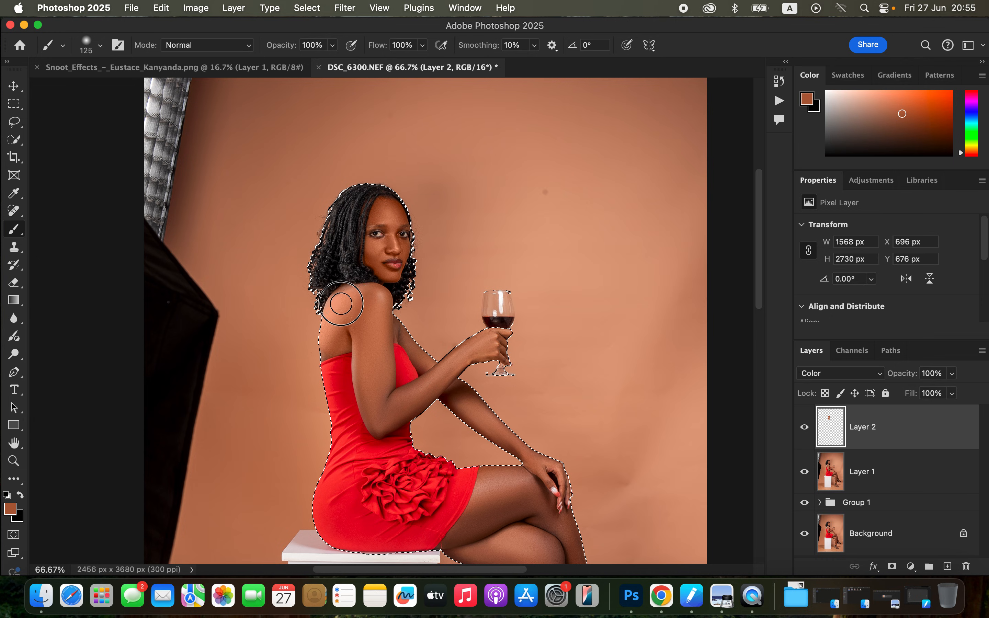
pyautogui.moveTo(369, 347)
pyautogui.mouseDown()
pyautogui.moveTo(383, 418)
pyautogui.moveTo(444, 373)
pyautogui.moveTo(448, 394)
pyautogui.moveTo(533, 464)
pyautogui.moveTo(493, 487)
pyautogui.moveTo(481, 537)
pyautogui.mouseUp()
# Paint the skin tone over the knees and lower legs, reducing the brush to 90 px for the shins and raised foot.
pyautogui.press('super+minus')
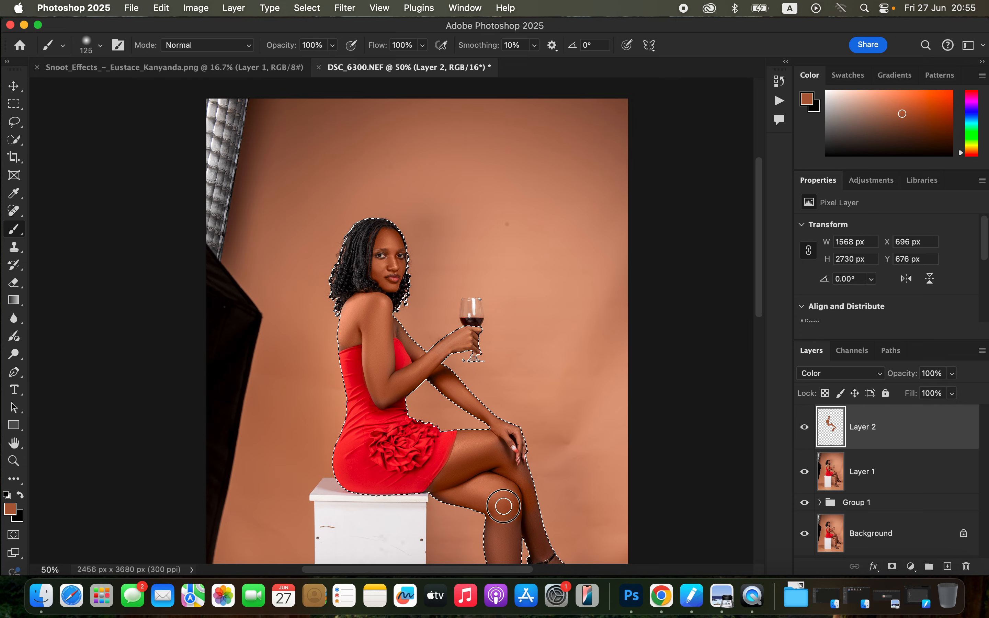
pyautogui.moveTo(477, 496)
pyautogui.mouseDown()
pyautogui.moveTo(455, 487)
pyautogui.moveTo(509, 528)
pyautogui.mouseUp()
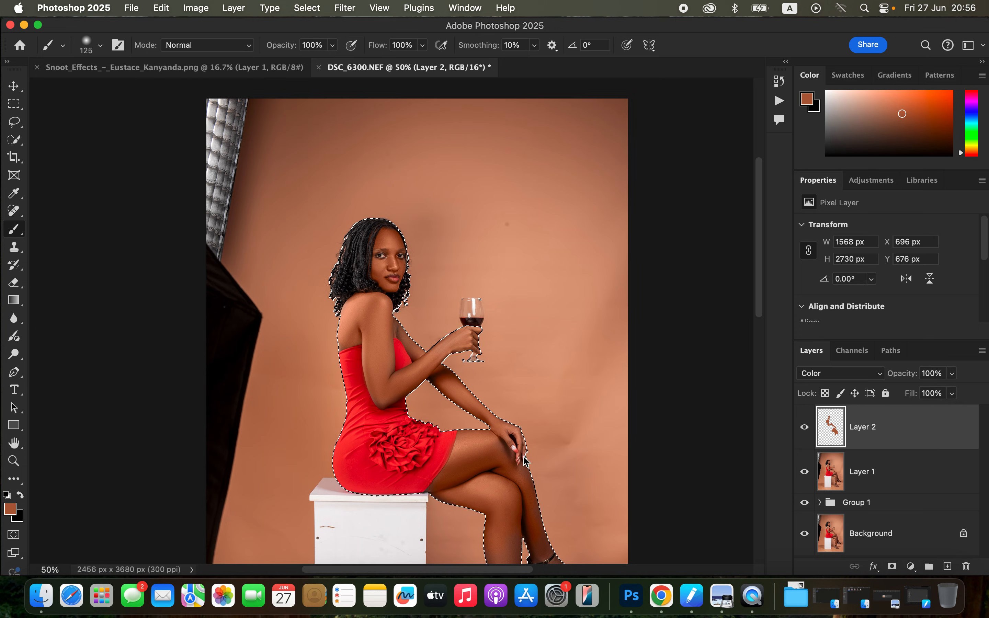
pyautogui.scroll(-5, 525, 460)
pyautogui.press('[')
pyautogui.press('[')
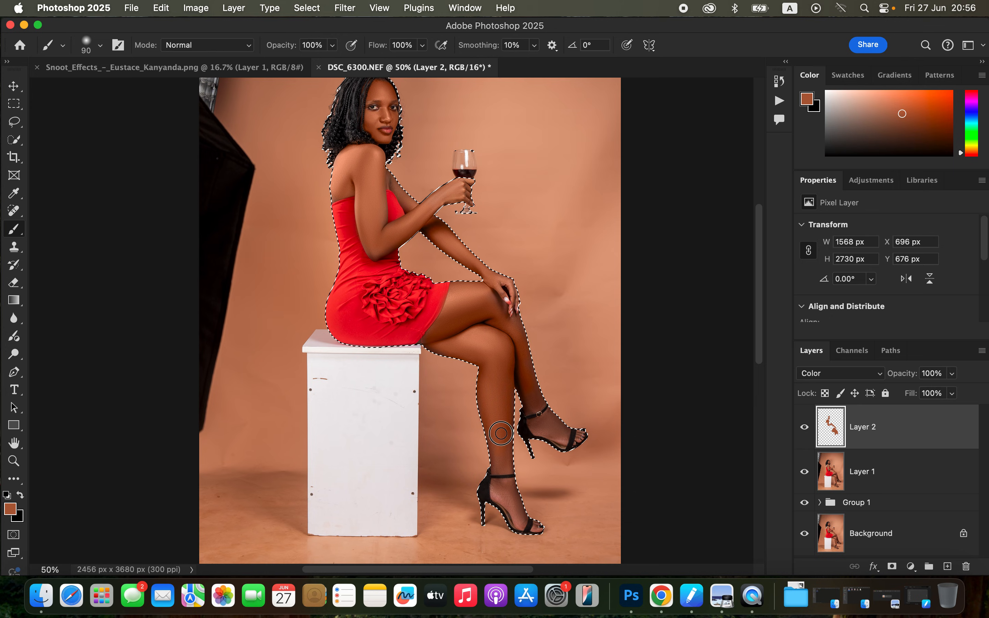
pyautogui.moveTo(508, 363)
pyautogui.mouseDown()
pyautogui.moveTo(531, 401)
pyautogui.moveTo(516, 344)
pyautogui.moveTo(489, 307)
pyautogui.moveTo(459, 294)
pyautogui.moveTo(452, 324)
pyautogui.moveTo(422, 345)
pyautogui.moveTo(488, 366)
pyautogui.mouseUp()
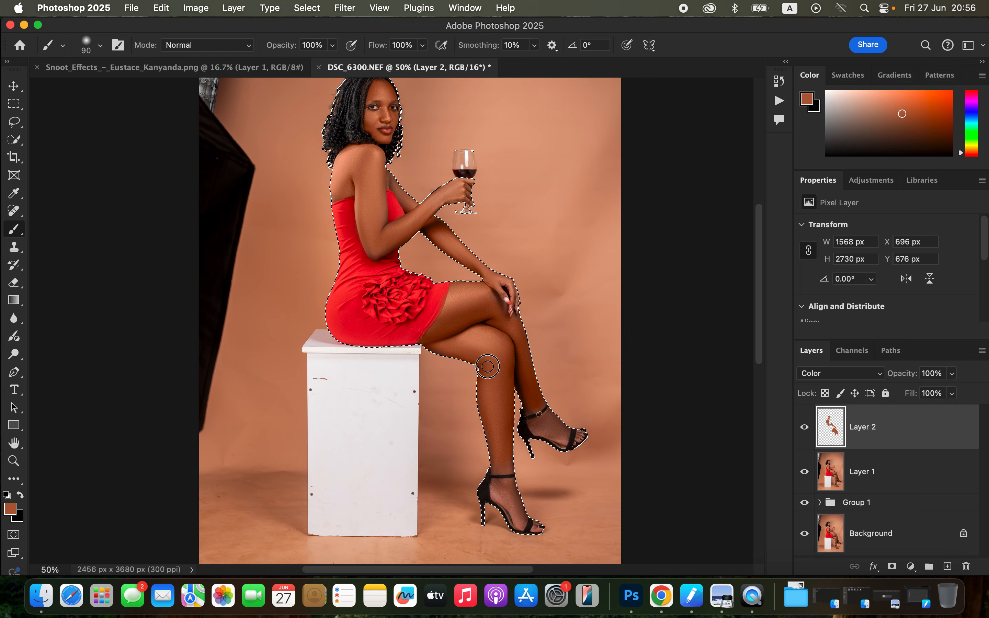
pyautogui.moveTo(506, 470)
pyautogui.mouseDown()
pyautogui.moveTo(505, 416)
pyautogui.moveTo(512, 426)
pyautogui.moveTo(572, 429)
pyautogui.moveTo(556, 439)
pyautogui.mouseUp()
# Paint the skin tone over the top of the standing foot between the sandal straps with a 45 px brush.
pyautogui.press('super+equal')
pyautogui.press('super+equal')
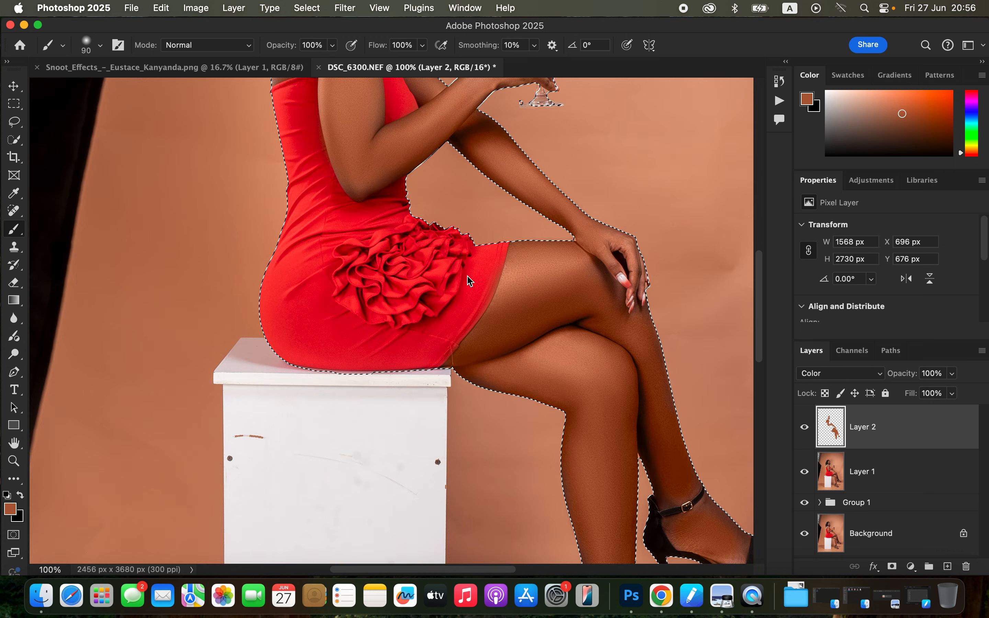
pyautogui.moveTo(519, 386); pyautogui.dragTo(430, 194)
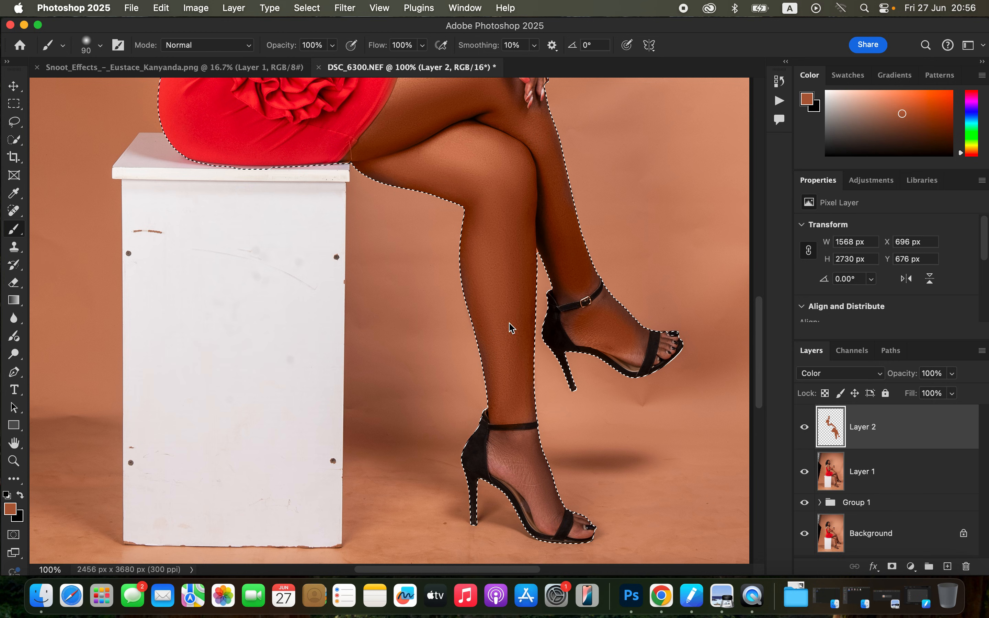
pyautogui.press('[')
pyautogui.press('[')
pyautogui.press('[')
pyautogui.press('[')
pyautogui.press('[')
pyautogui.click(495, 449)
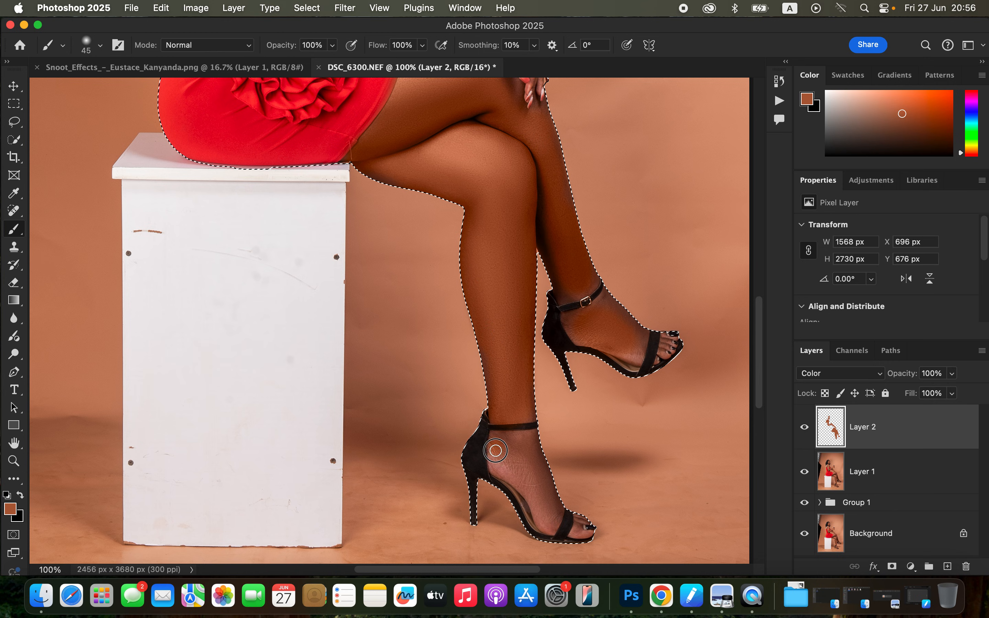
pyautogui.moveTo(496, 451)
pyautogui.mouseDown()
pyautogui.moveTo(531, 489)
pyautogui.moveTo(496, 441)
pyautogui.moveTo(530, 436)
pyautogui.moveTo(533, 484)
pyautogui.moveTo(506, 454)
pyautogui.moveTo(548, 517)
pyautogui.mouseUp()
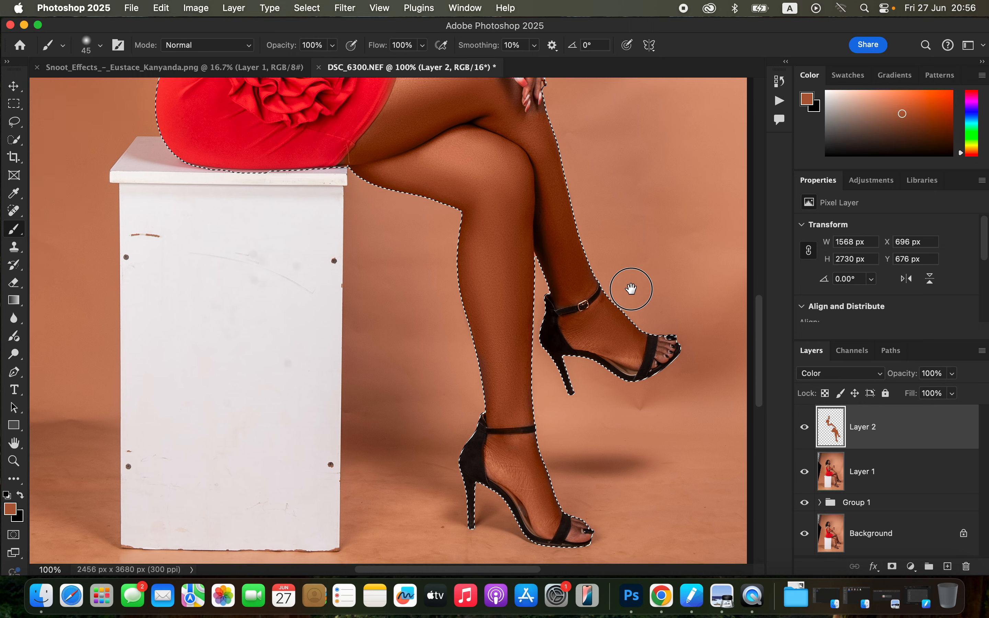
# Paint the skin tone over the toes of both feet with a 15 px brush.
pyautogui.hscroll(3, 621, 292)
pyautogui.scroll(1, 621, 292)
pyautogui.press('[')
pyautogui.press('[')
pyautogui.press('[')
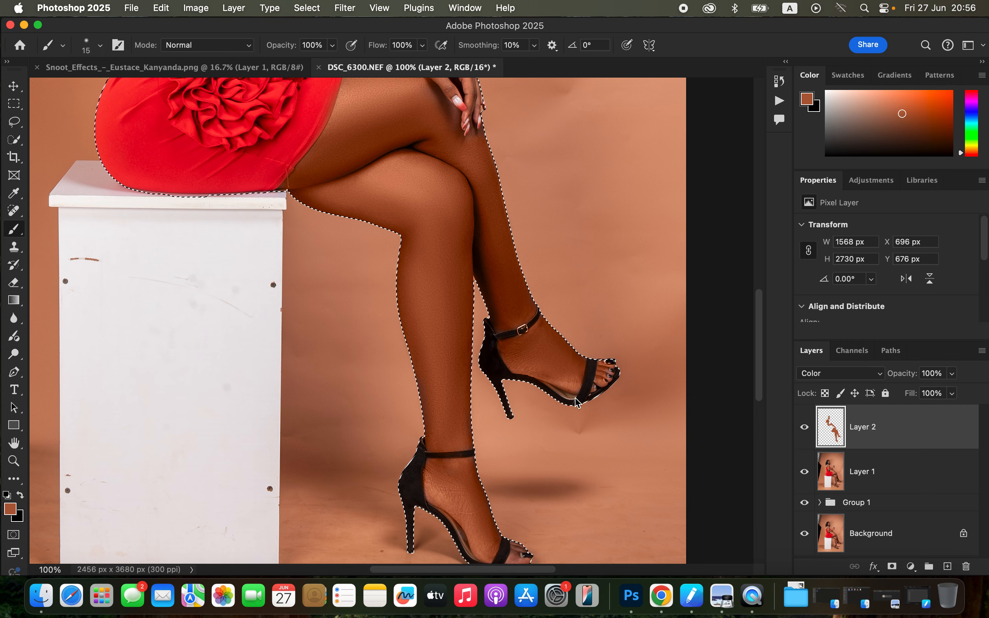
pyautogui.scroll(-5, 544, 484)
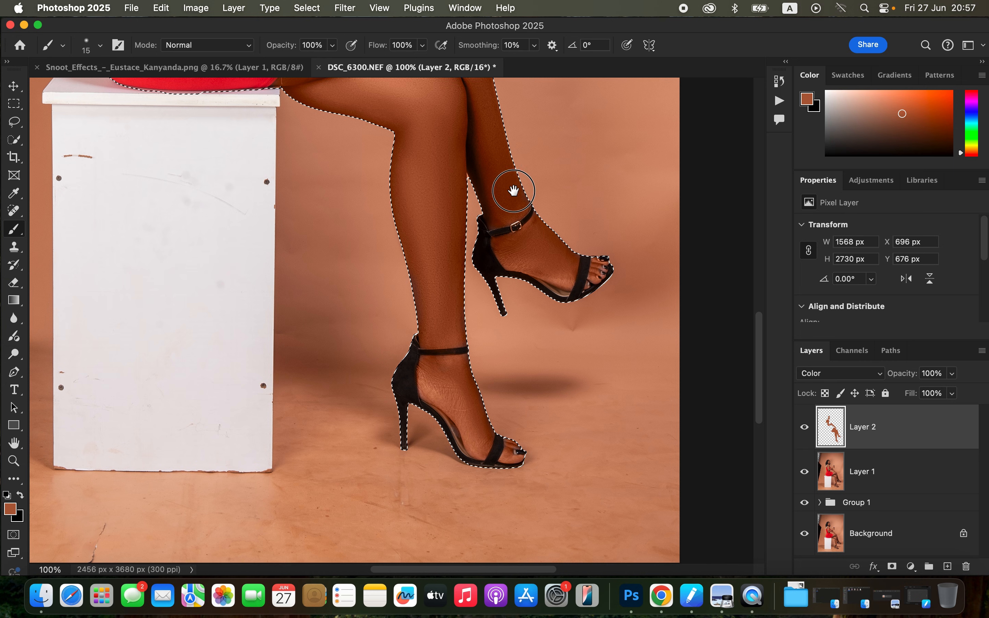
# Paint the skin tone over the hand resting on the knee and the remaining arm areas, enlarging the brush to 30 px.
pyautogui.moveTo(512, 176); pyautogui.dragTo(569, 392)
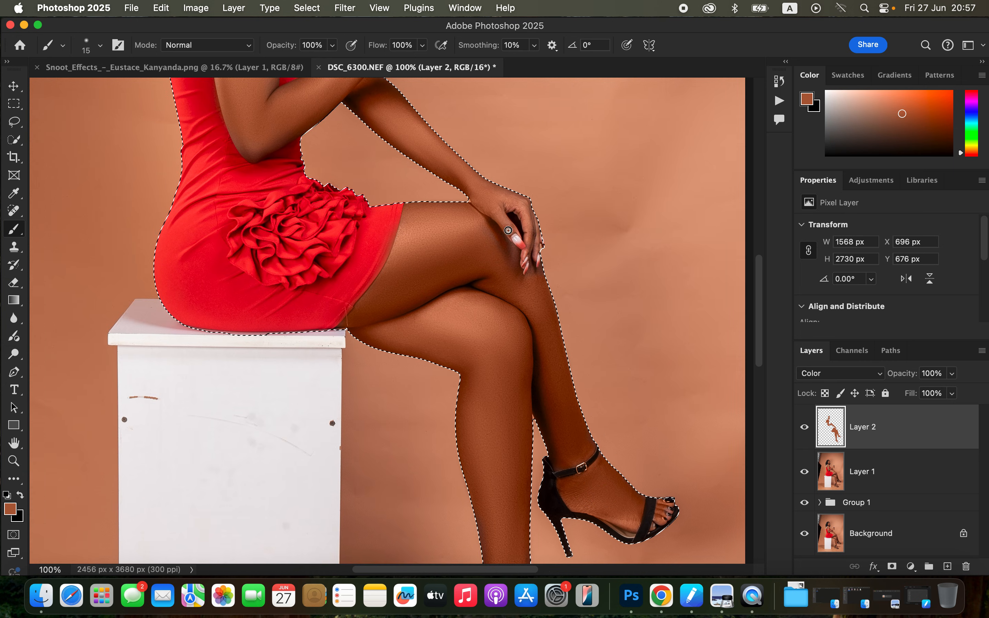
pyautogui.press(']')
pyautogui.press(']')
pyautogui.press(']')
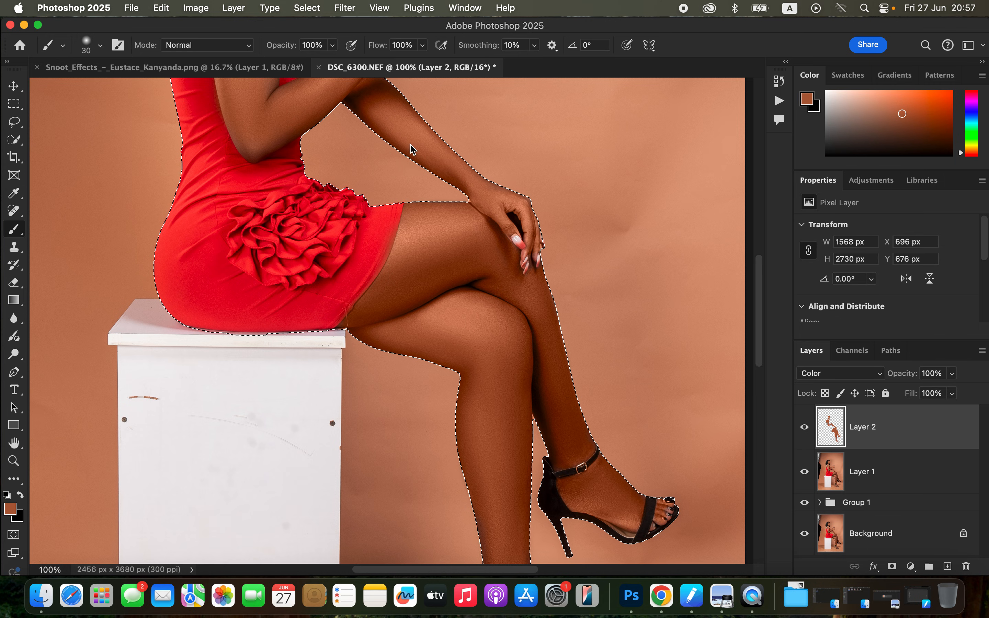
pyautogui.scroll(5, 410, 150)
pyautogui.hscroll(-2, 410, 149)
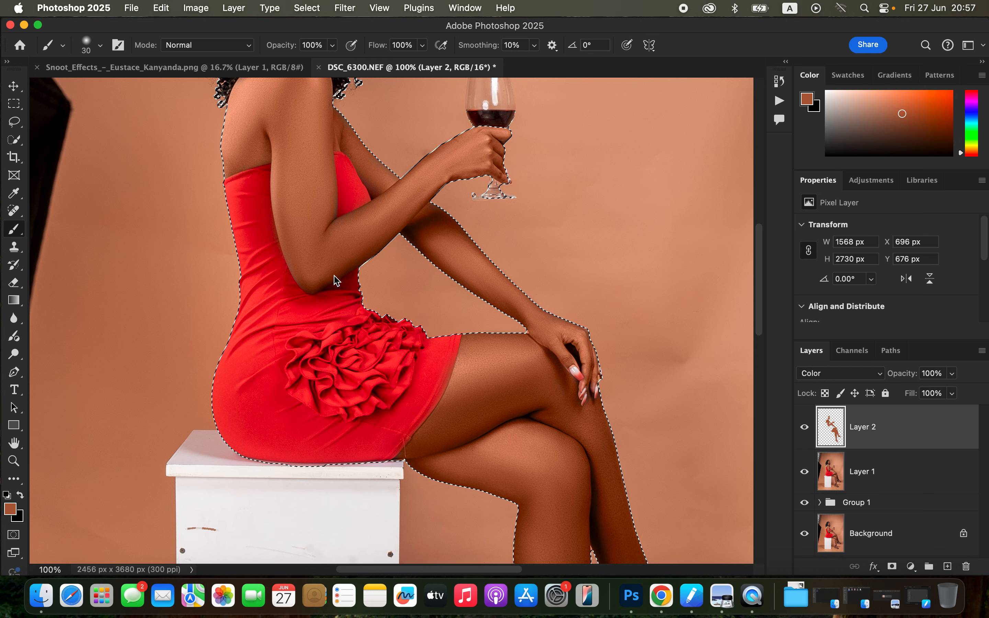
pyautogui.scroll(10, 536, 300)
pyautogui.hscroll(-4, 536, 300)
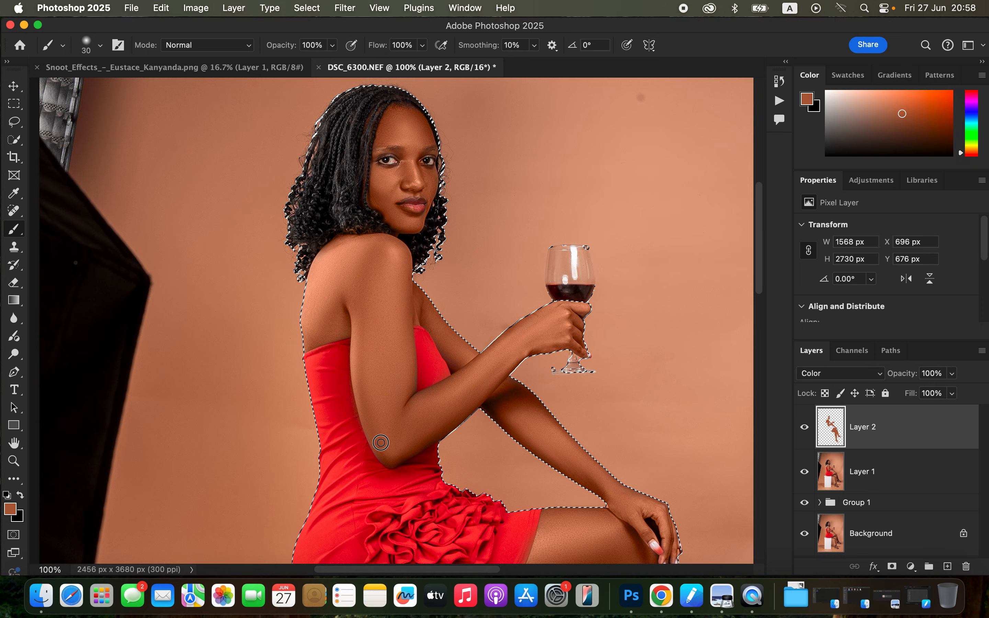
# Erase the skin-tone spill from the red dress along the inner edge of the upper arm and elbow with a 20 px eraser.
pyautogui.press('super+minus')
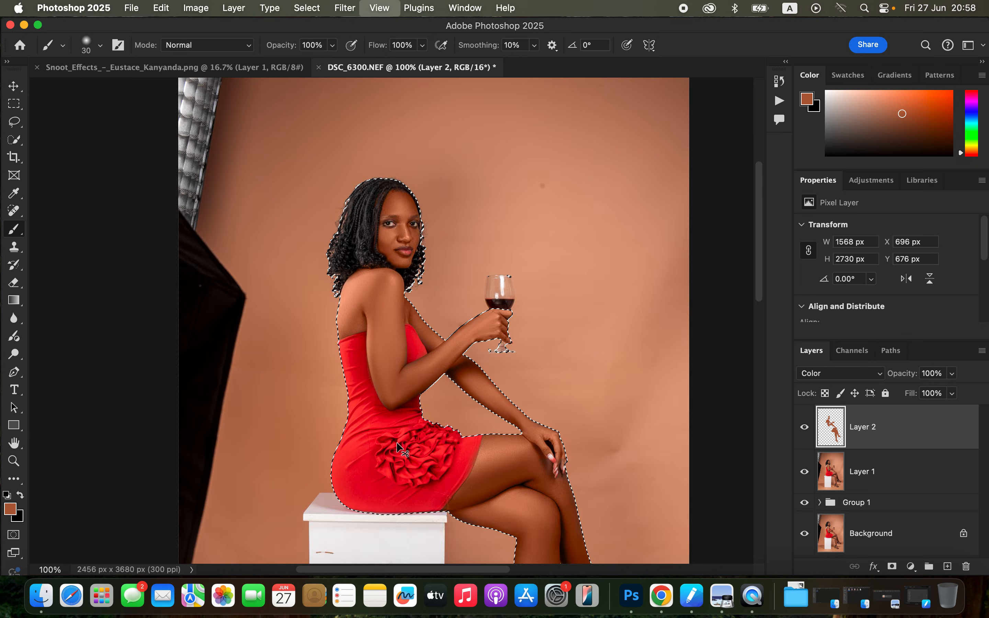
pyautogui.press('super+minus')
pyautogui.press('super+minus')
pyautogui.press('super+minus')
pyautogui.press('super+plus')
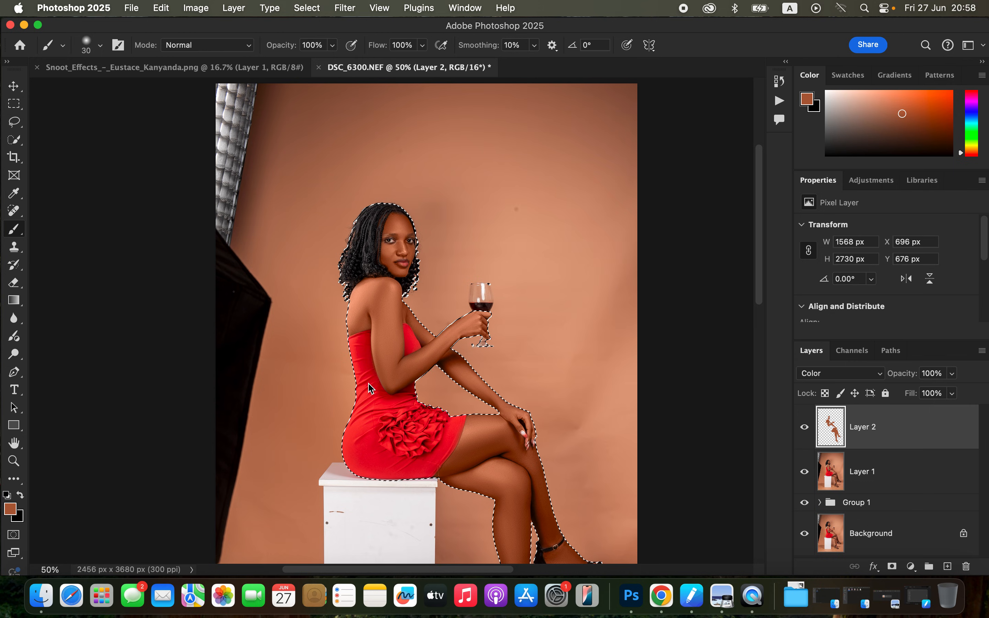
pyautogui.click(16, 281)
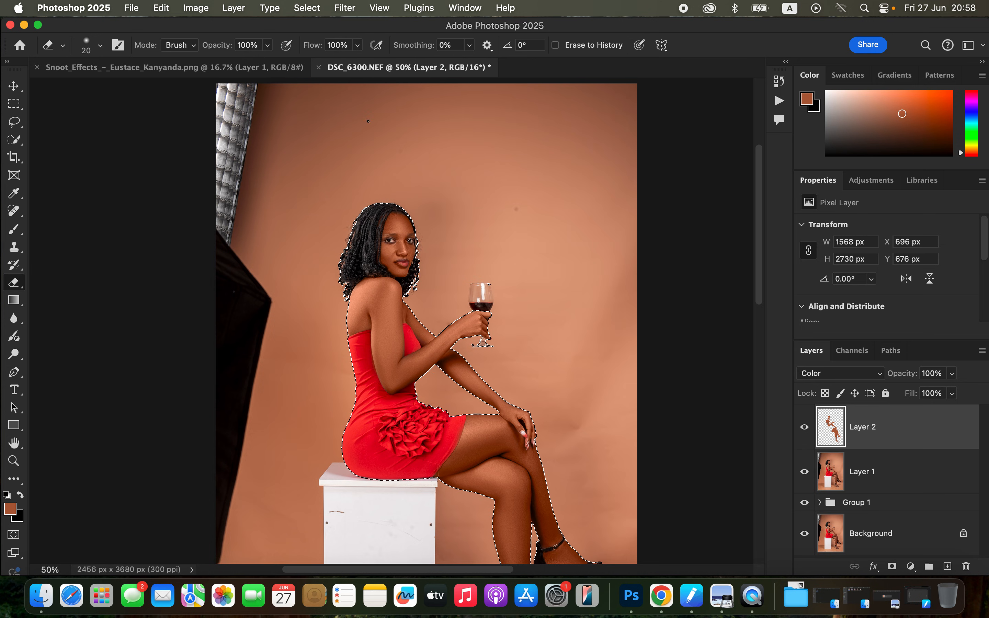
pyautogui.press('super+equal')
pyautogui.press('super+equal')
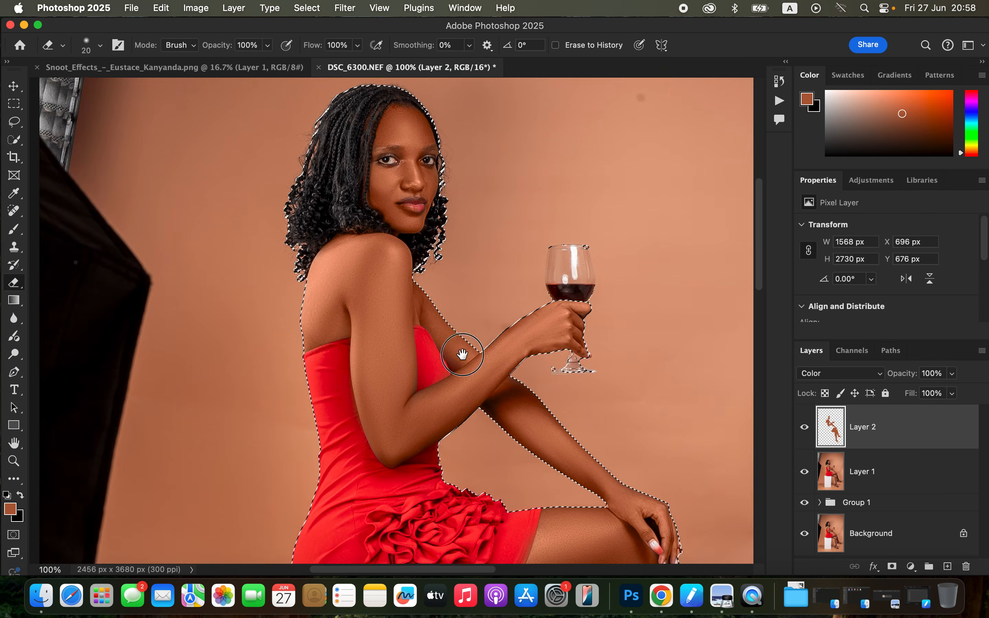
pyautogui.press('super+minus')
pyautogui.press('super+minus')
pyautogui.press('super+equal')
pyautogui.press('super+equal')
pyautogui.press('super+equal')
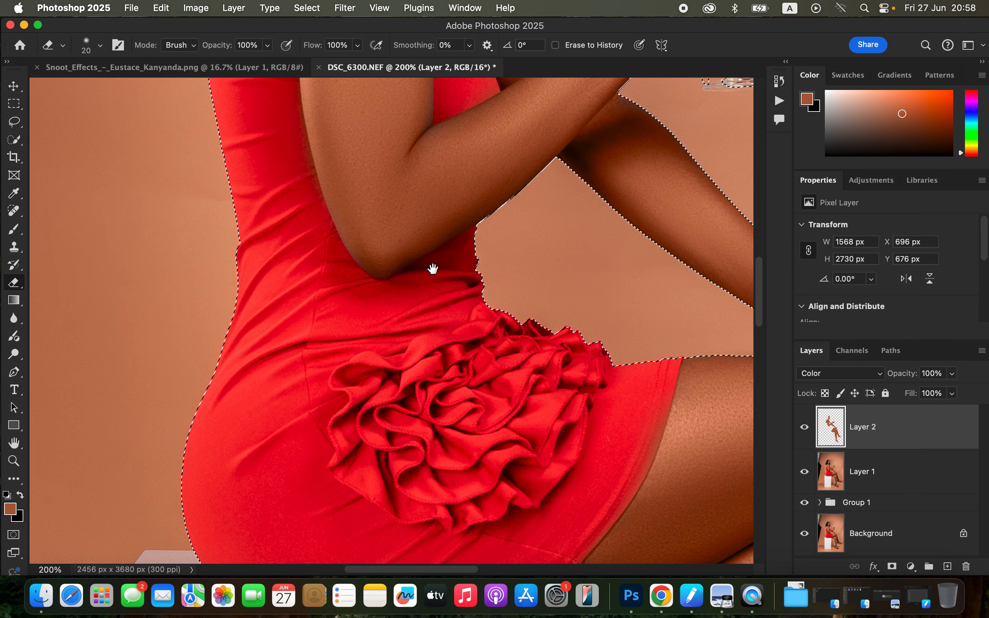
pyautogui.moveTo(433, 269); pyautogui.dragTo(479, 409)
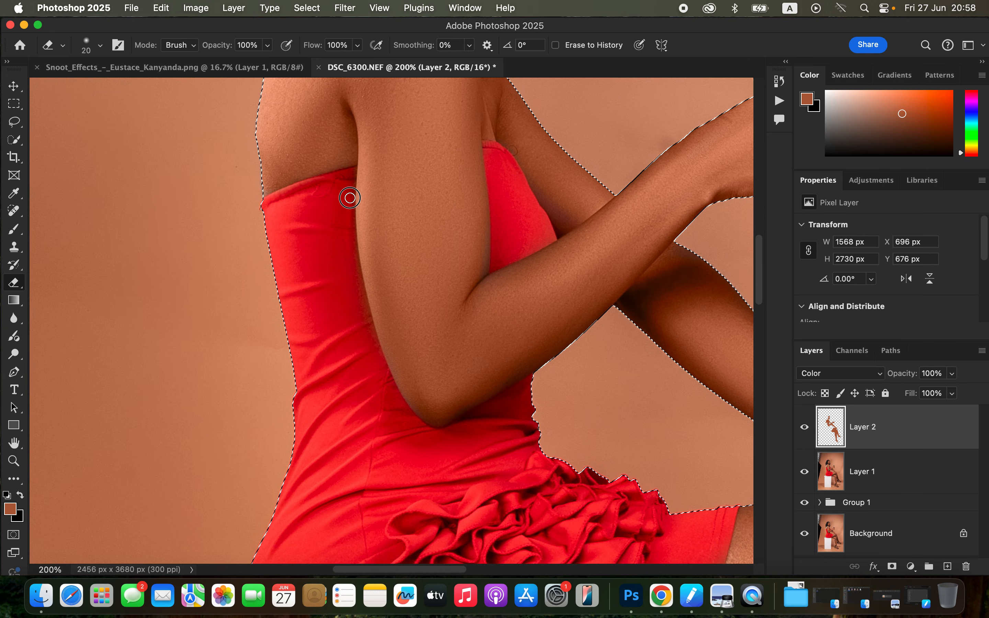
pyautogui.moveTo(349, 240)
pyautogui.mouseDown()
pyautogui.moveTo(362, 303)
pyautogui.moveTo(348, 217)
pyautogui.moveTo(359, 300)
pyautogui.moveTo(395, 403)
pyautogui.mouseUp()
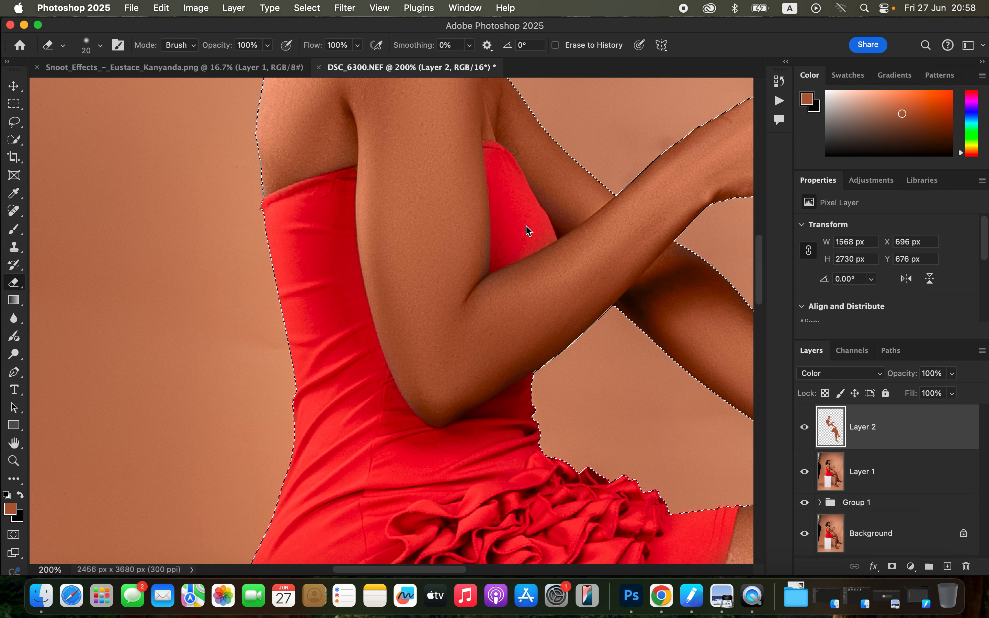
# Erase the skin-tone spill from the dress hem where it meets the thigh with the 20 px eraser.
pyautogui.press('b')
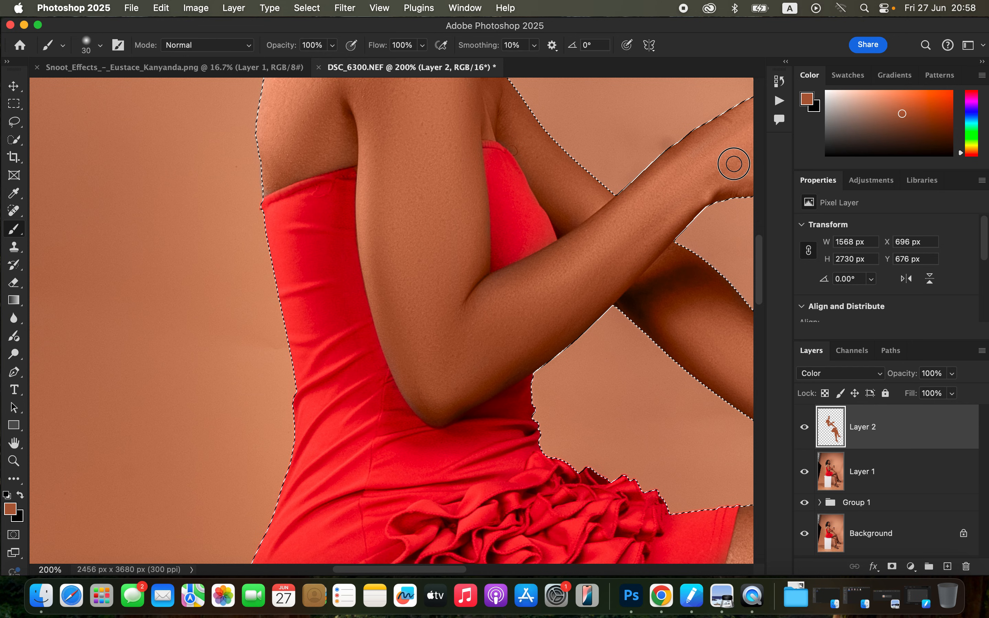
pyautogui.scroll(-10, 499, 271)
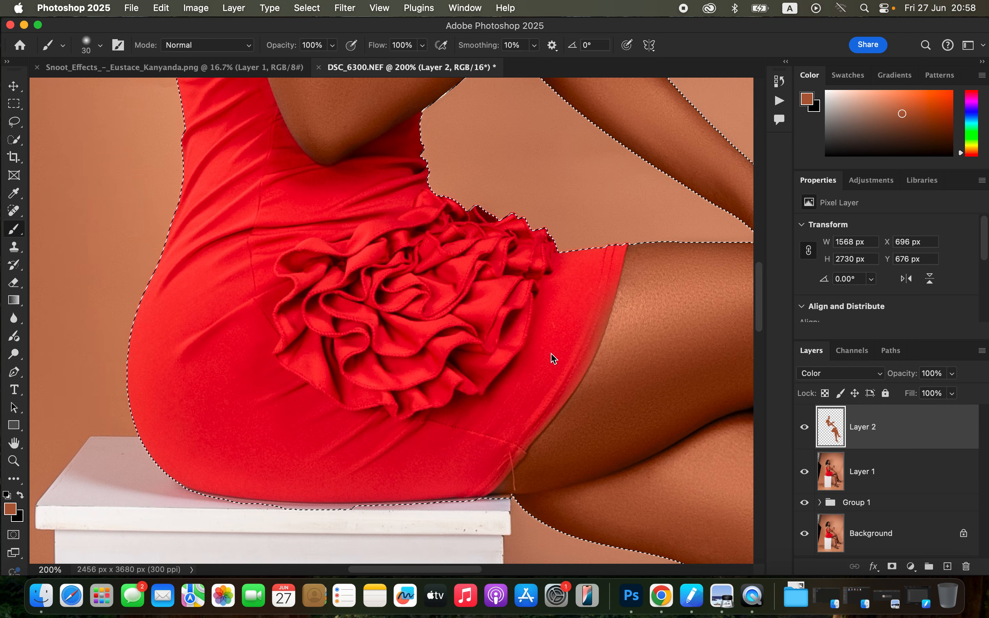
pyautogui.scroll(-4, 552, 358)
pyautogui.press('e')
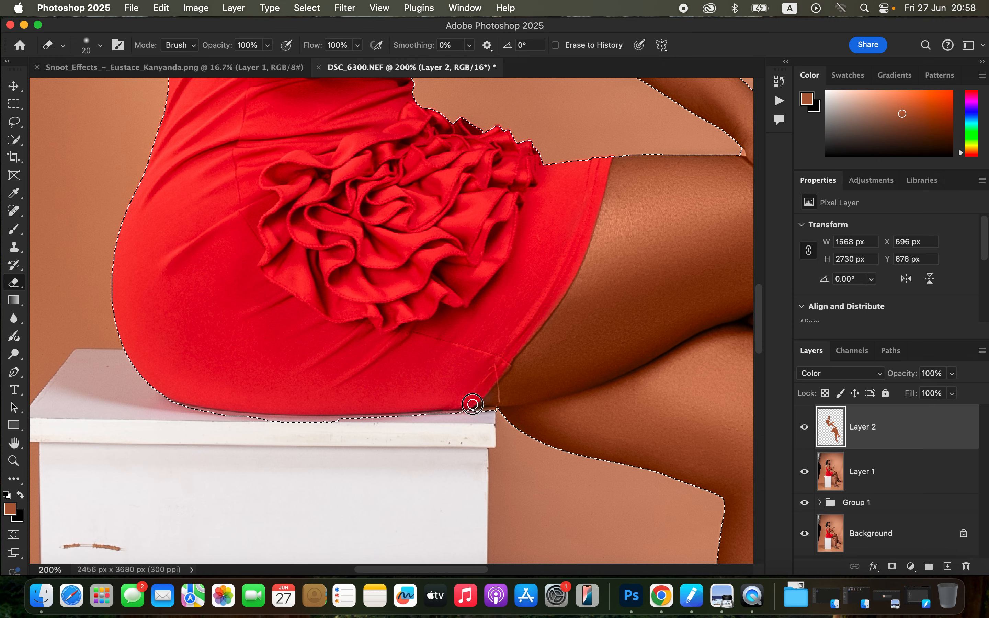
# Erase the stray skin tone from the black sandals with the 20 px eraser.
pyautogui.scroll(-10, 543, 285)
pyautogui.hscroll(9, 543, 285)
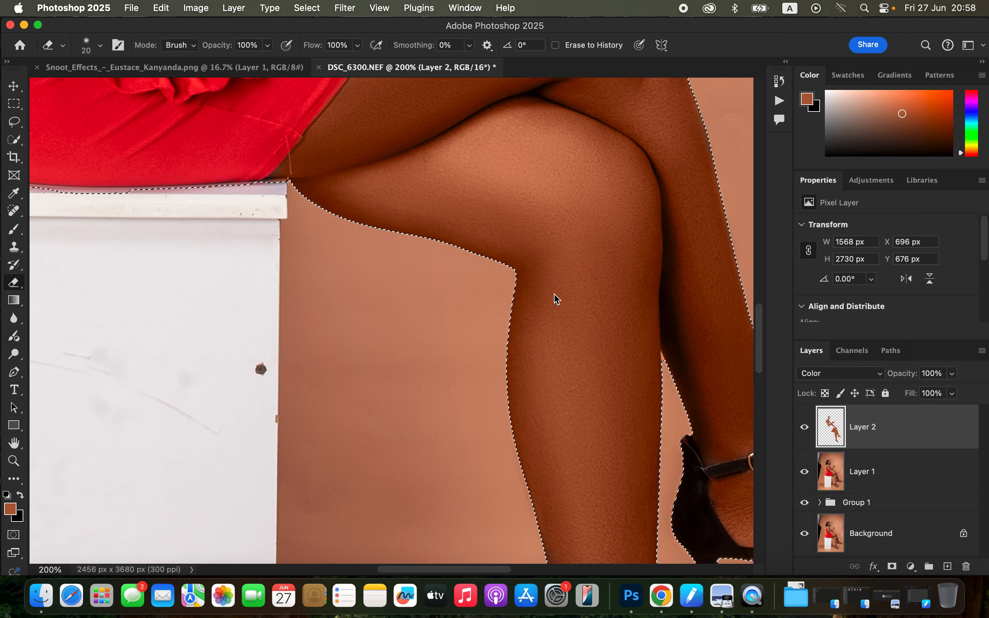
pyautogui.scroll(-10, 543, 284)
pyautogui.hscroll(5, 543, 285)
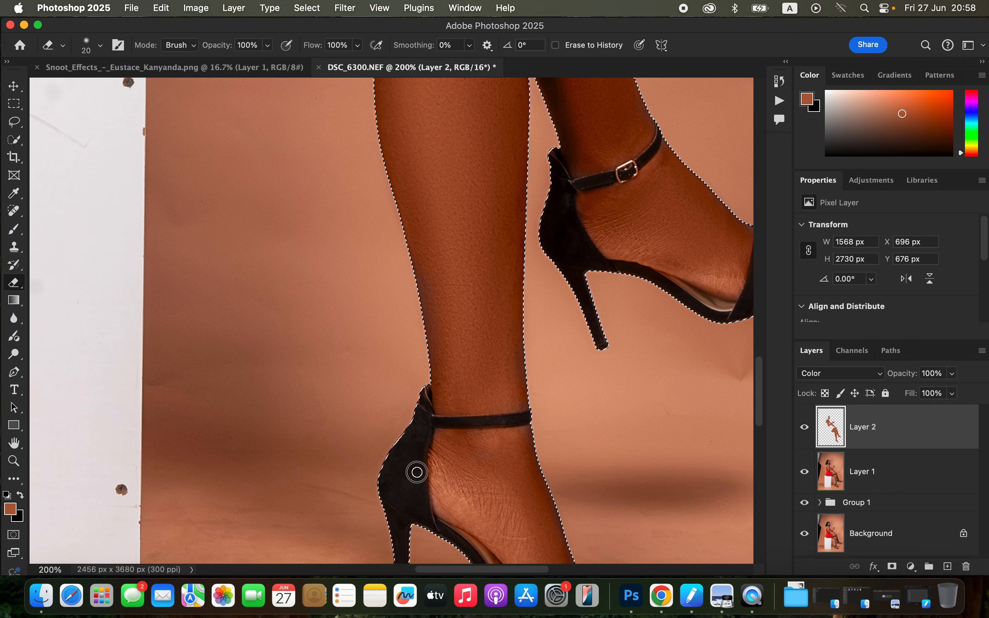
# Paint the skin tone over the raised foot's toes with a 9 px brush and clear the selection.
pyautogui.press('b')
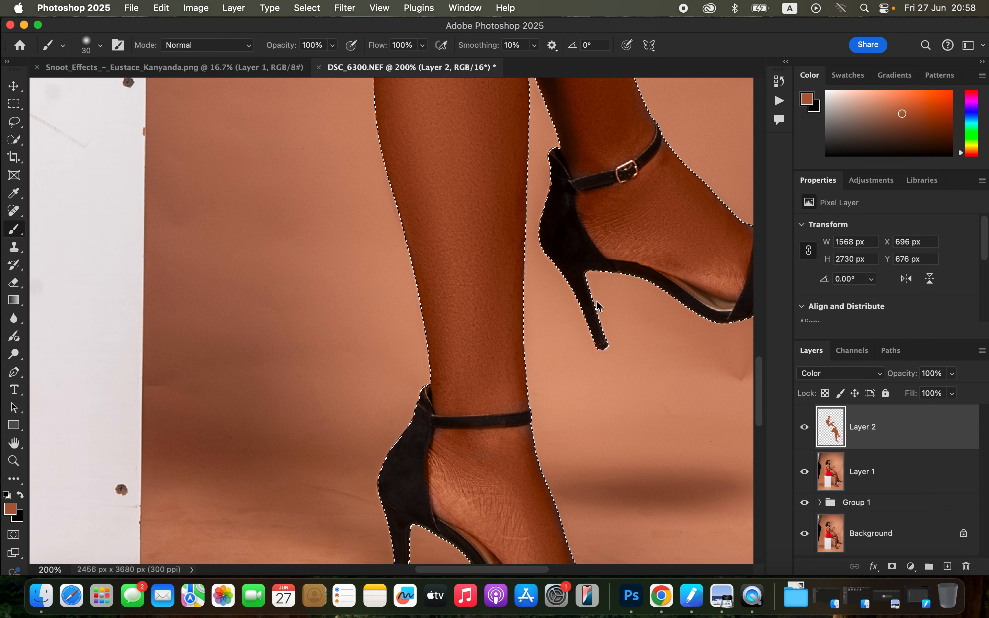
pyautogui.hscroll(5, 657, 236)
pyautogui.scroll(3, 656, 236)
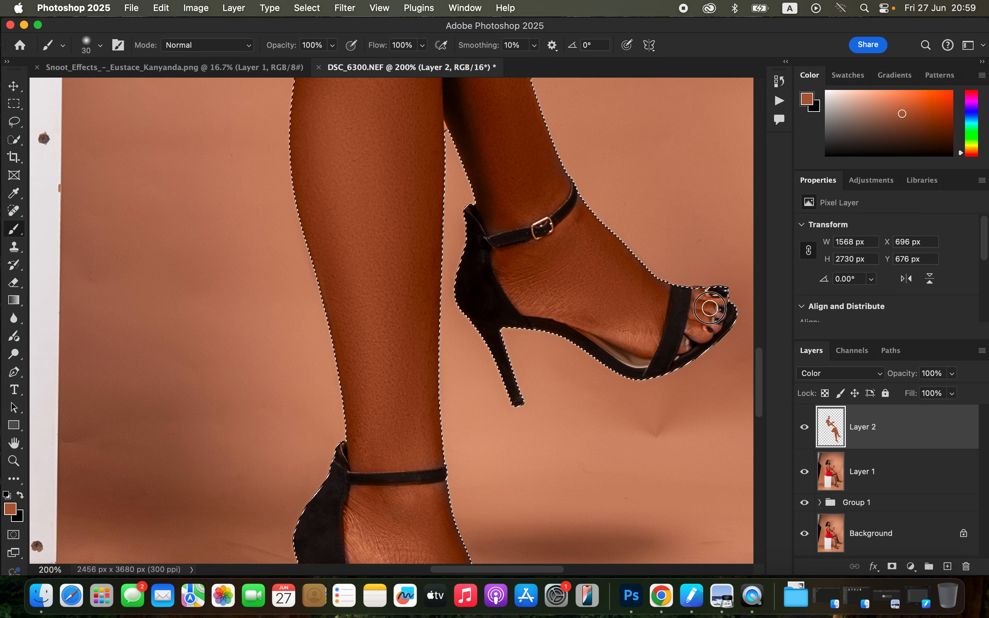
pyautogui.press('[')
pyautogui.press('[')
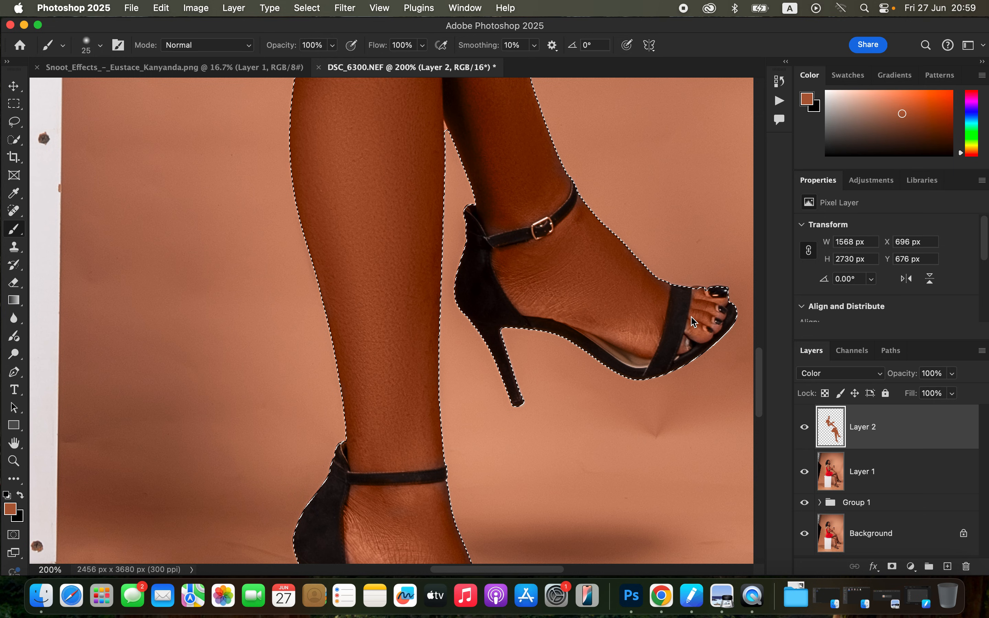
pyautogui.press('[')
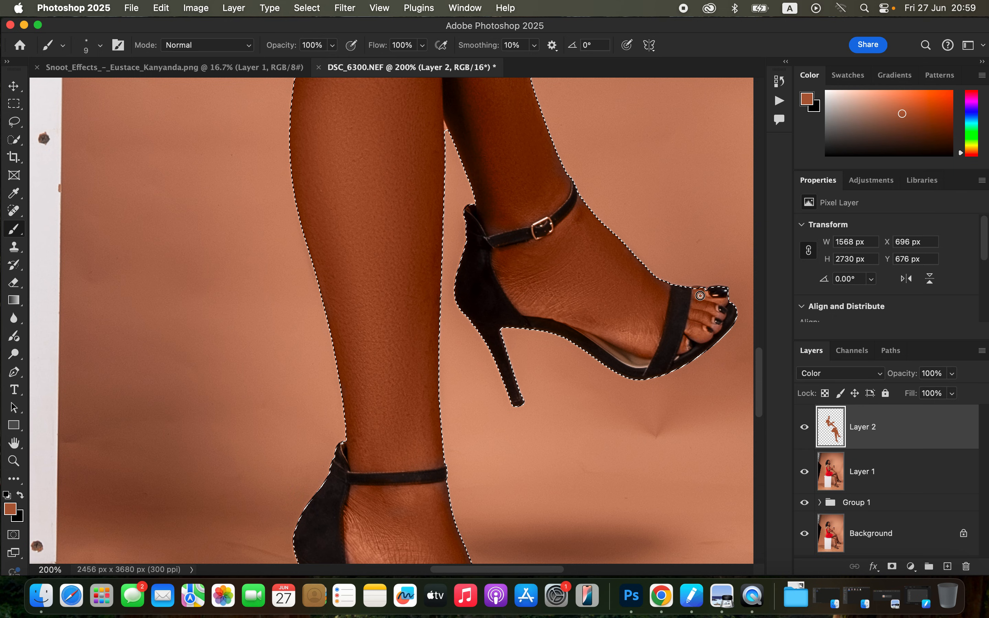
pyautogui.press('super+d')
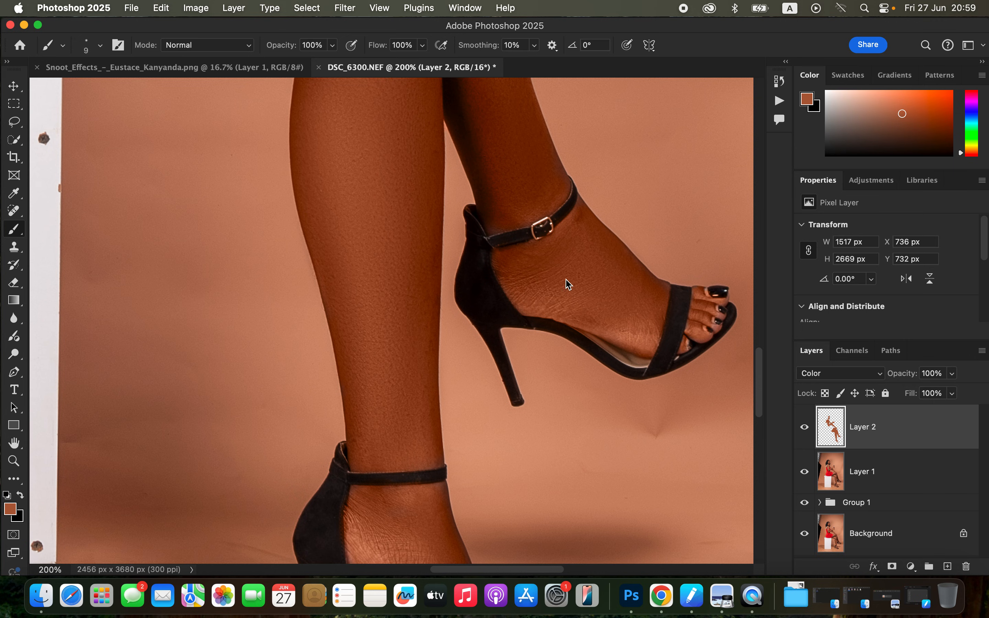
# Erase the skin tone from the lips and from the braids beside the face with the 20 px eraser.
pyautogui.press('super+minus')
pyautogui.press('super+minus')
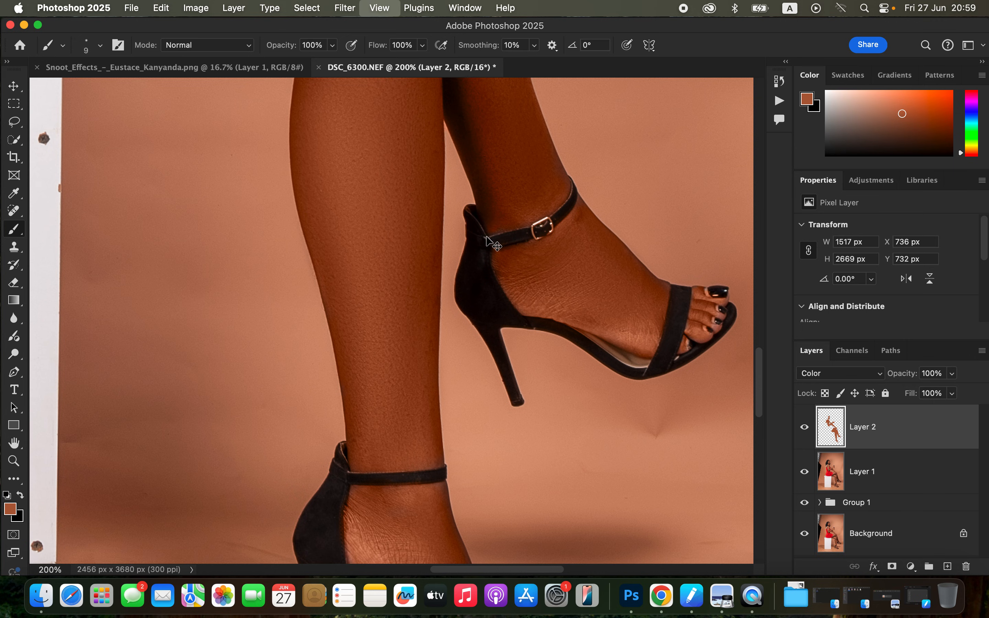
pyautogui.press('super+equal')
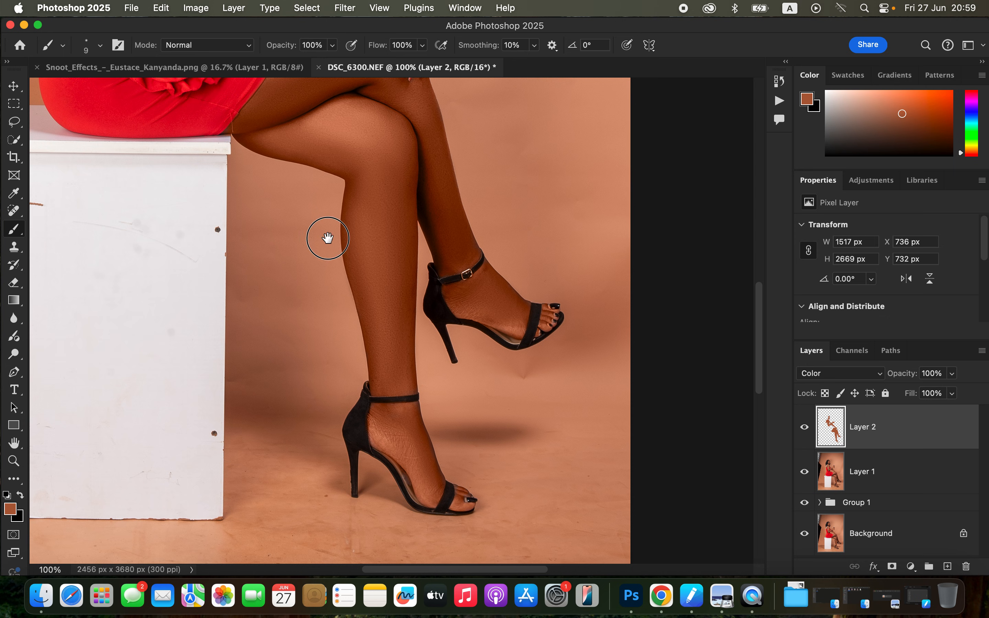
pyautogui.scroll(15, 329, 237)
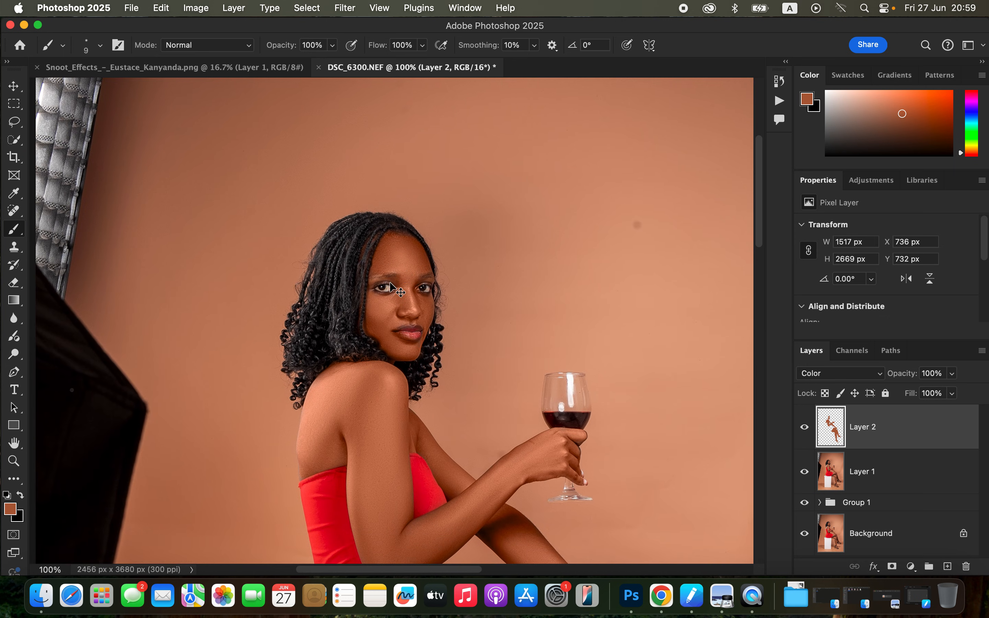
pyautogui.press('super+equal')
pyautogui.press('super+equal')
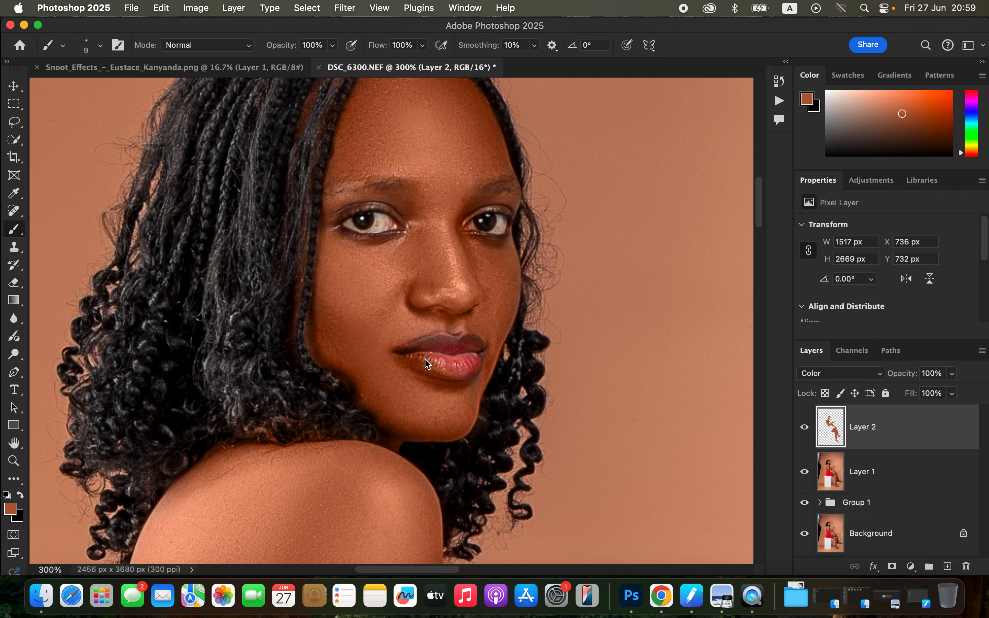
pyautogui.press('e')
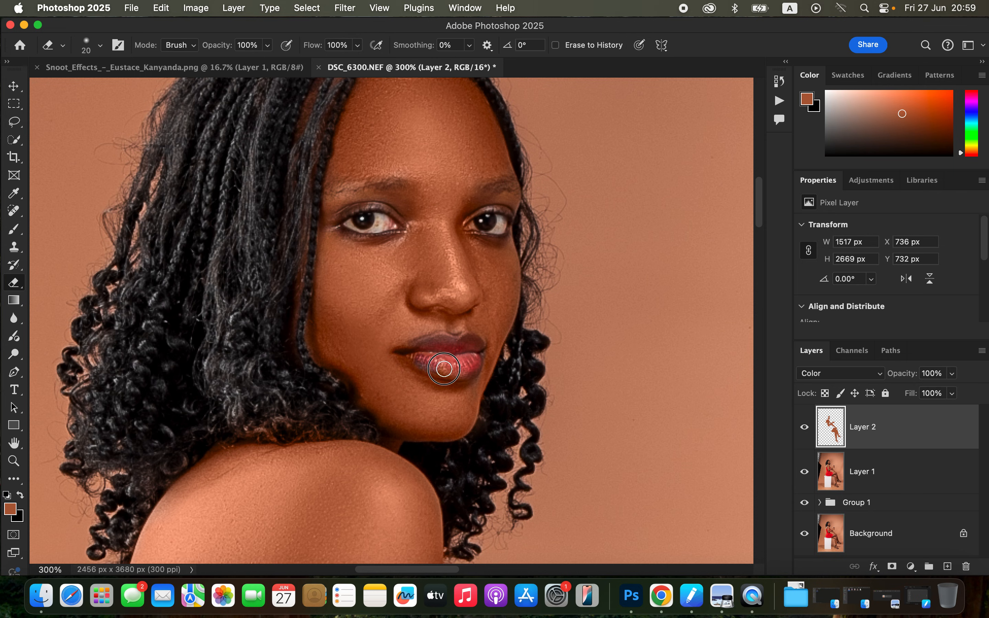
pyautogui.moveTo(443, 368)
pyautogui.mouseDown()
pyautogui.moveTo(410, 353)
pyautogui.moveTo(454, 366)
pyautogui.moveTo(443, 349)
pyautogui.moveTo(411, 348)
pyautogui.moveTo(450, 348)
pyautogui.moveTo(472, 329)
pyautogui.mouseUp()
pyautogui.press('b')
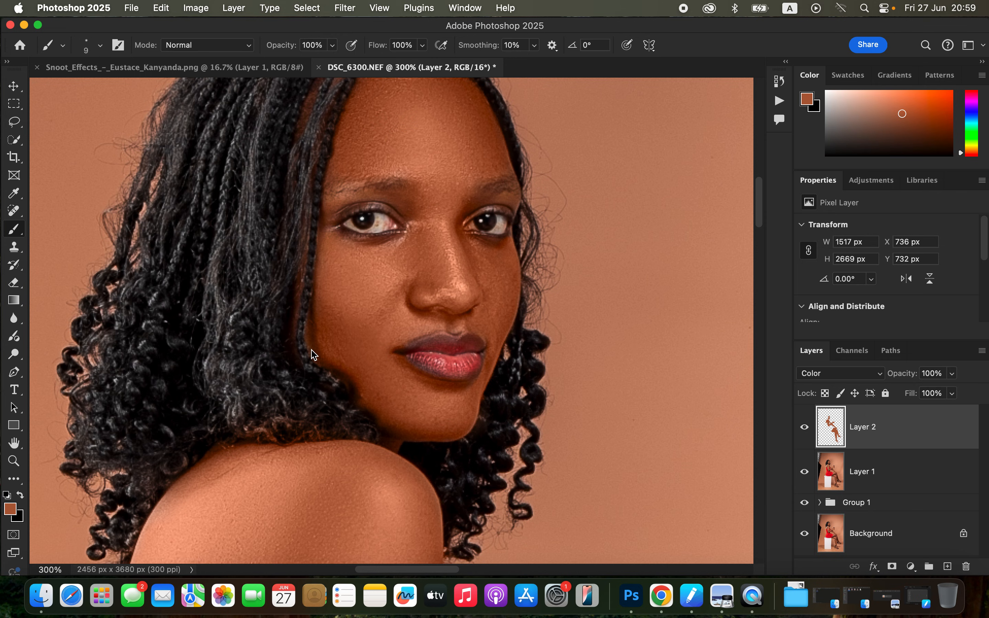
pyautogui.press('e')
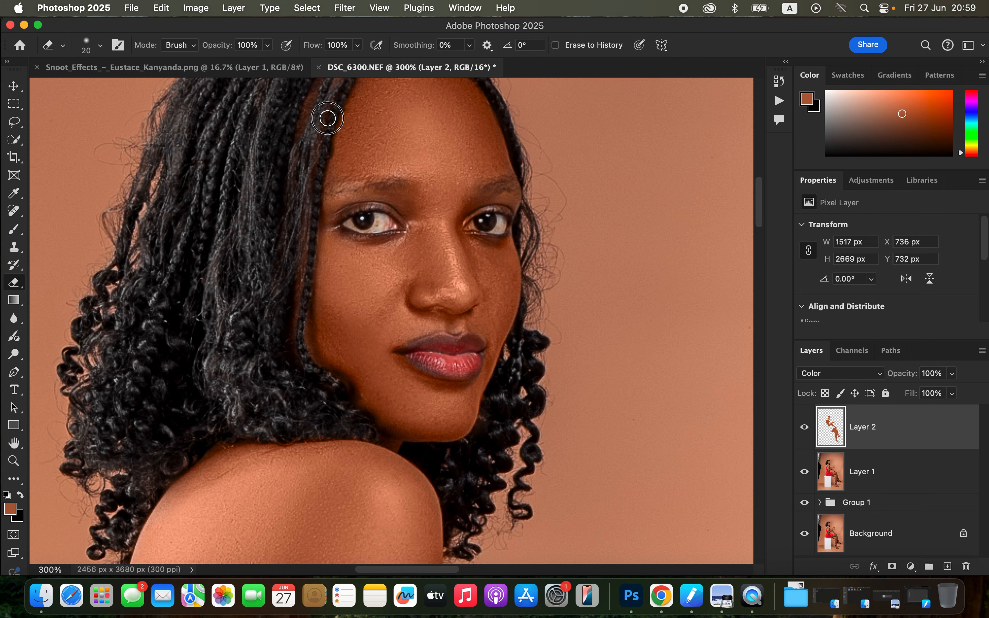
# Hide and show Layer 2 again to compare the skin colour before and after at full-figure view.
pyautogui.press('super+minus')
pyautogui.press('super+minus')
pyautogui.press('super+minus')
pyautogui.press('super+minus')
pyautogui.press('super+minus')
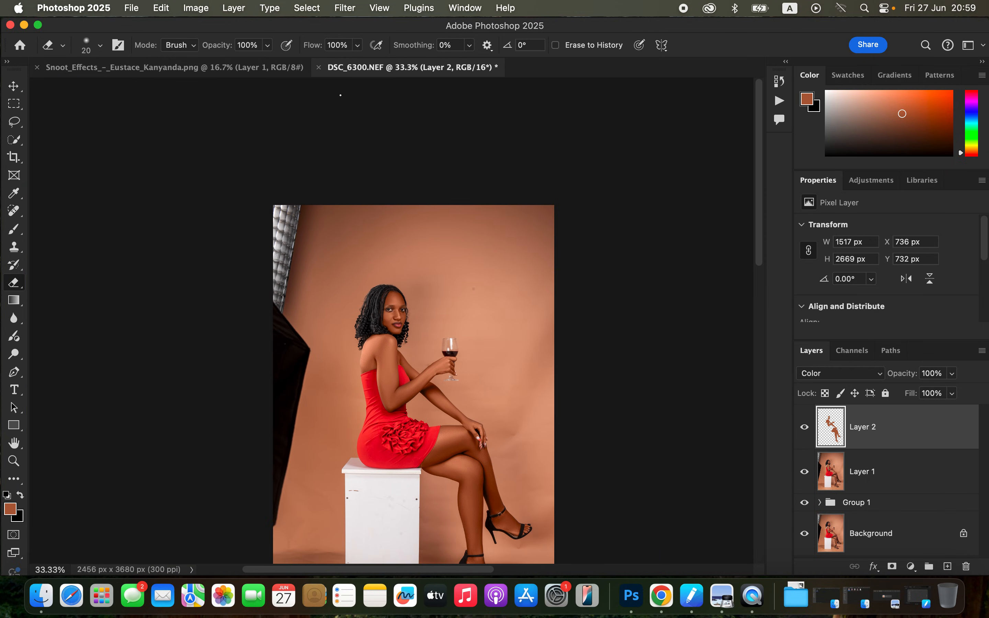
pyautogui.press('super+minus')
pyautogui.press('super+plus')
pyautogui.click(804, 427)
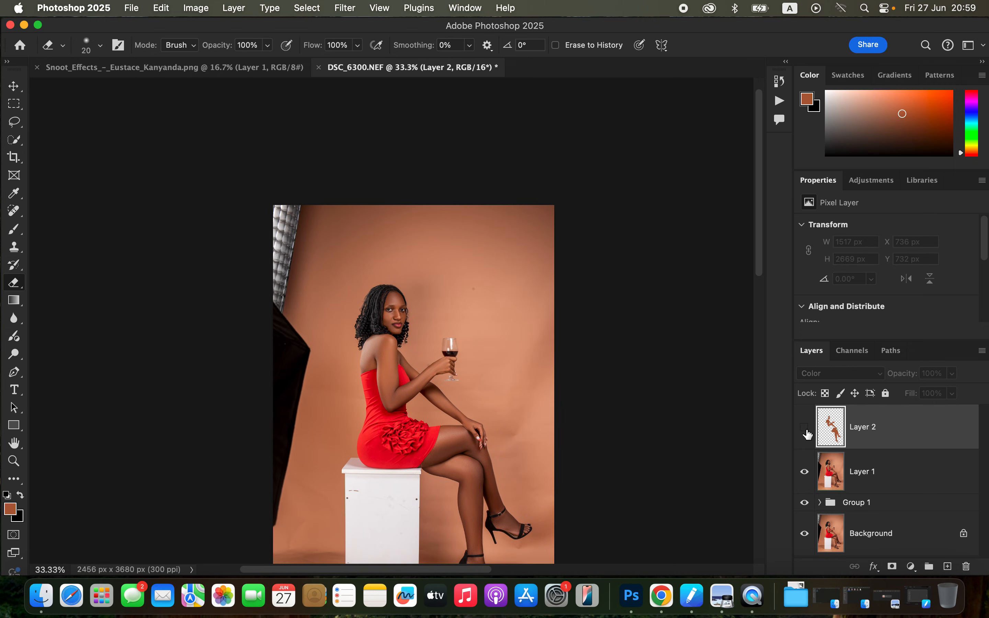
pyautogui.click(804, 428)
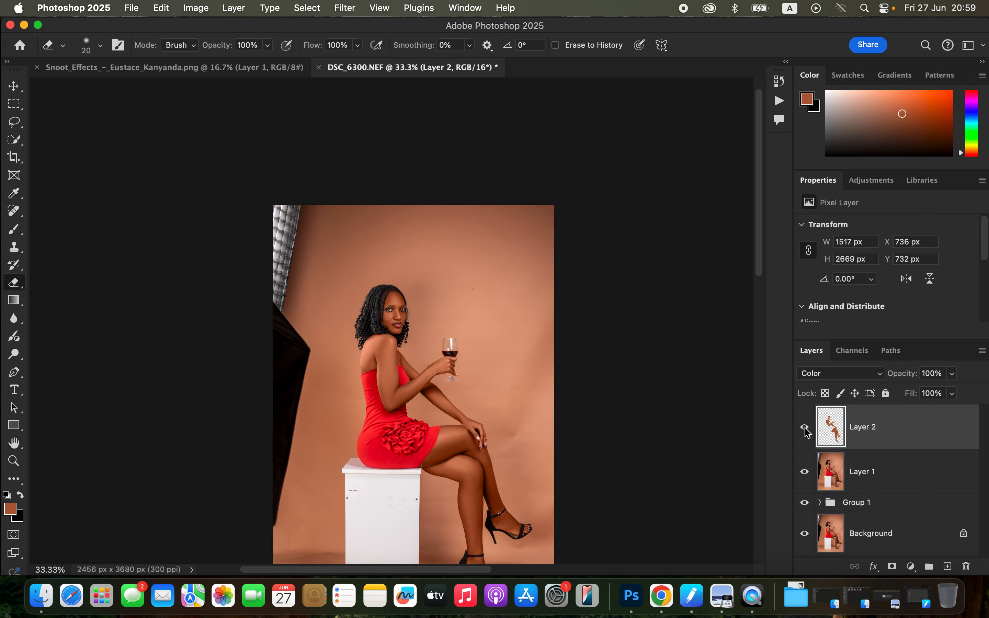
# Add a Hue/Saturation adjustment layer above Layer 2 and set the hue of the Reds to +2.
pyautogui.moveTo(758, 258); pyautogui.dragTo(782, 391)
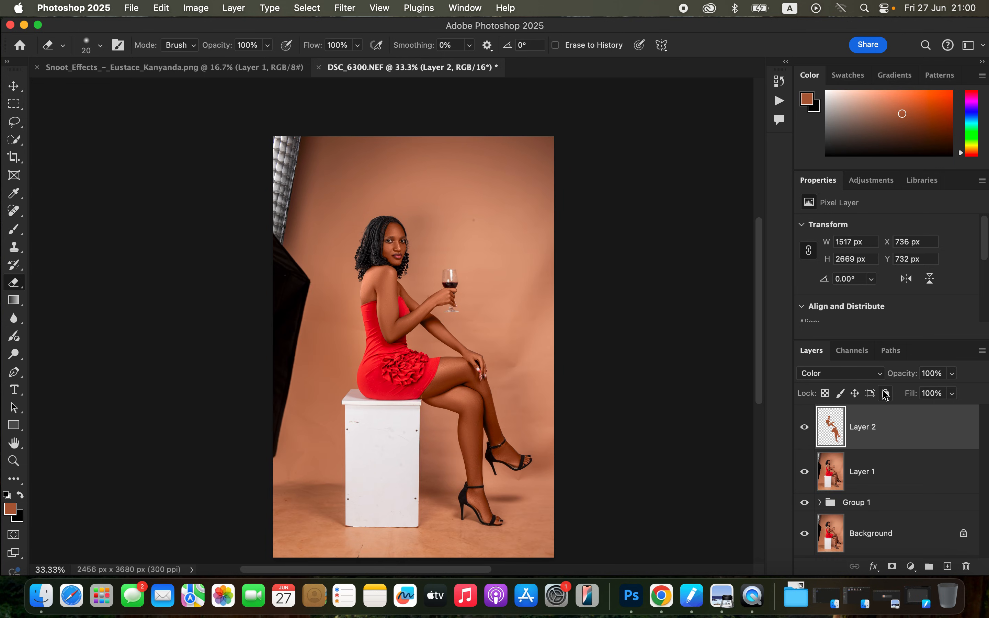
pyautogui.click(910, 567)
pyautogui.click(926, 412)
pyautogui.click(894, 245)
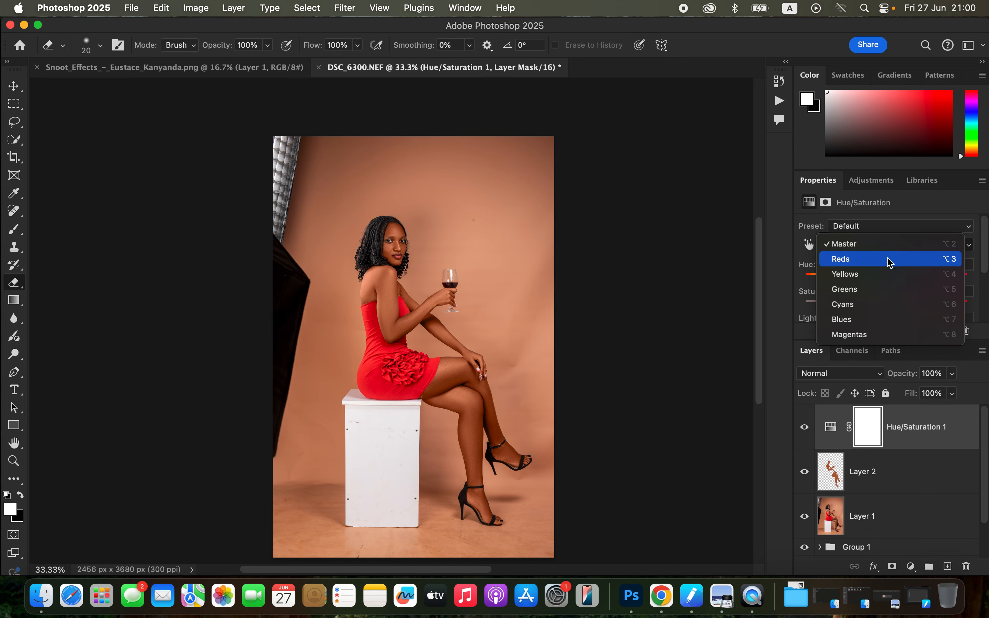
pyautogui.click(889, 261)
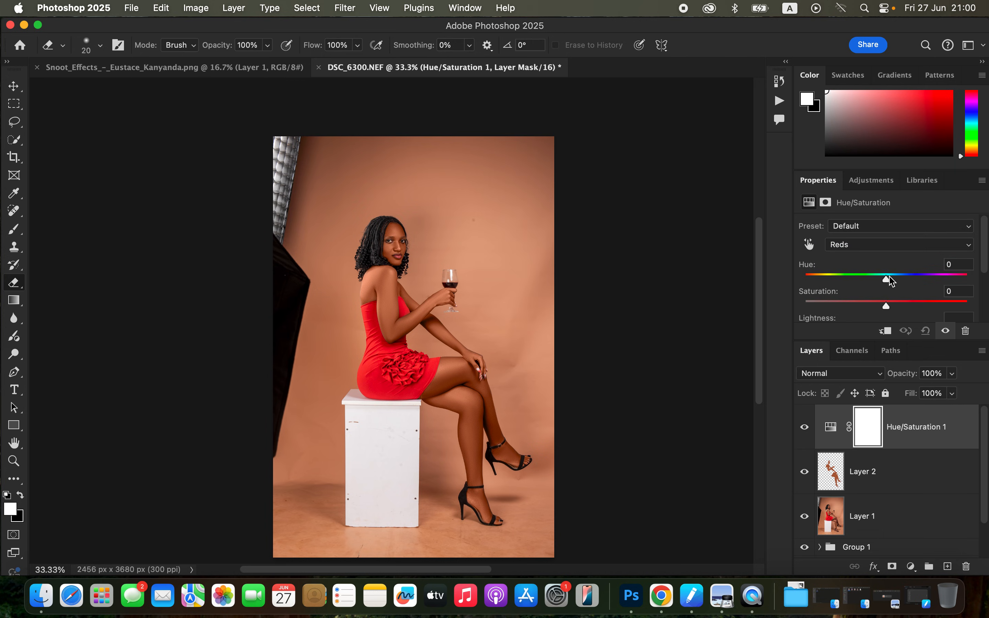
pyautogui.moveTo(887, 279); pyautogui.dragTo(891, 285)
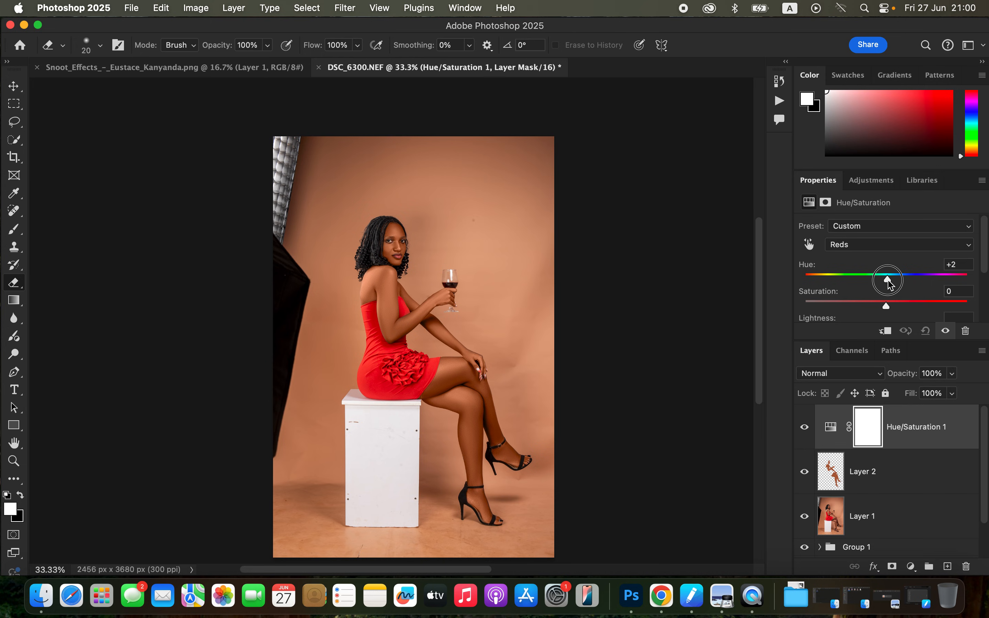
pyautogui.moveTo(889, 285); pyautogui.dragTo(892, 287)
# Set the lightness of the Reds to -2 and stamp all visible layers into a new layer on top.
pyautogui.moveTo(986, 254); pyautogui.dragTo(988, 276)
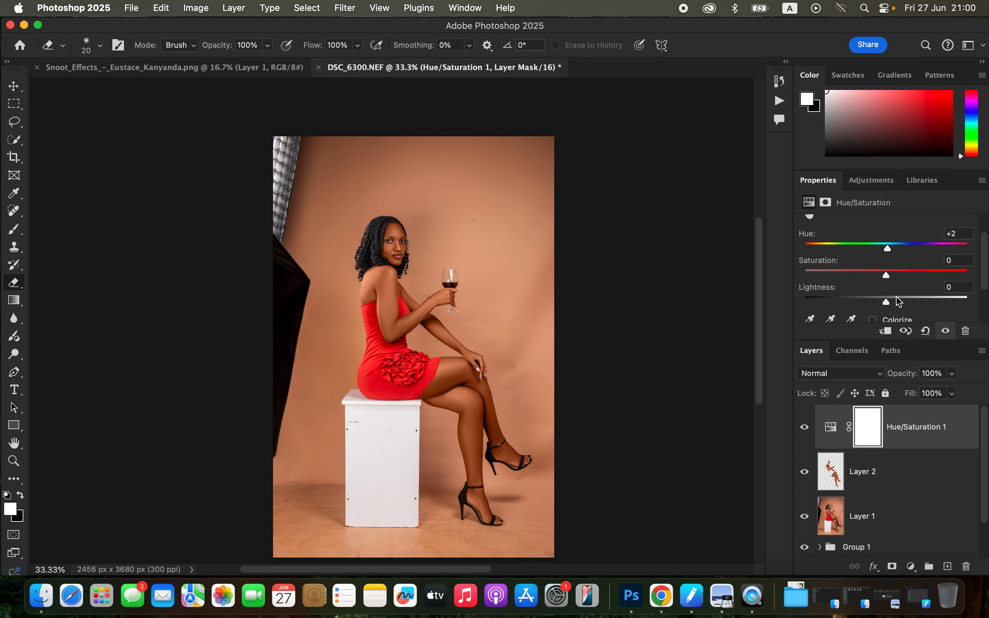
pyautogui.moveTo(886, 301); pyautogui.dragTo(884, 301)
pyautogui.moveTo(886, 303); pyautogui.dragTo(888, 304)
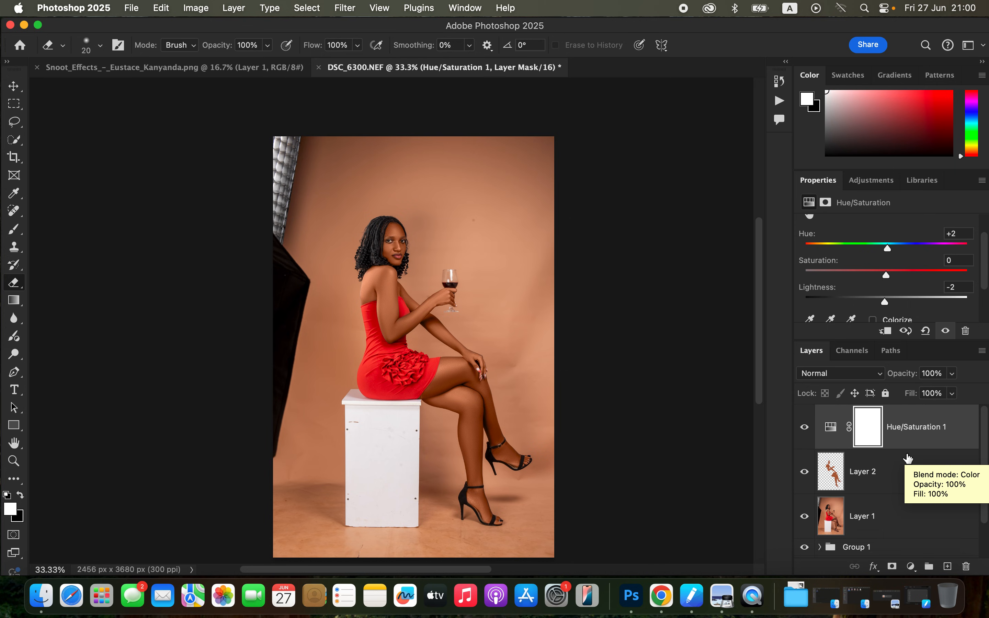
pyautogui.press('super+alt+shift+e')
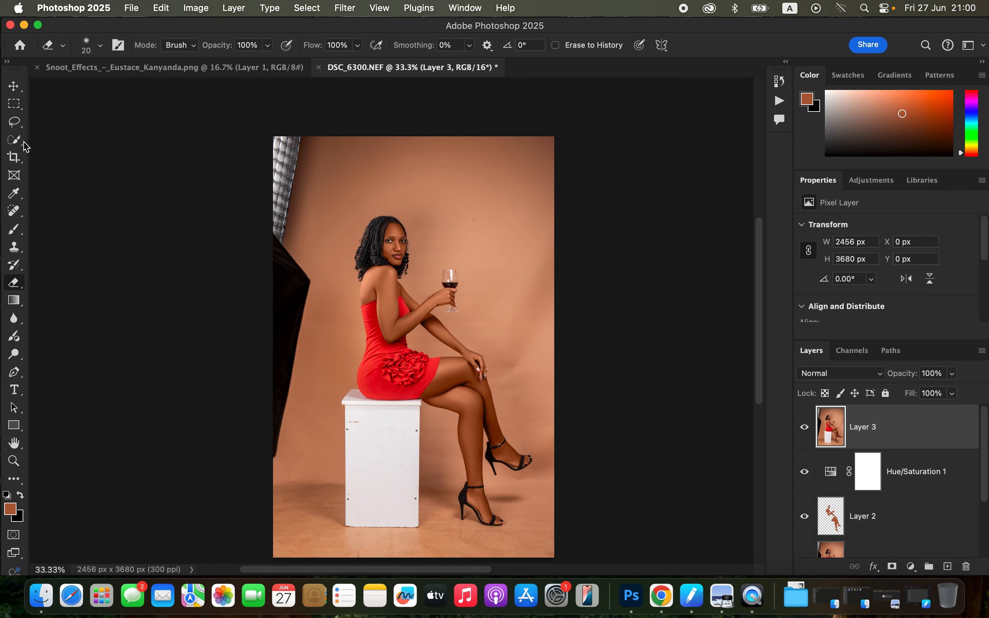
# Select both legs, feet and sandals on Layer 3 with the Quick Selection tool.
pyautogui.click(23, 141)
pyautogui.moveTo(461, 391); pyautogui.dragTo(480, 425)
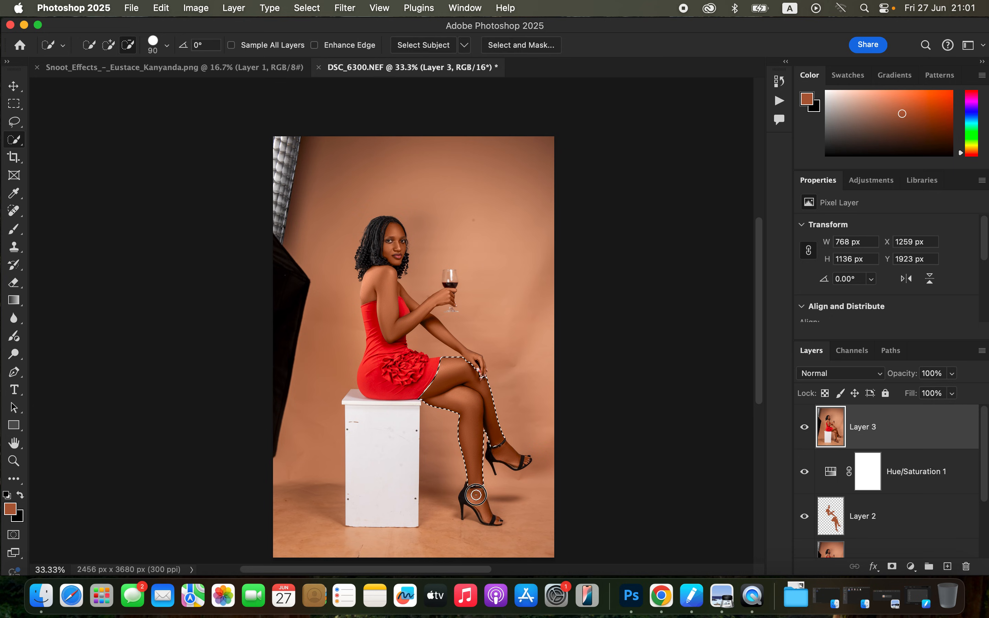
pyautogui.click(109, 45)
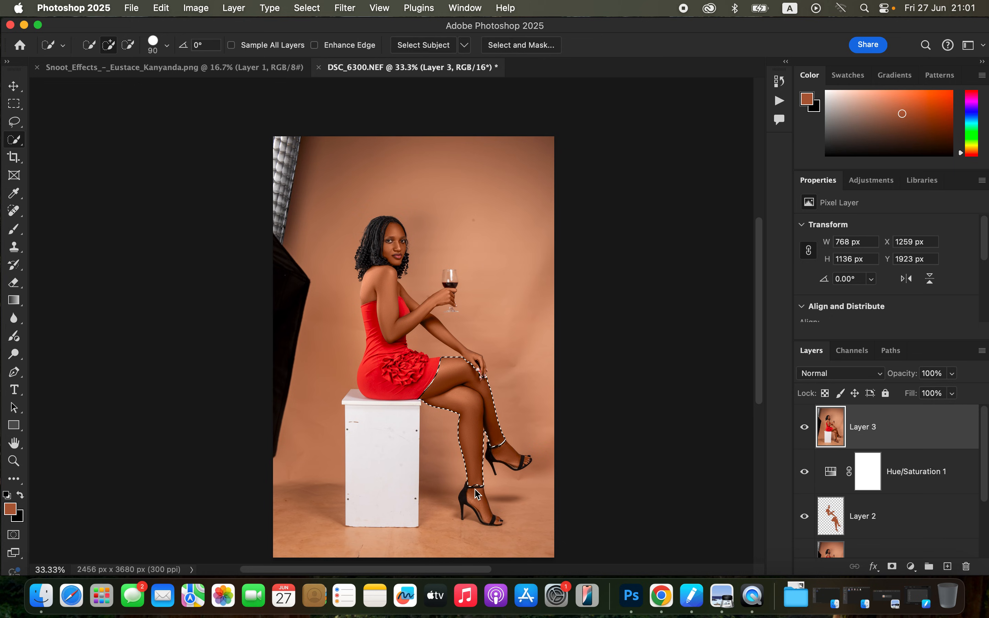
pyautogui.moveTo(486, 514); pyautogui.dragTo(479, 504)
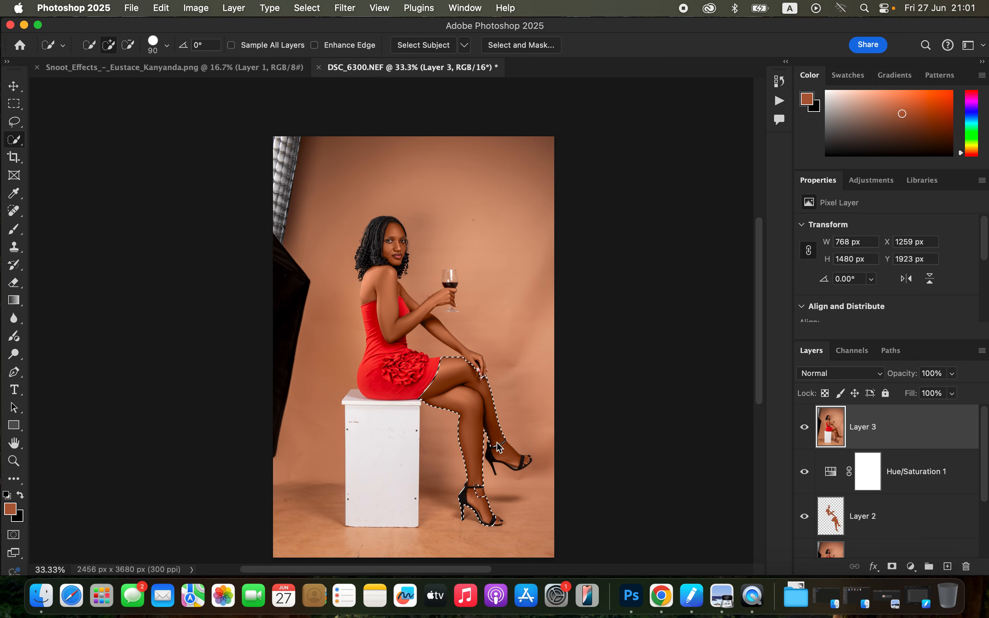
pyautogui.moveTo(517, 459); pyautogui.dragTo(515, 455)
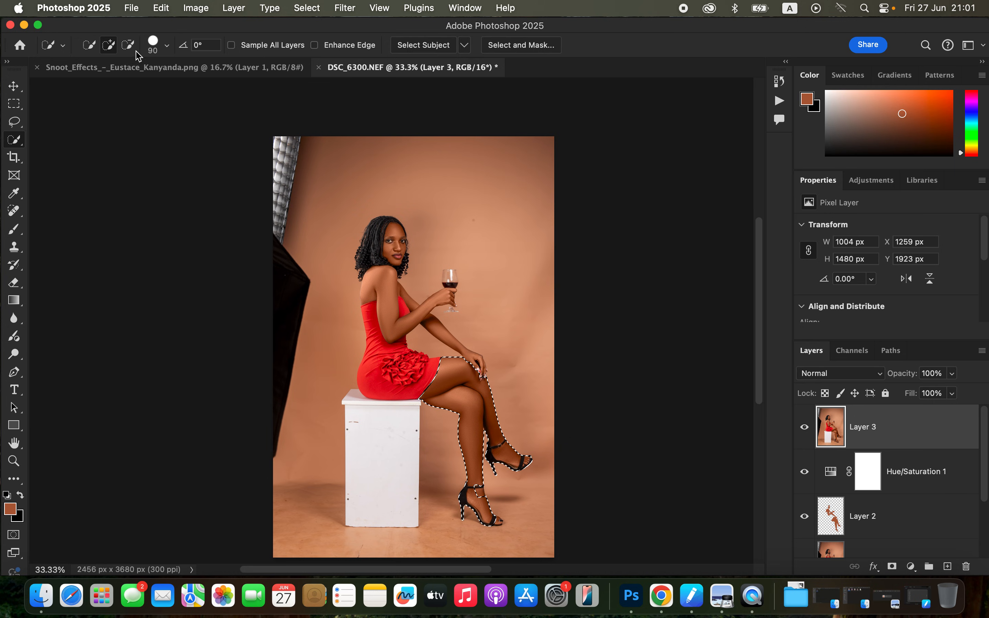
# Add a Brightness/Contrast adjustment layer masked to the legs, with brightness 15 and contrast -2.
pyautogui.click(911, 569)
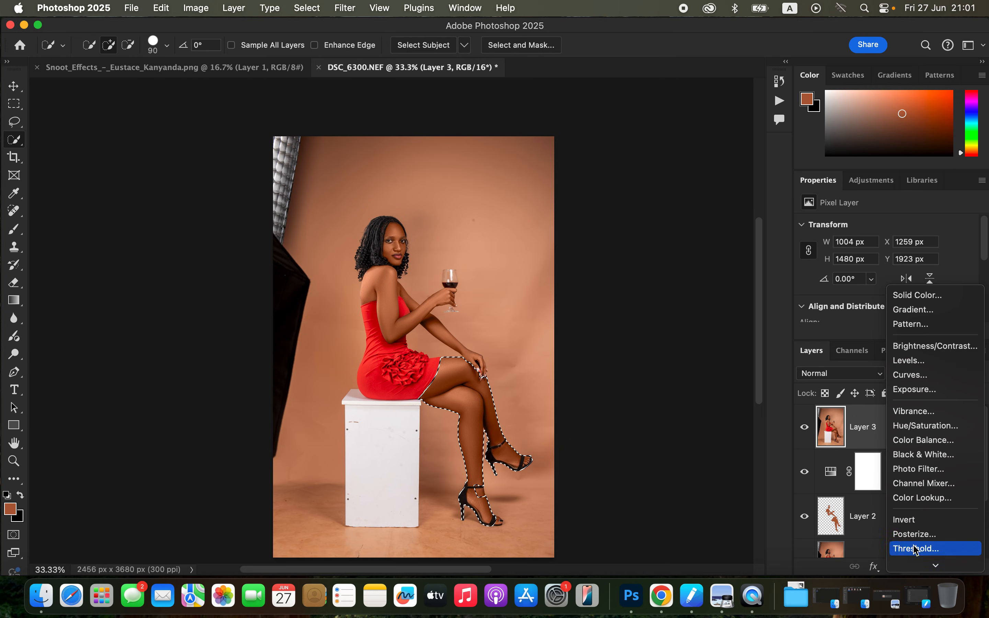
pyautogui.click(915, 345)
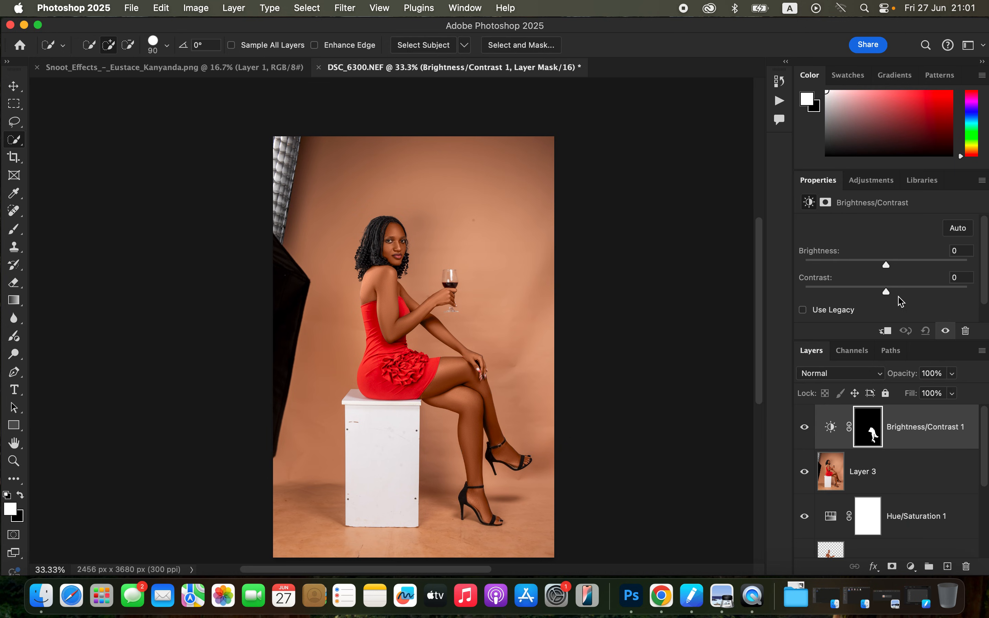
pyautogui.moveTo(890, 265)
pyautogui.mouseDown()
pyautogui.moveTo(885, 293)
pyautogui.moveTo(895, 268)
pyautogui.mouseUp()
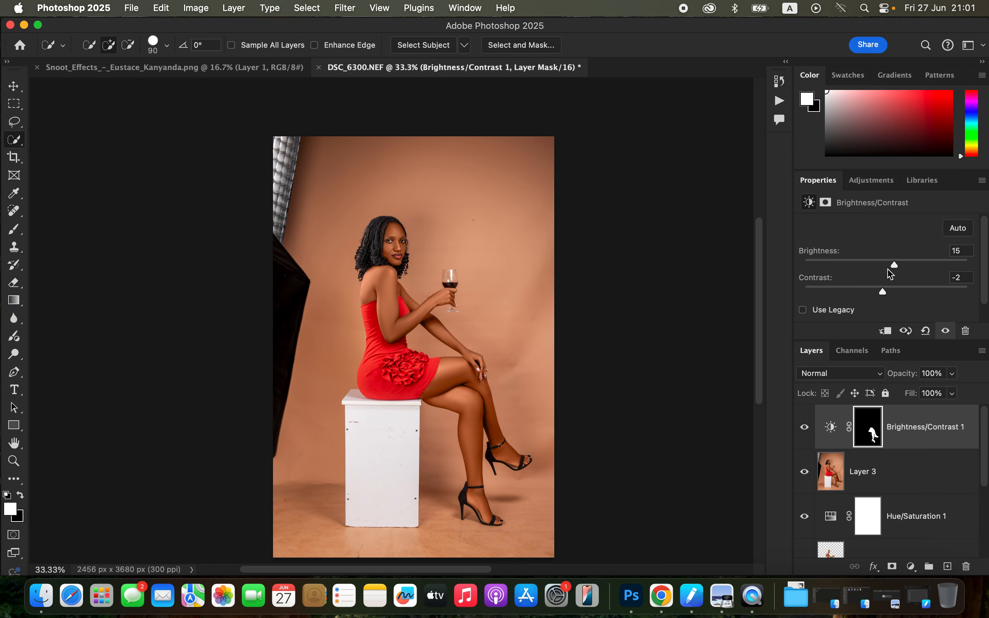
# Select the woman's face and hair on Layer 3 with the Quick Selection tool.
pyautogui.click(897, 474)
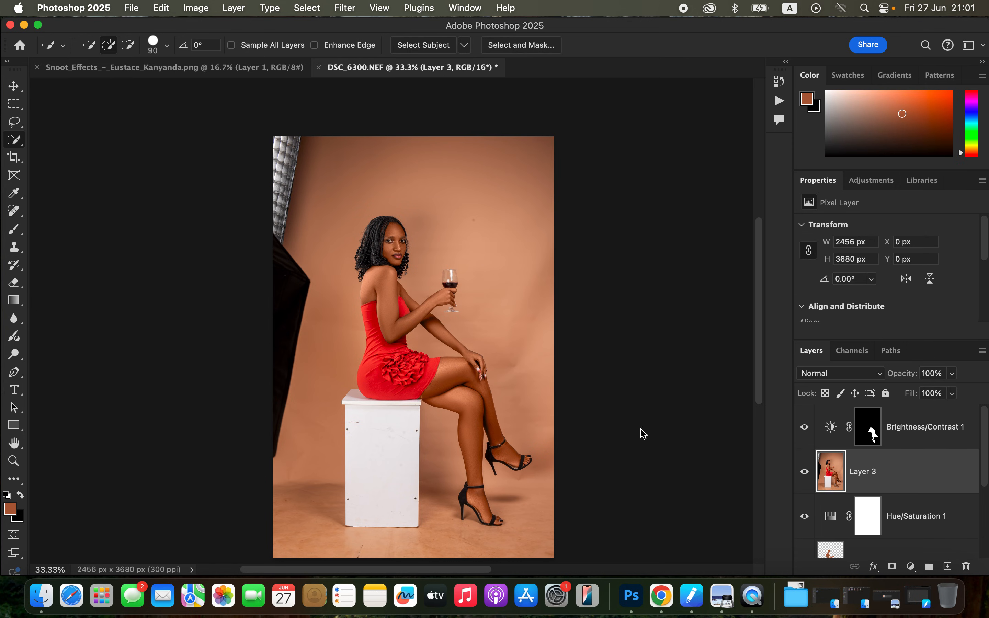
pyautogui.press('super+equal')
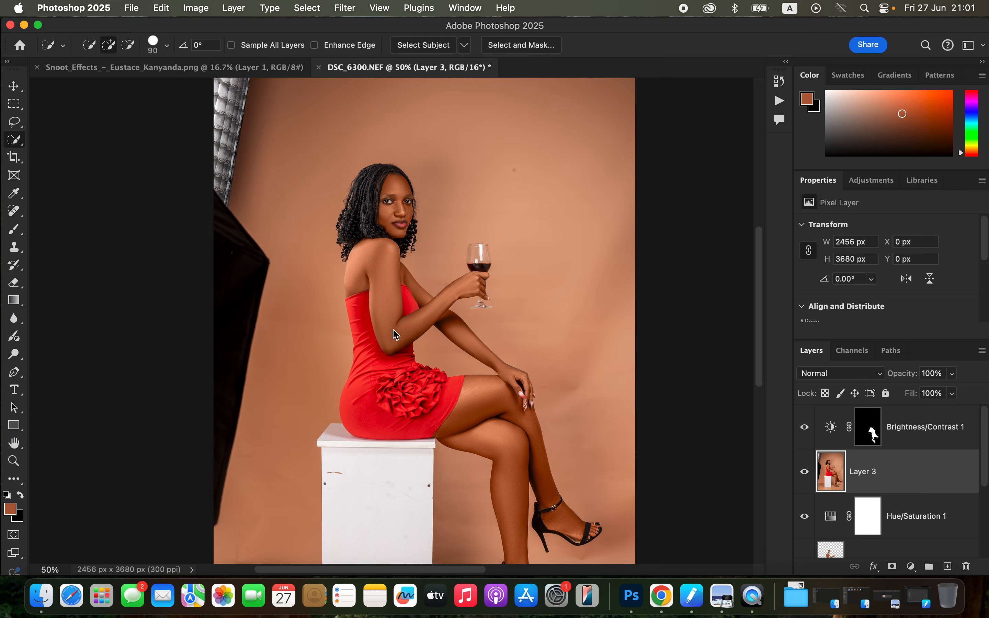
pyautogui.moveTo(392, 197)
pyautogui.mouseDown()
pyautogui.moveTo(392, 207)
pyautogui.moveTo(393, 182)
pyautogui.moveTo(390, 207)
pyautogui.moveTo(374, 212)
pyautogui.moveTo(382, 180)
pyautogui.mouseUp()
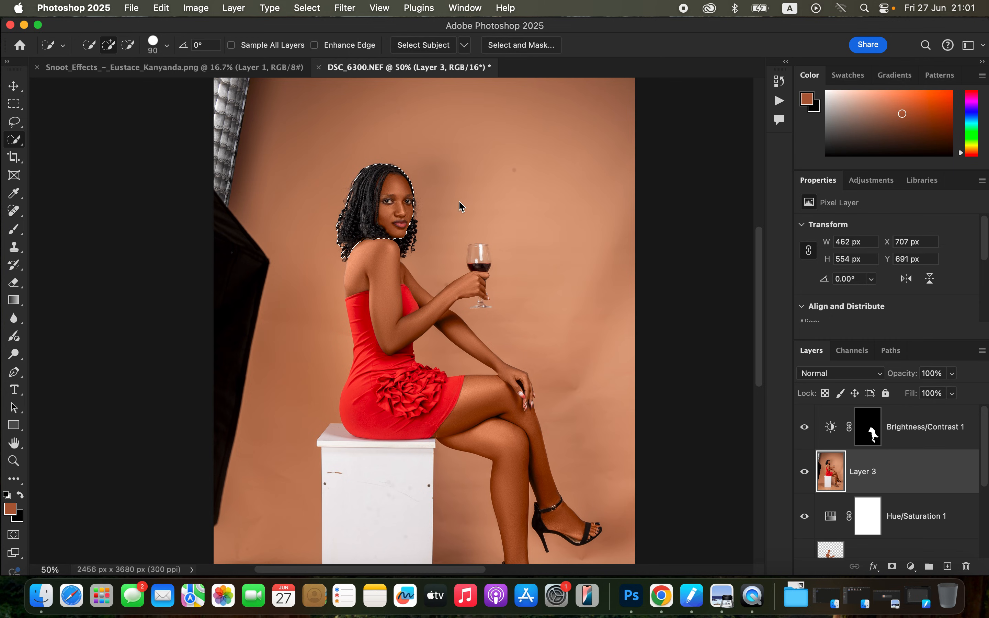
# Add a Brightness/Contrast adjustment layer masked to the head, with brightness 14 and contrast -4.
pyautogui.click(910, 567)
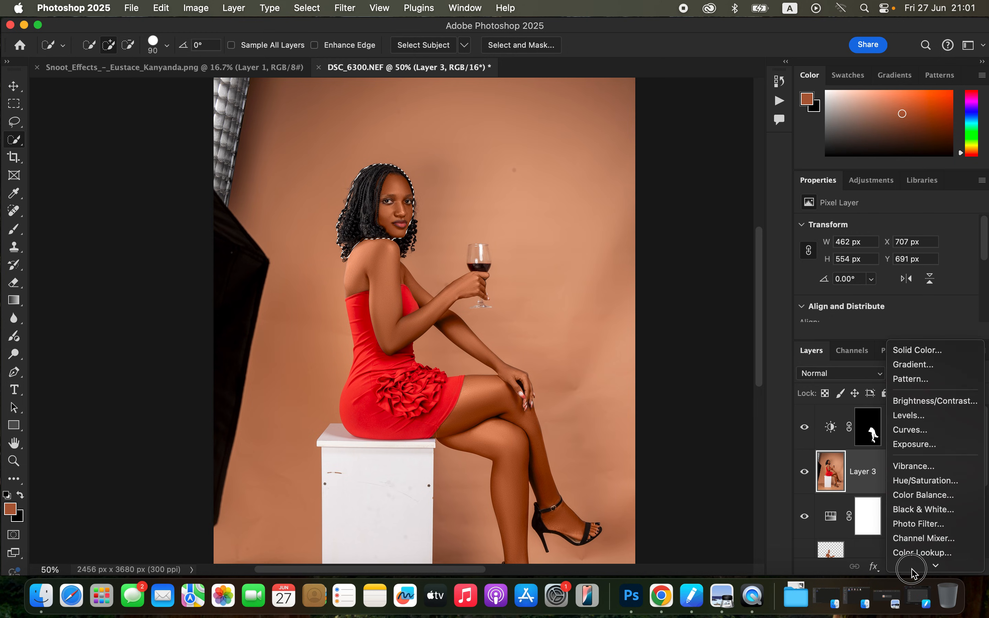
pyautogui.click(933, 359)
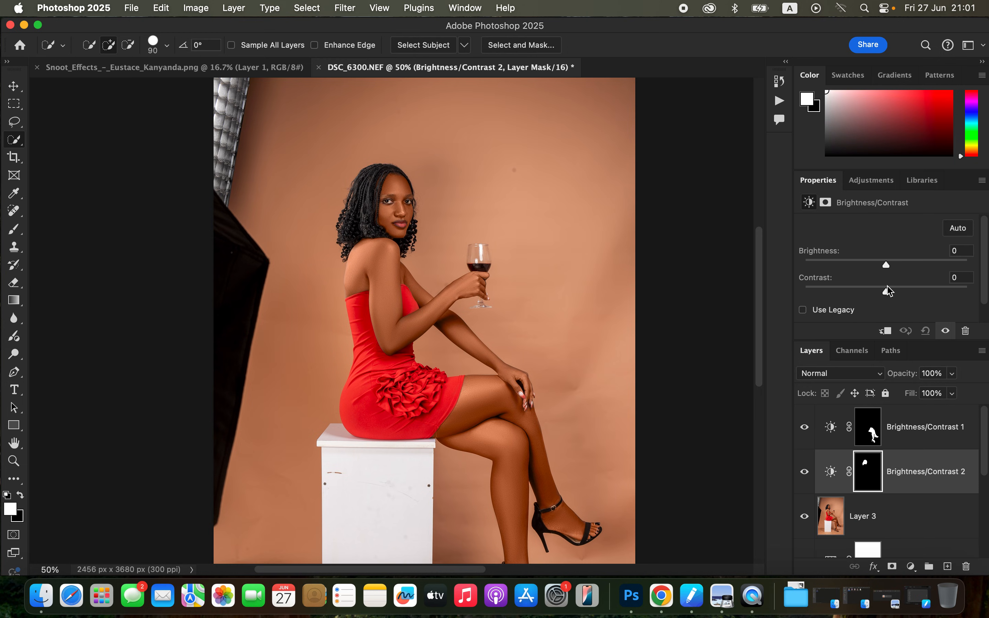
pyautogui.moveTo(884, 293); pyautogui.dragTo(880, 291)
pyautogui.moveTo(887, 264); pyautogui.dragTo(894, 270)
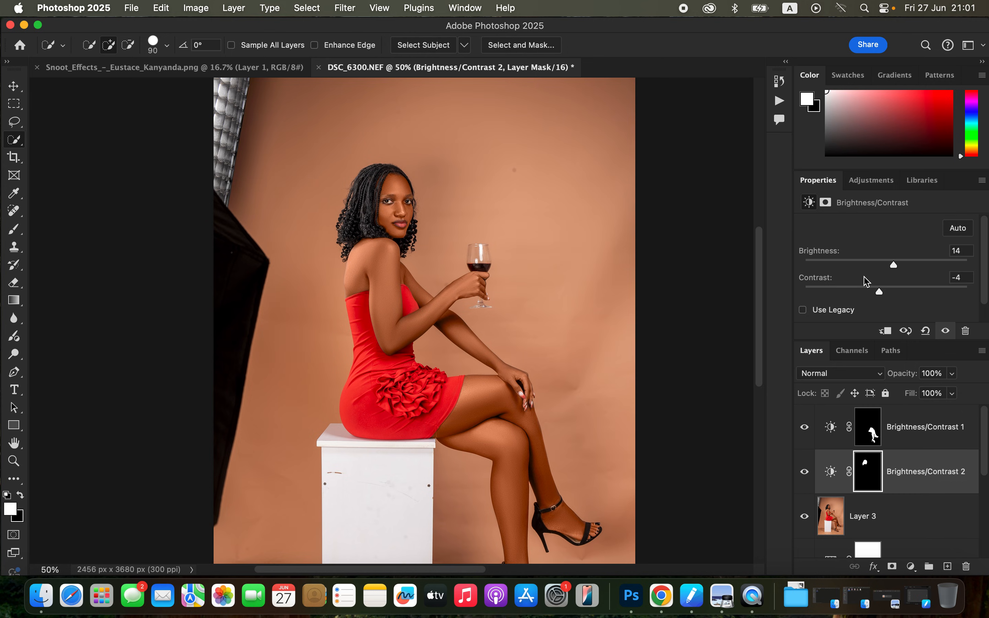
pyautogui.press('super+minus')
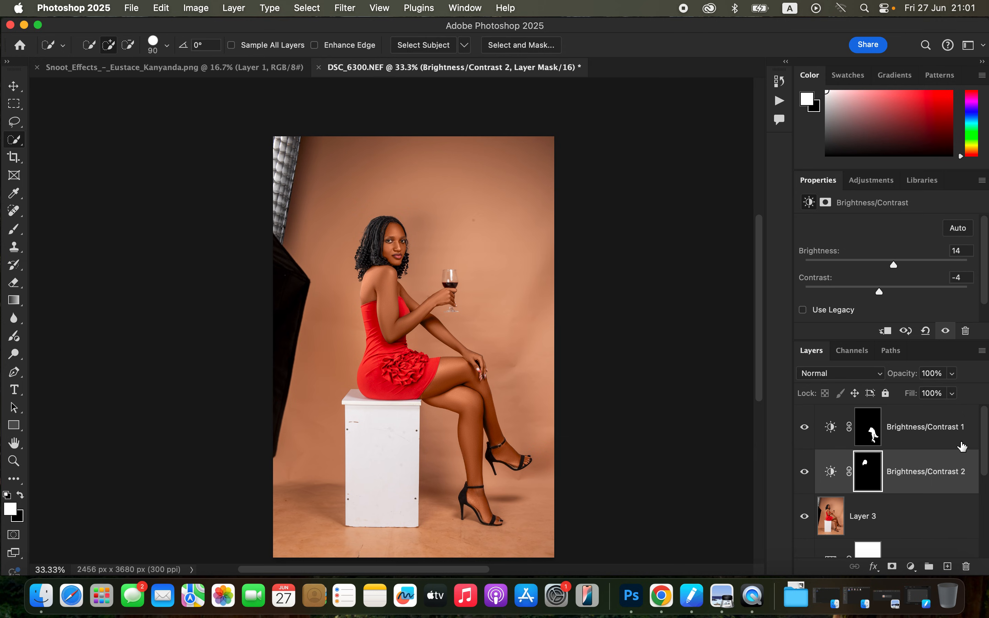
# Reduce the opacity of the Color-blend skin layer, Layer 2, to 92%.
pyautogui.moveTo(985, 448); pyautogui.dragTo(979, 517)
pyautogui.click(935, 475)
pyautogui.click(951, 373)
pyautogui.moveTo(950, 390); pyautogui.dragTo(949, 390)
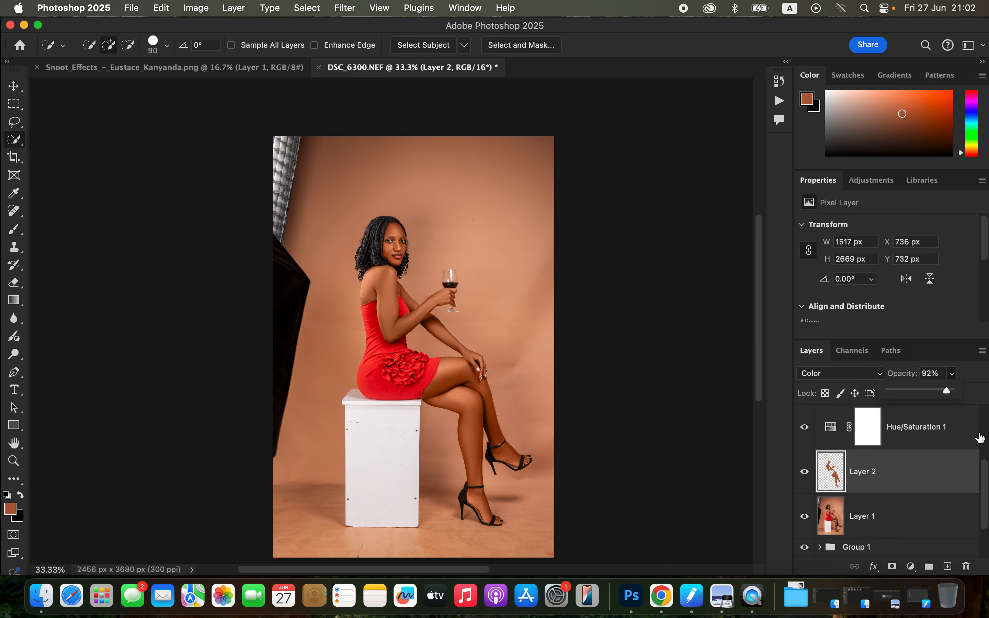
# Add a Hue/Saturation adjustment layer above Brightness/Contrast 1, set its saturation to -78 and invert its mask.
pyautogui.click(985, 487)
pyautogui.moveTo(984, 487); pyautogui.dragTo(985, 423)
pyautogui.click(964, 429)
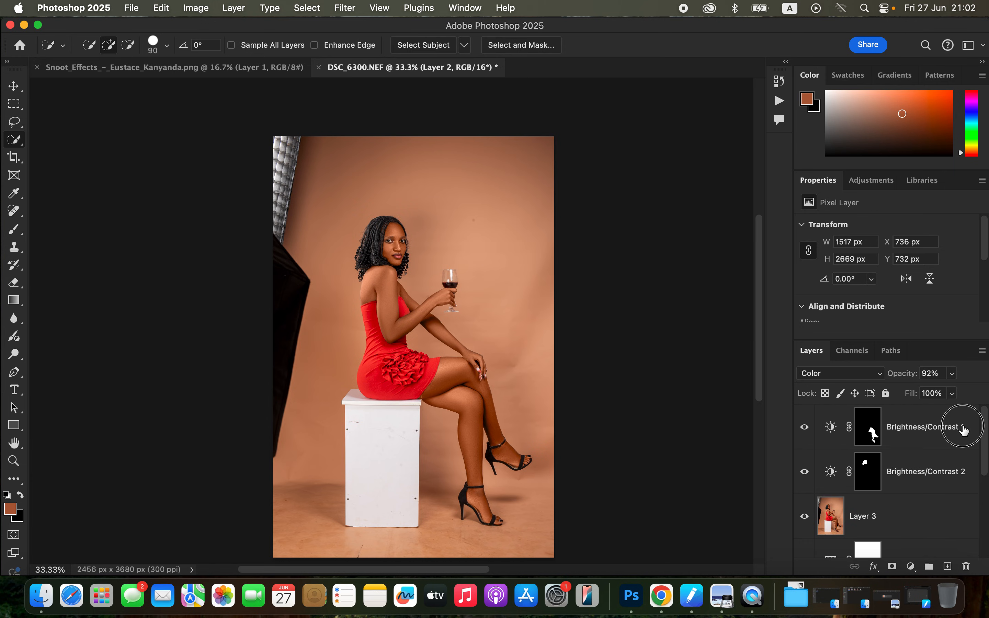
pyautogui.click(913, 568)
pyautogui.click(900, 437)
pyautogui.moveTo(885, 307); pyautogui.dragTo(820, 305)
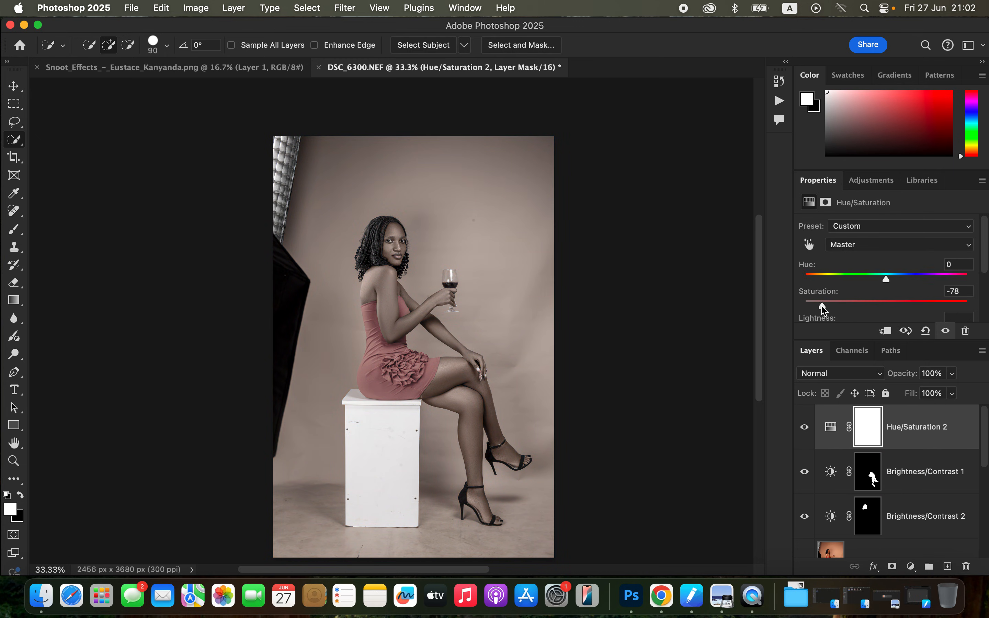
pyautogui.press('super+i')
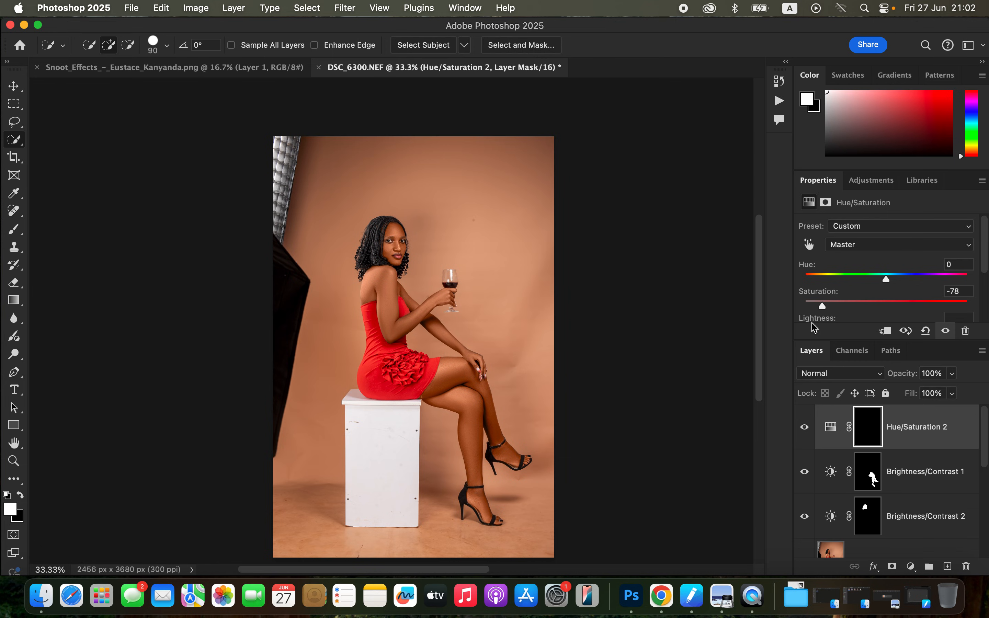
# Paint white with the 9 px brush on the Hue/Saturation 2 mask over the eye whites to desaturate them.
pyautogui.click(14, 229)
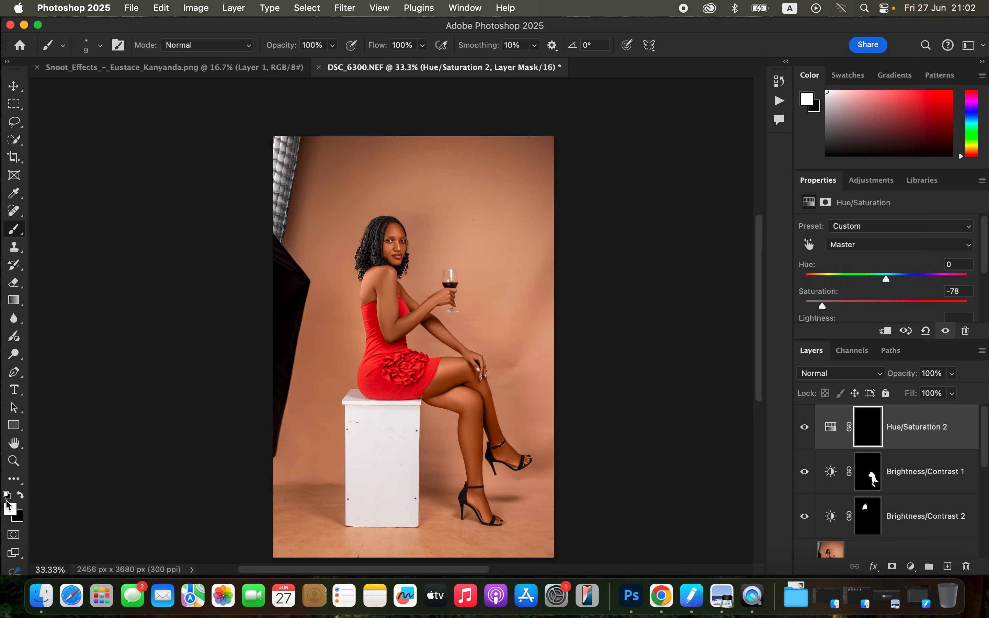
pyautogui.press('super+1')
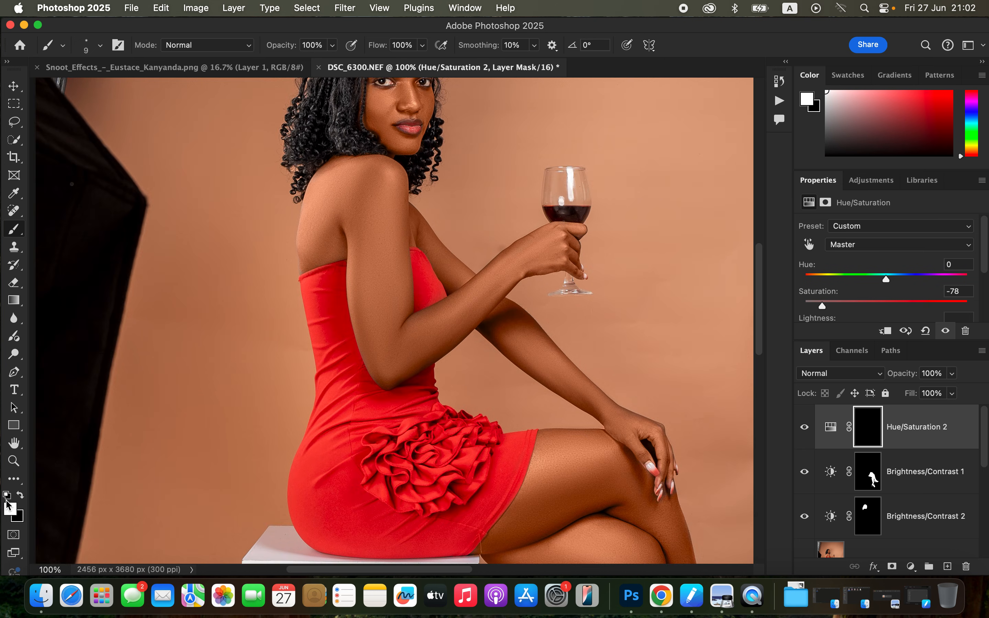
pyautogui.moveTo(476, 263); pyautogui.dragTo(501, 390)
pyautogui.press('super+plus')
pyautogui.press('super+plus')
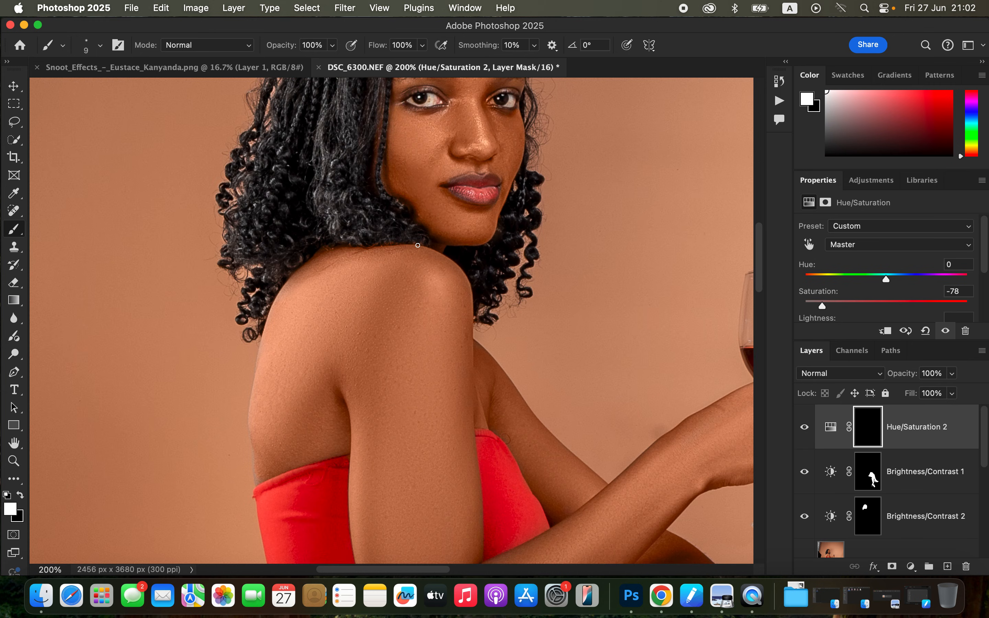
pyautogui.moveTo(487, 243); pyautogui.dragTo(499, 331)
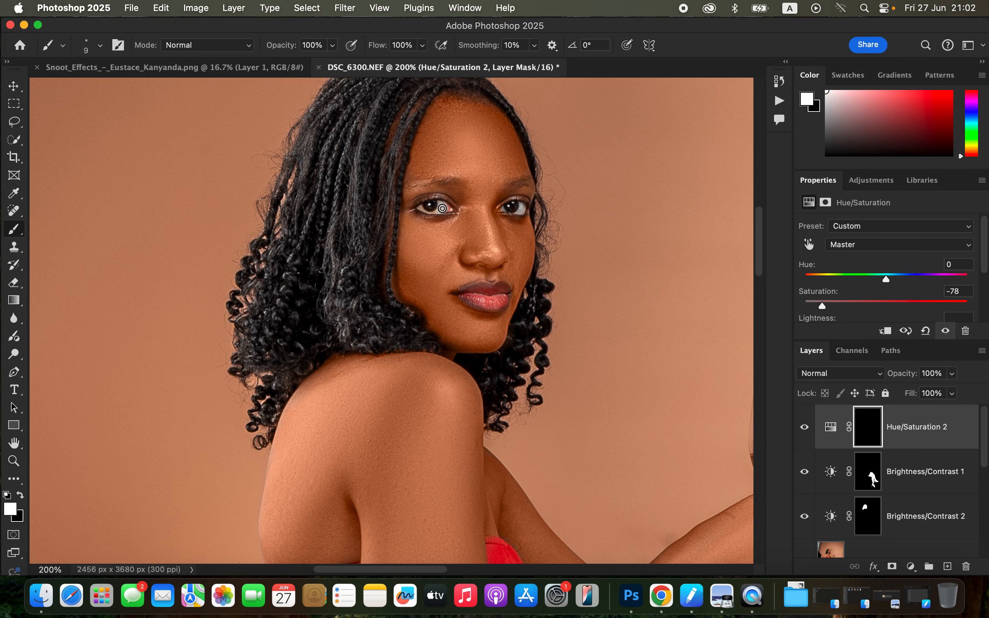
pyautogui.moveTo(441, 210); pyautogui.dragTo(425, 210)
pyautogui.press('super+minus')
pyautogui.press('super+minus')
pyautogui.press('super+minus')
pyautogui.press('super+minus')
pyautogui.press('super+minus')
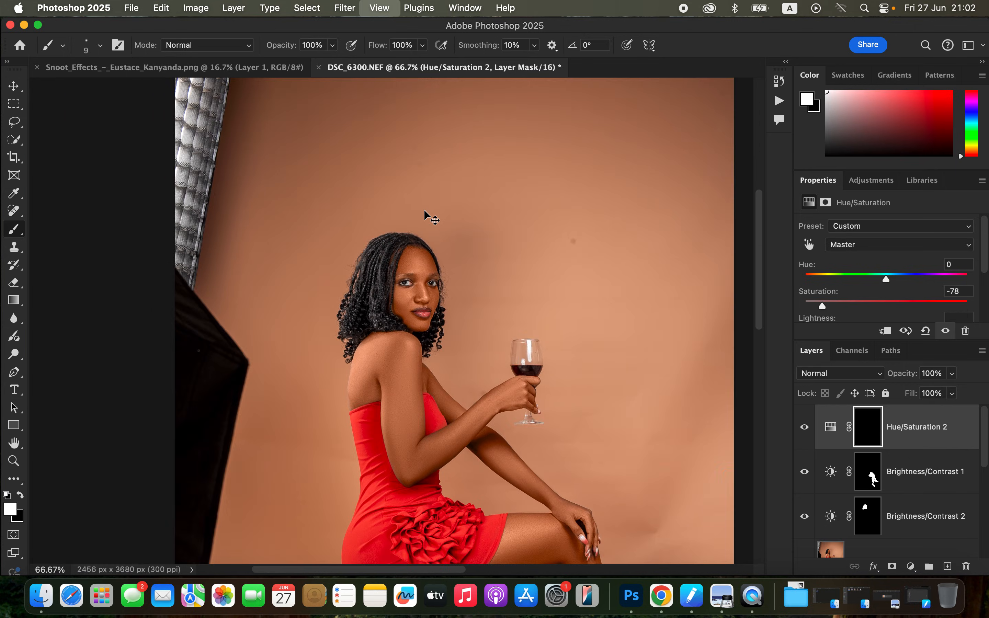
pyautogui.press('super+plus')
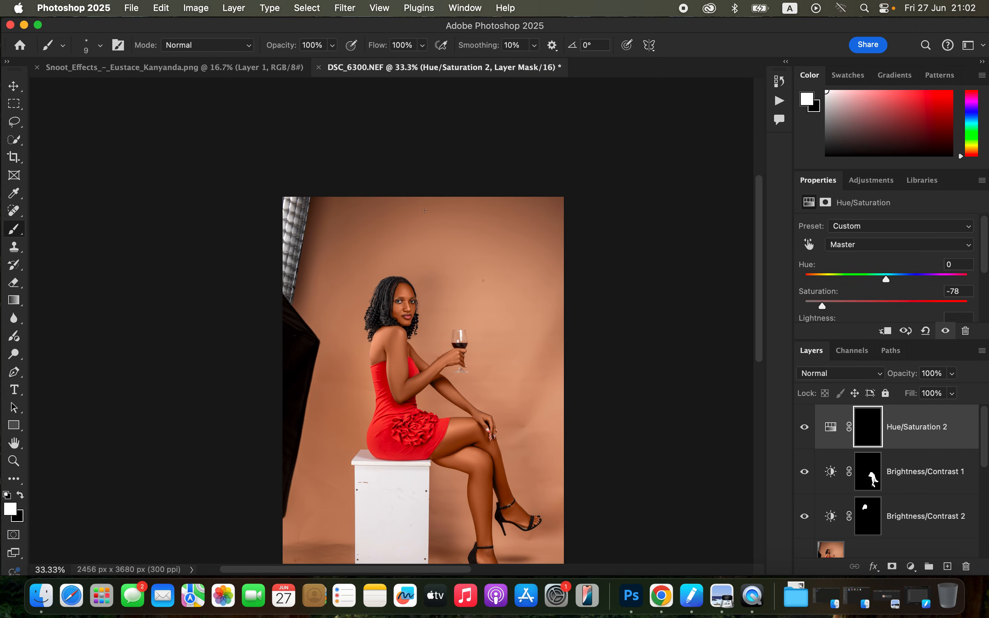
pyautogui.scroll(-3, 570, 417)
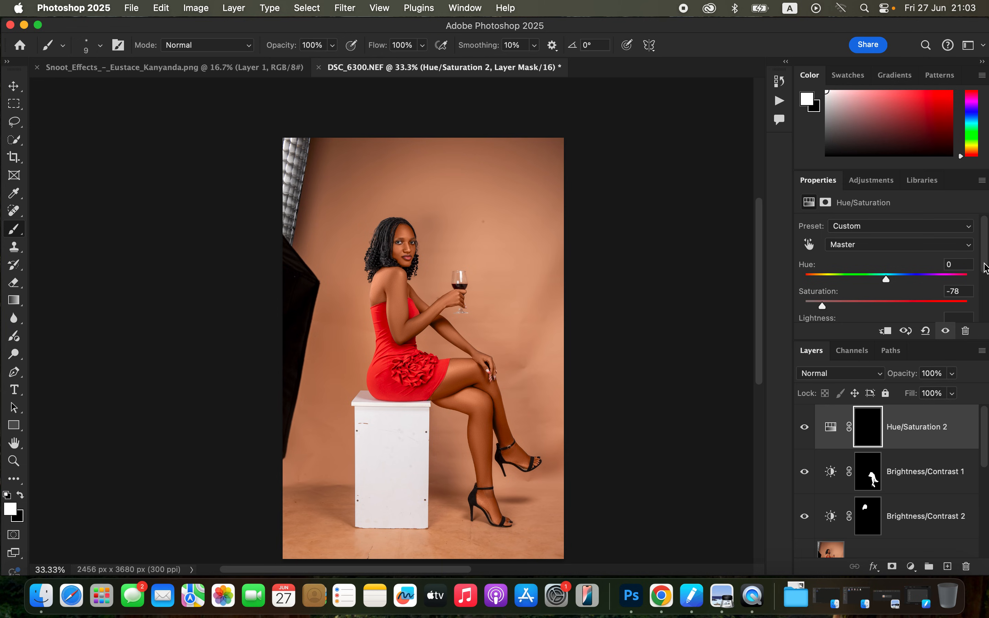
# Set the hue of the Reds in the Hue/Saturation 1 adjustment layer to 0.
pyautogui.moveTo(986, 266); pyautogui.dragTo(988, 329)
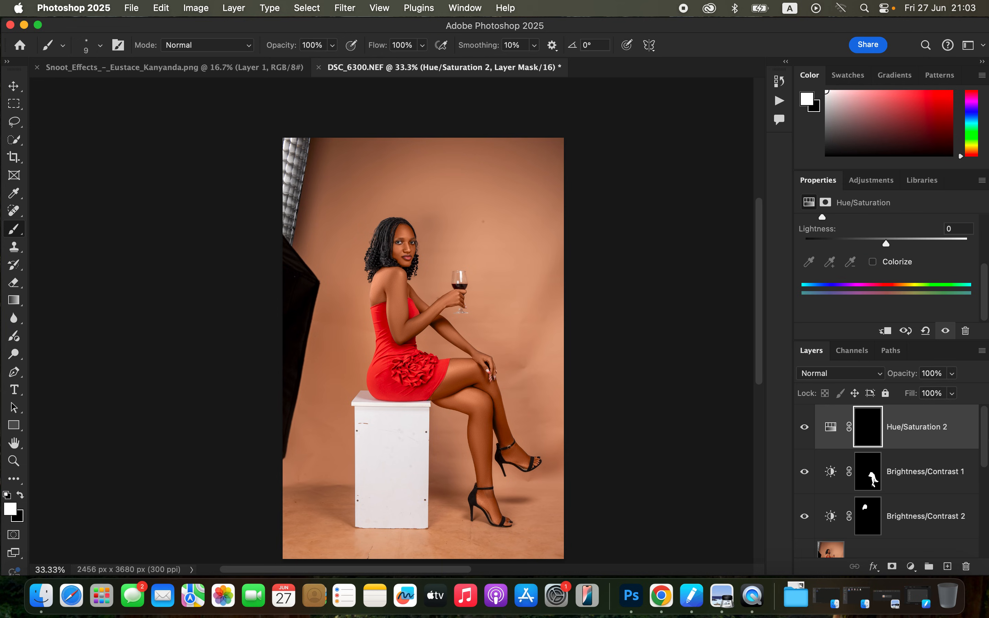
pyautogui.moveTo(983, 446); pyautogui.dragTo(984, 482)
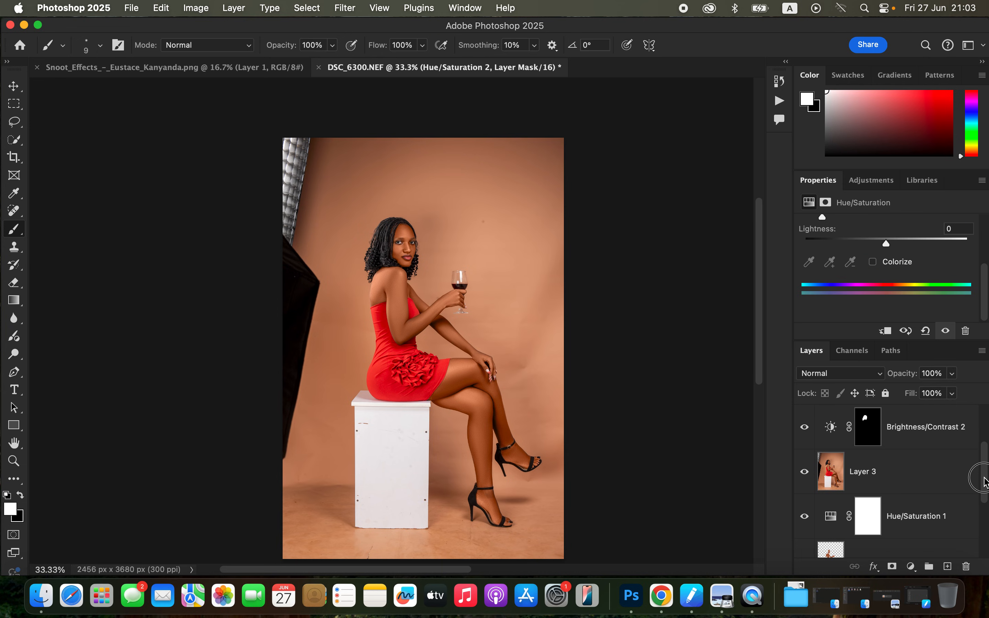
pyautogui.click(830, 520)
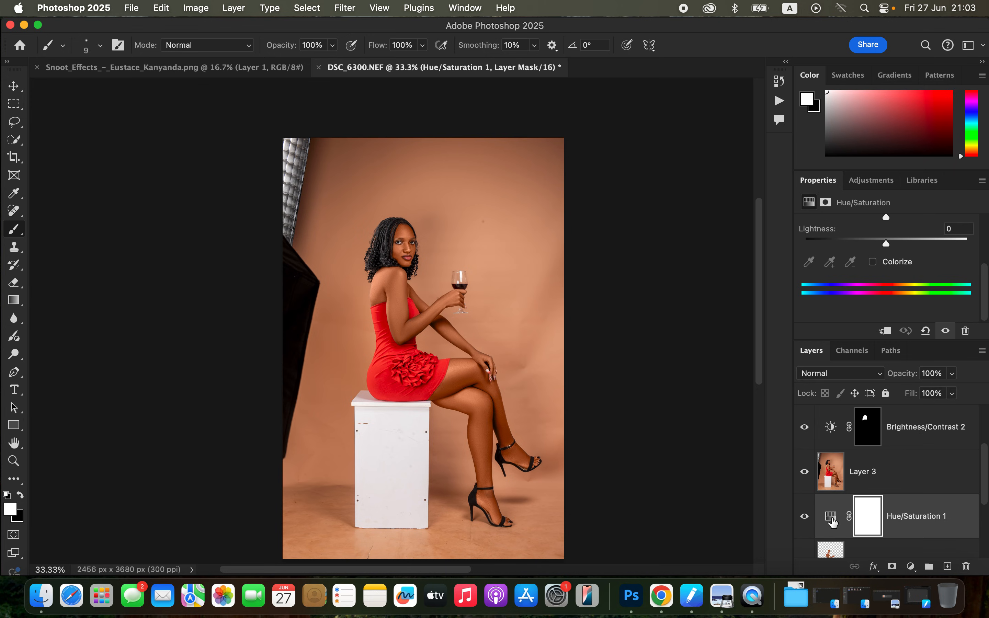
pyautogui.click(832, 520)
pyautogui.moveTo(985, 303); pyautogui.dragTo(985, 245)
pyautogui.click(924, 241)
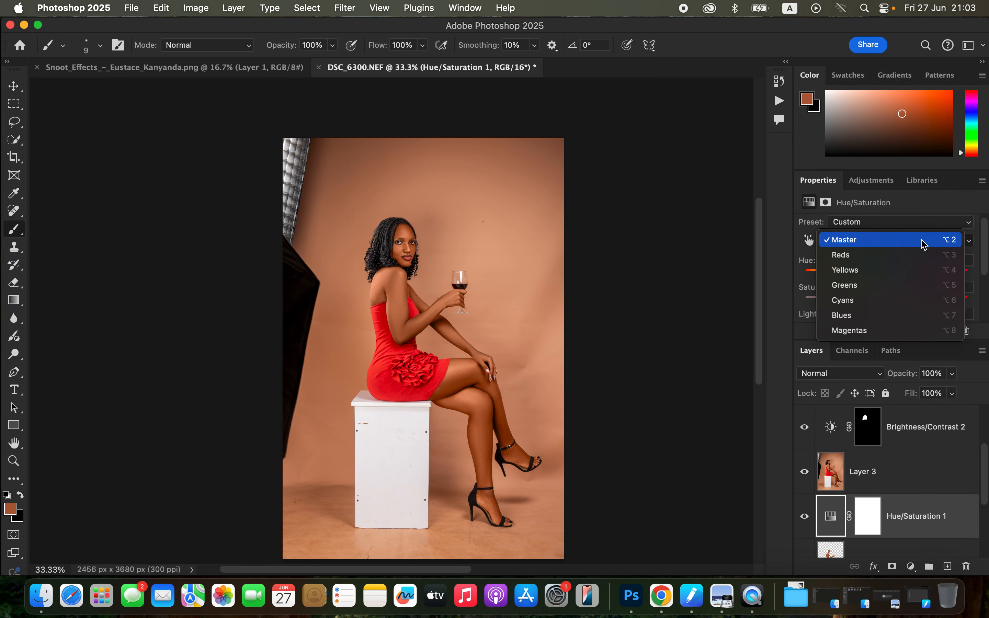
pyautogui.click(914, 258)
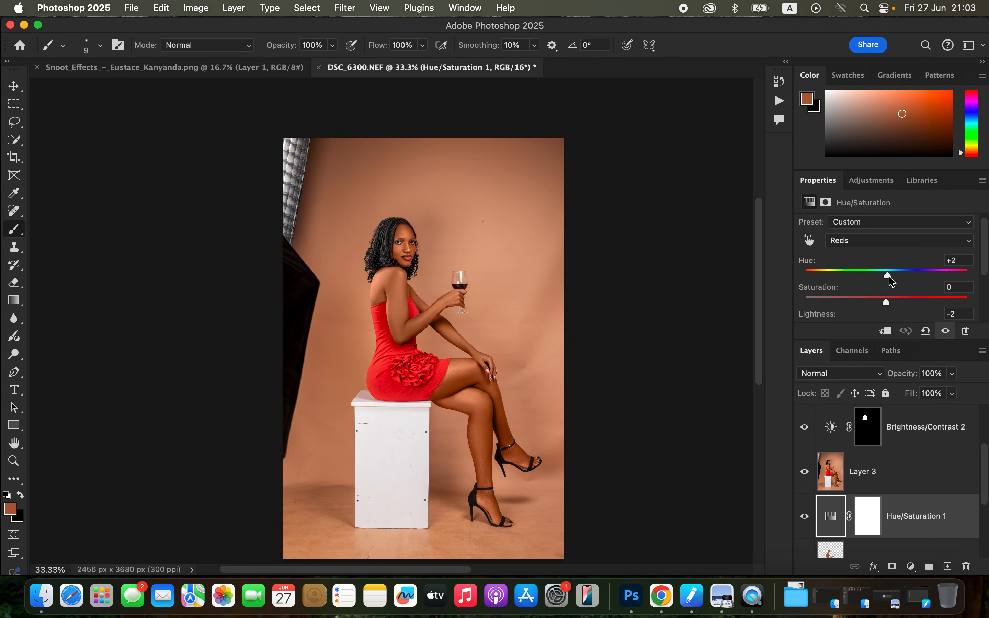
pyautogui.moveTo(890, 279)
pyautogui.mouseDown()
pyautogui.moveTo(834, 287)
pyautogui.moveTo(888, 276)
pyautogui.mouseUp()
pyautogui.scroll(3, 956, 470)
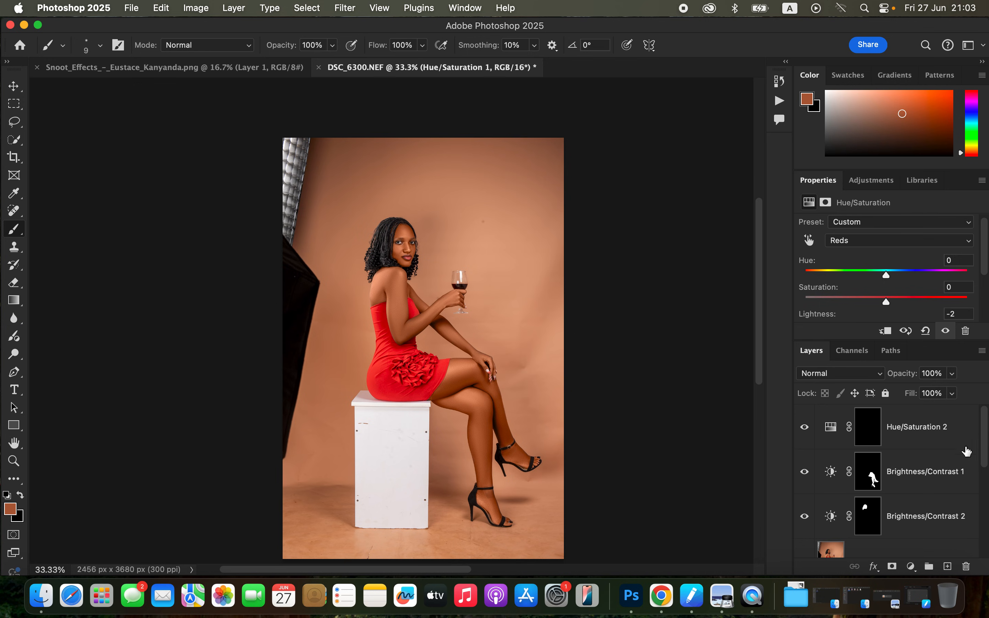
# Add another Hue/Saturation adjustment layer above Hue/Saturation 2 and target its Reds.
pyautogui.click(958, 427)
pyautogui.click(911, 567)
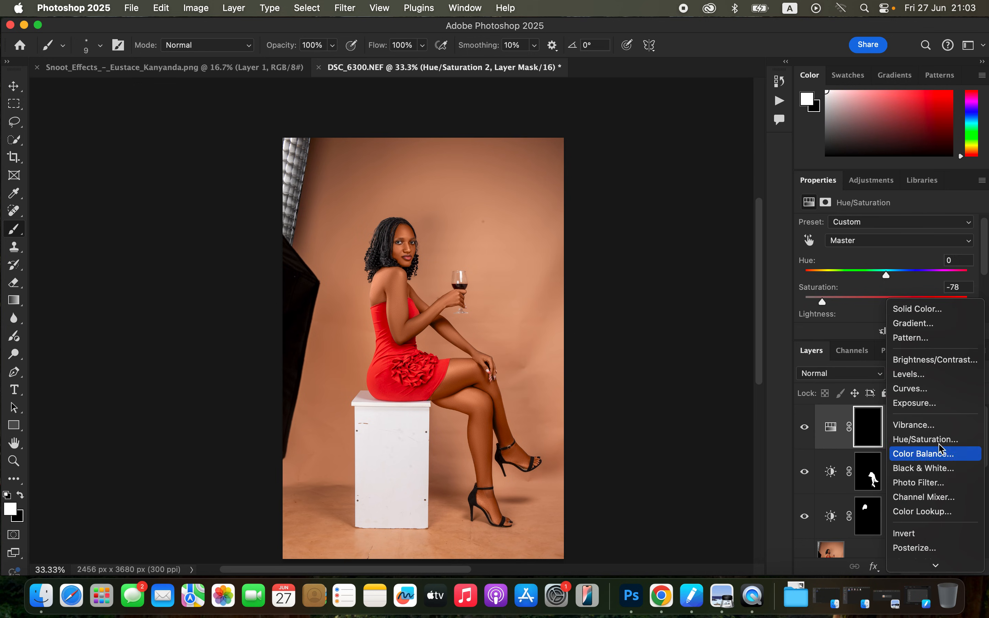
pyautogui.click(942, 439)
pyautogui.click(881, 240)
pyautogui.click(881, 255)
pyautogui.moveTo(887, 277); pyautogui.dragTo(888, 279)
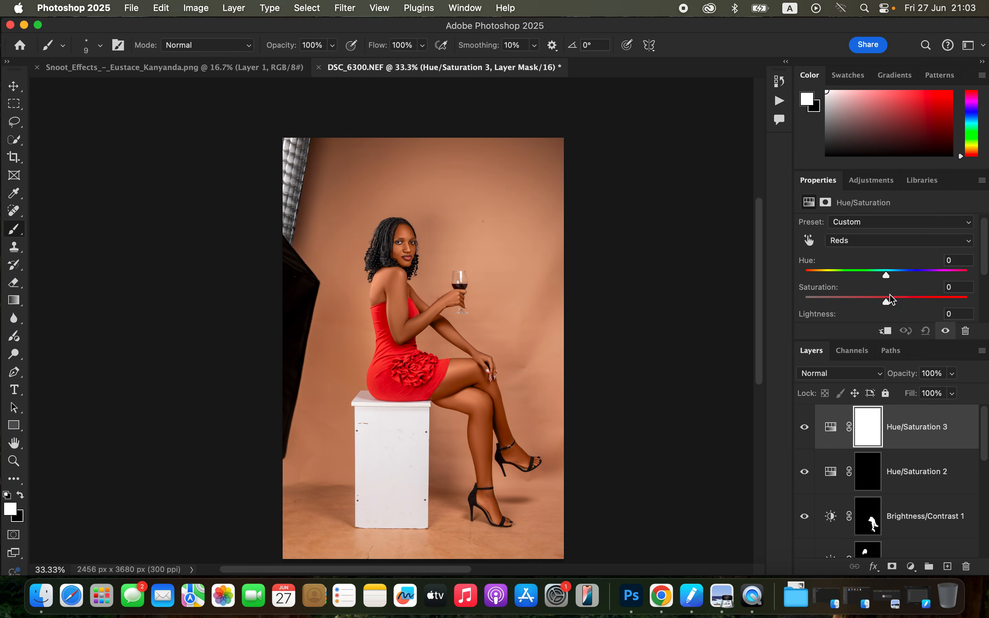
# Set the lightness of the Reds in the topmost Hue/Saturation layer to -7.
pyautogui.click(899, 242)
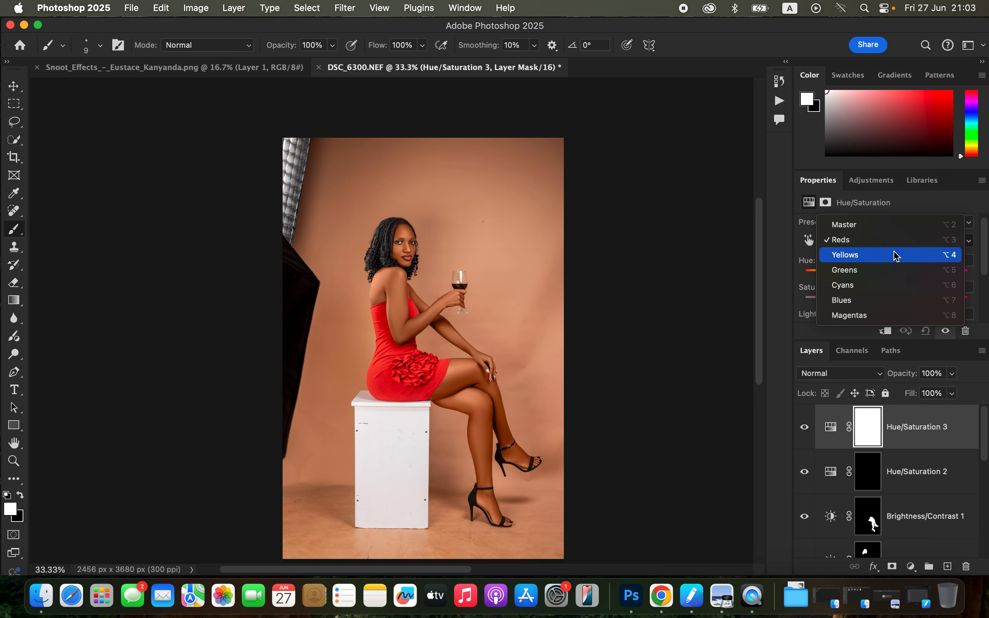
pyautogui.click(897, 241)
pyautogui.moveTo(984, 278); pyautogui.dragTo(984, 286)
pyautogui.moveTo(886, 303); pyautogui.dragTo(881, 302)
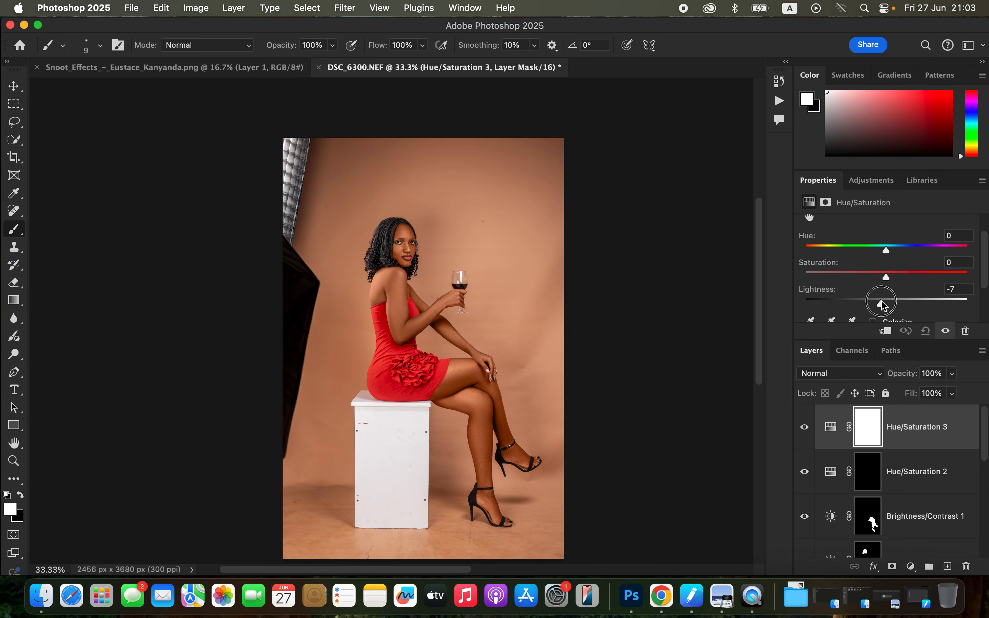
# Add a Curves adjustment layer on top of the stack and set its white point input to 190.
pyautogui.moveTo(881, 304); pyautogui.dragTo(885, 307)
pyautogui.click(910, 567)
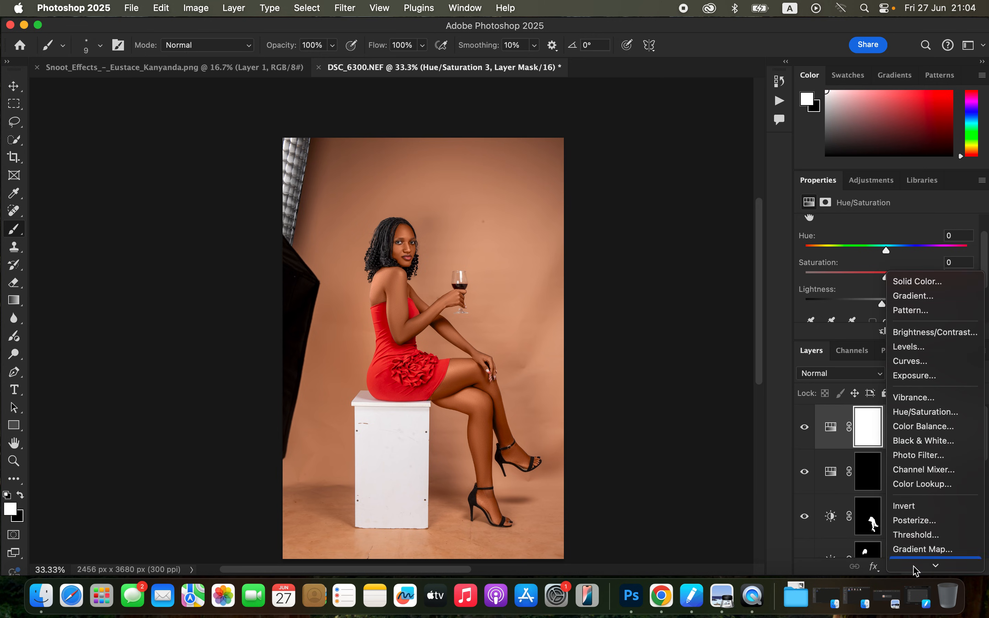
pyautogui.click(934, 364)
pyautogui.scroll(-2, 983, 285)
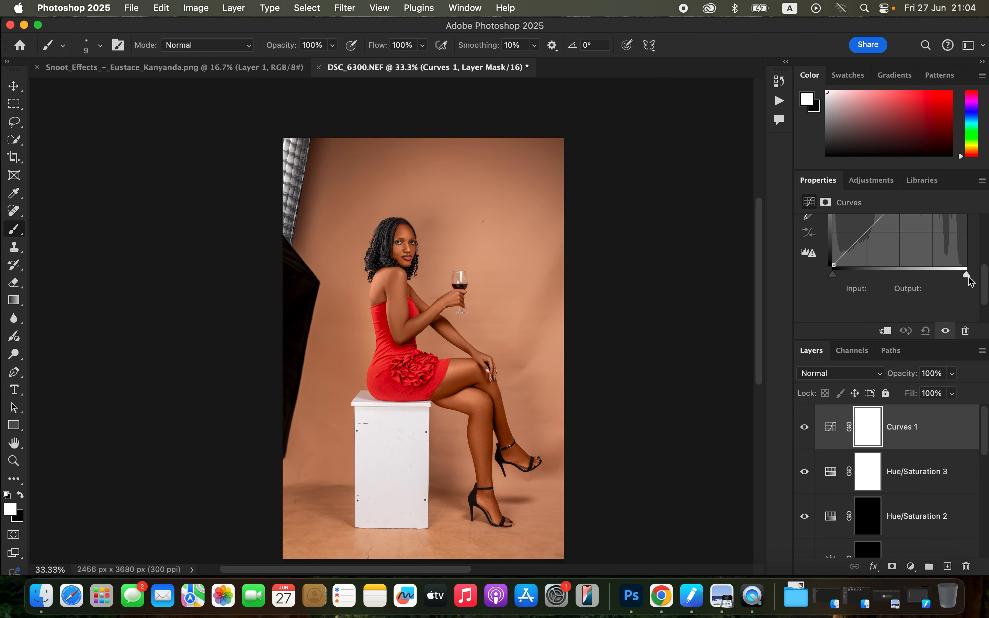
pyautogui.moveTo(967, 277); pyautogui.dragTo(932, 277)
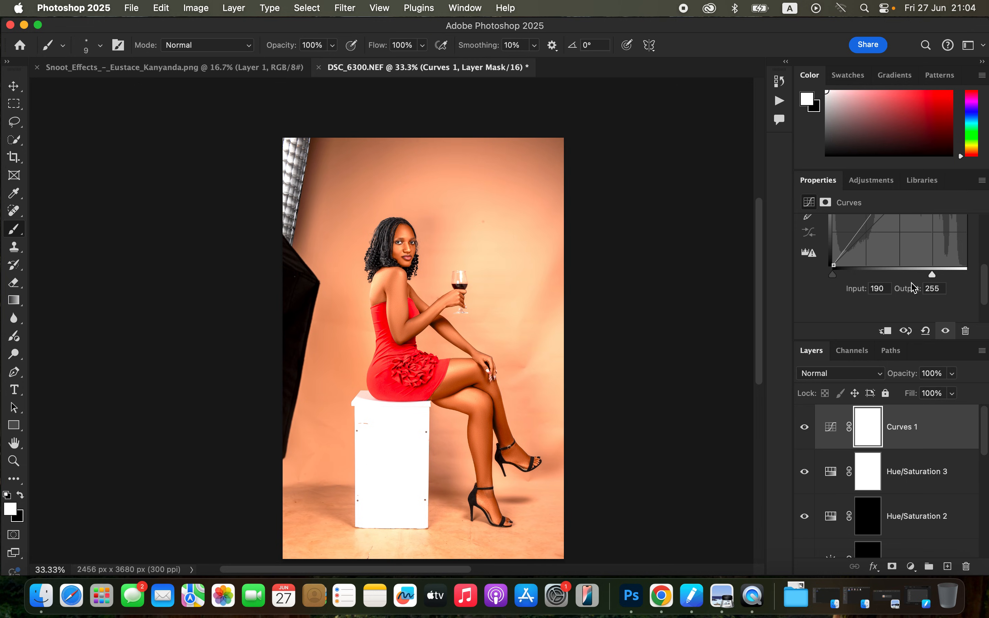
# In the Curves layer's blending options, raise the black limit of the Underlying Layer for Blend If Gray to protect the darker tones.
pyautogui.rightClick(956, 434)
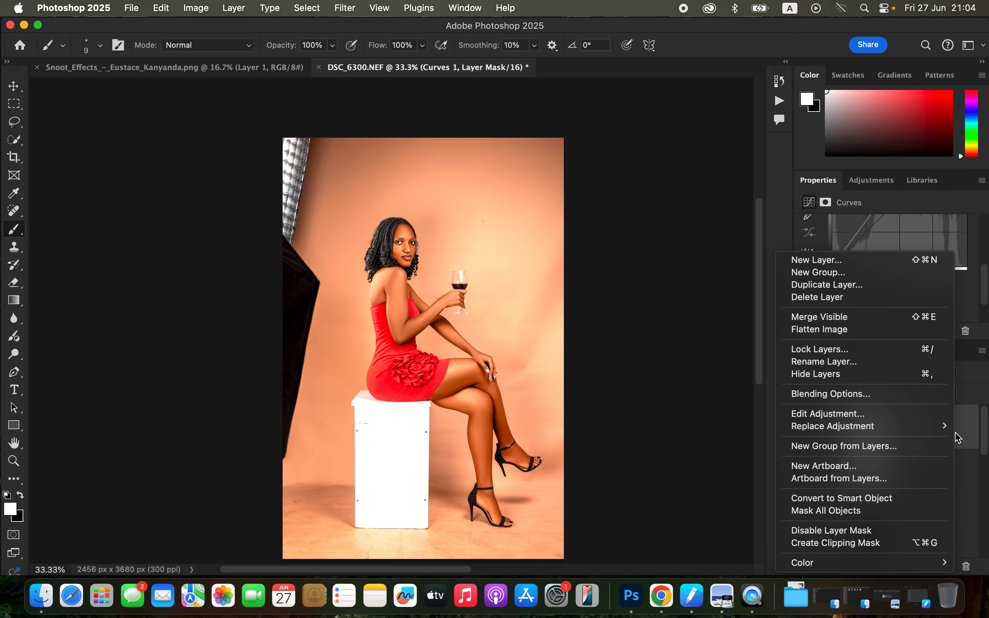
pyautogui.click(840, 395)
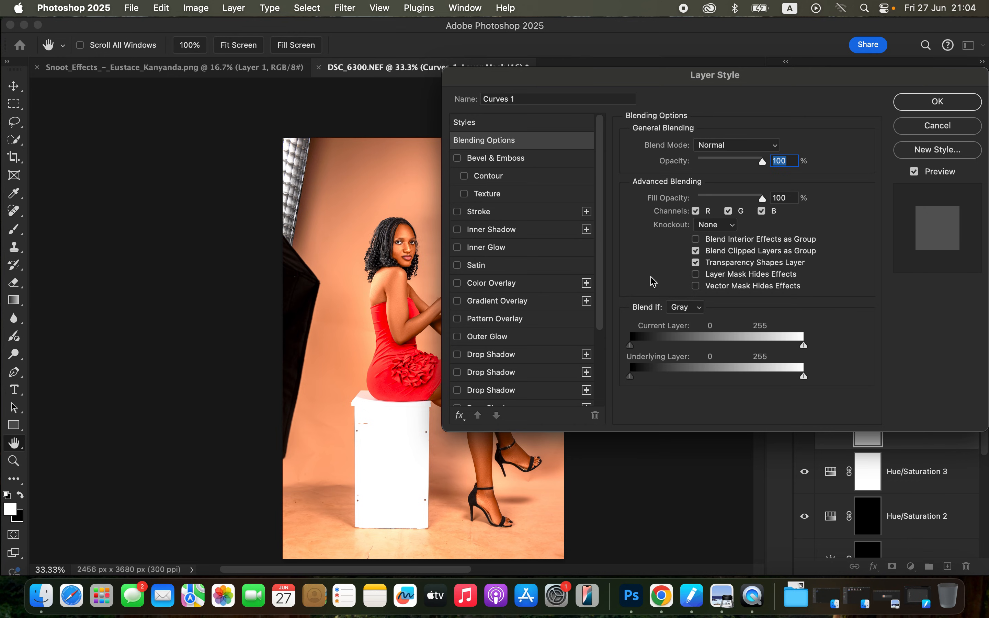
pyautogui.click(694, 307)
pyautogui.click(695, 307)
pyautogui.moveTo(636, 381); pyautogui.dragTo(722, 380)
pyautogui.moveTo(762, 83); pyautogui.dragTo(831, 70)
pyautogui.moveTo(784, 369); pyautogui.dragTo(791, 365)
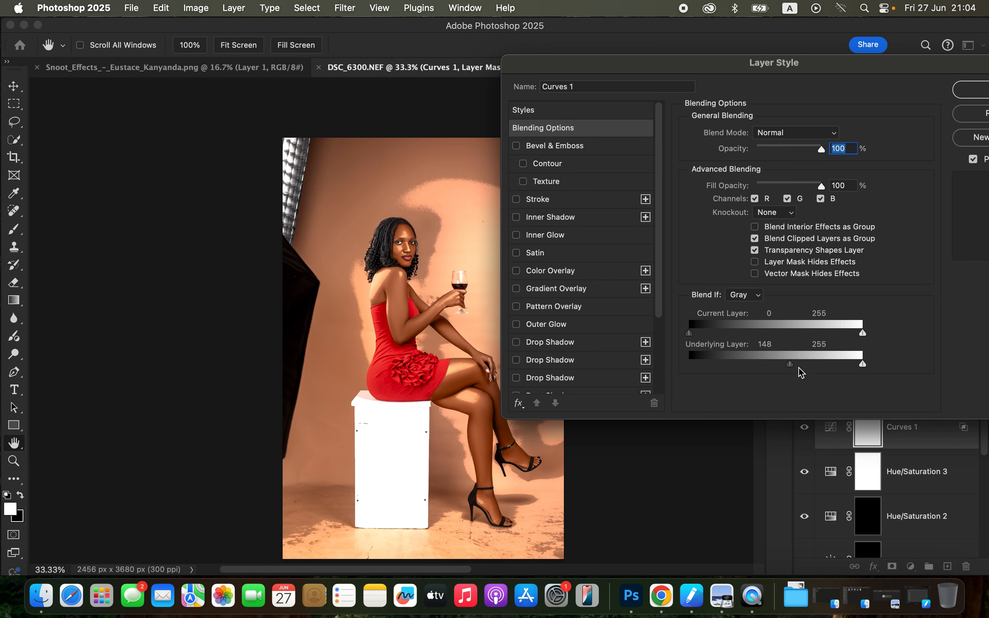
pyautogui.moveTo(791, 365); pyautogui.dragTo(822, 364)
pyautogui.click(971, 89)
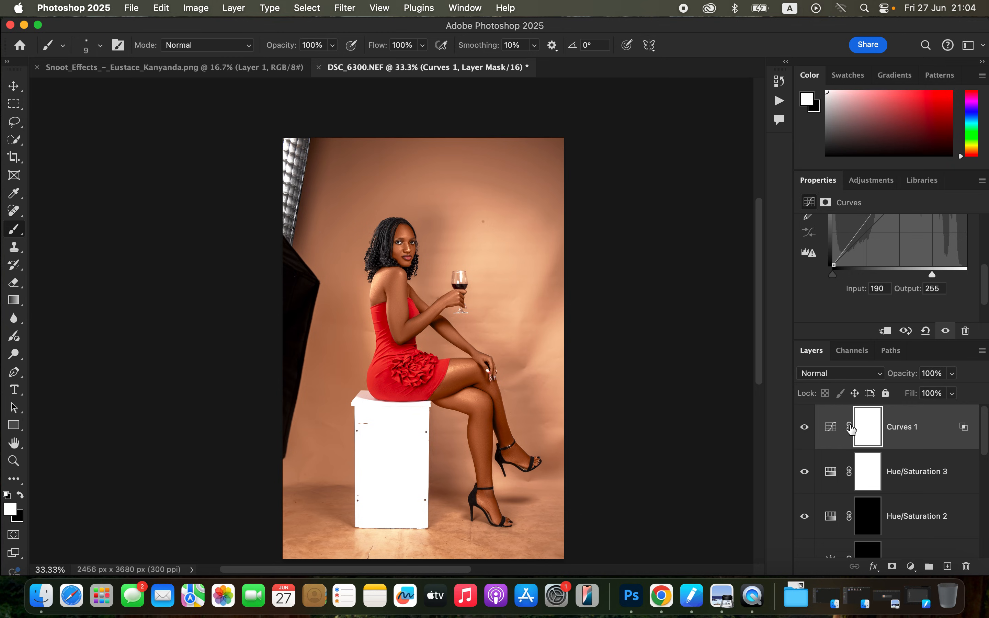
# Invert the Curves 1 mask and paint white with a 100 px brush over the highlights on the legs, arms and face.
pyautogui.press('super+i')
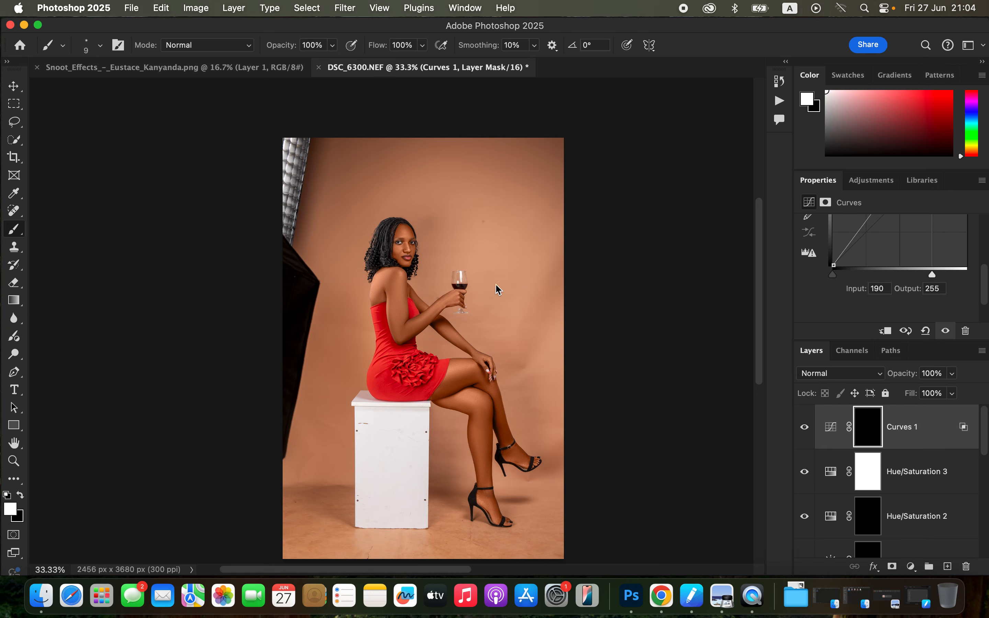
pyautogui.press(']')
pyautogui.press(']')
pyautogui.press(']')
pyautogui.press(']')
pyautogui.press(']')
pyautogui.press(']')
pyautogui.press(']')
pyautogui.press(']')
pyautogui.moveTo(463, 367); pyautogui.dragTo(474, 372)
pyautogui.moveTo(481, 447); pyautogui.dragTo(490, 503)
pyautogui.moveTo(437, 307)
pyautogui.mouseDown()
pyautogui.moveTo(452, 298)
pyautogui.moveTo(399, 273)
pyautogui.moveTo(380, 284)
pyautogui.moveTo(376, 302)
pyautogui.moveTo(400, 263)
pyautogui.moveTo(402, 228)
pyautogui.moveTo(401, 248)
pyautogui.moveTo(414, 256)
pyautogui.mouseUp()
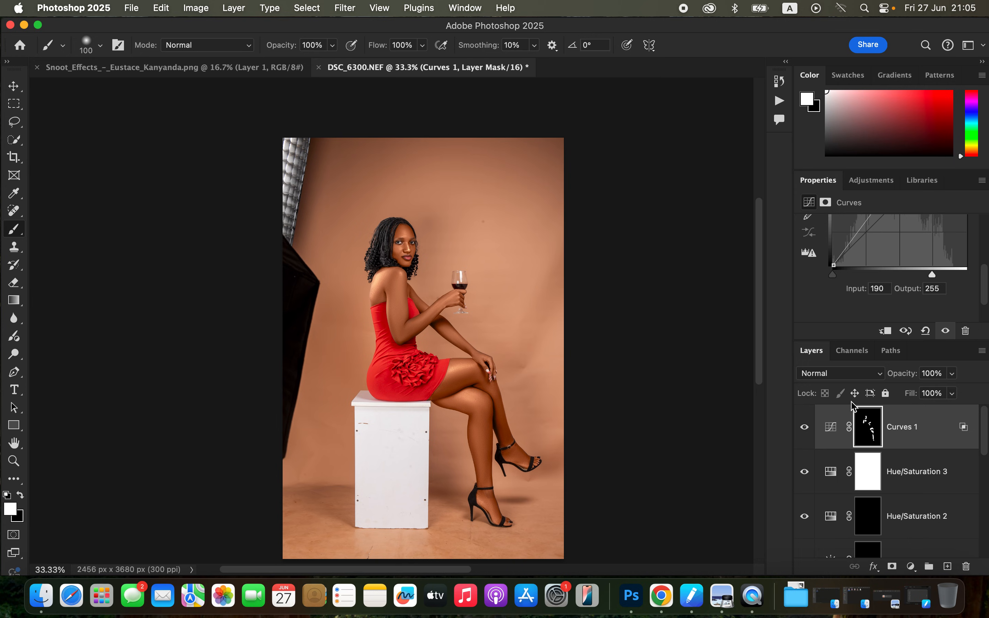
# Lower the Curves 1 layer's opacity to about 74% and stamp all visible layers into a new layer on top.
pyautogui.moveTo(952, 373); pyautogui.dragTo(927, 391)
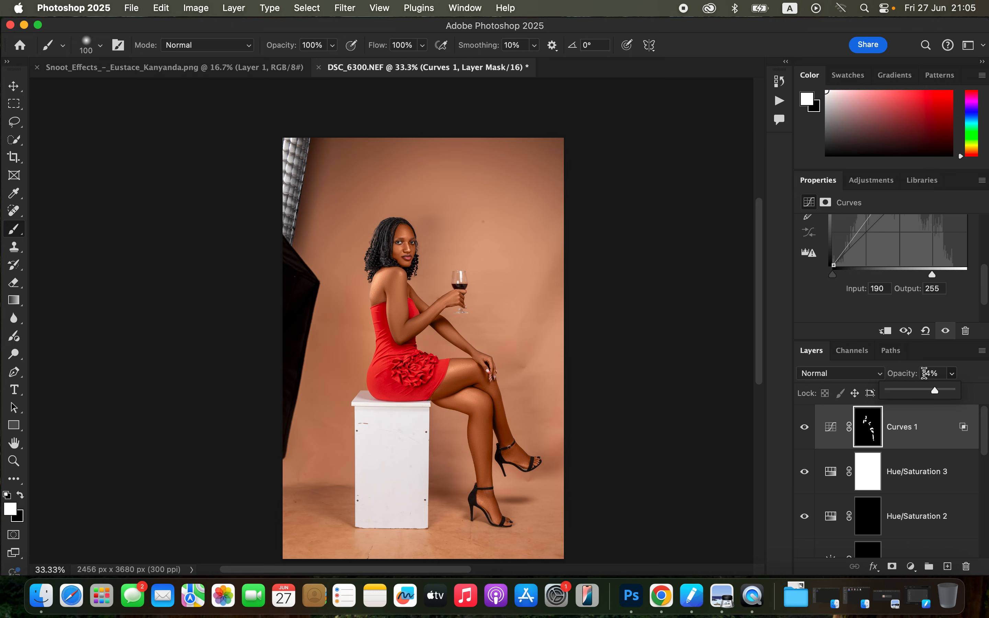
pyautogui.press('super+alt+shift+e')
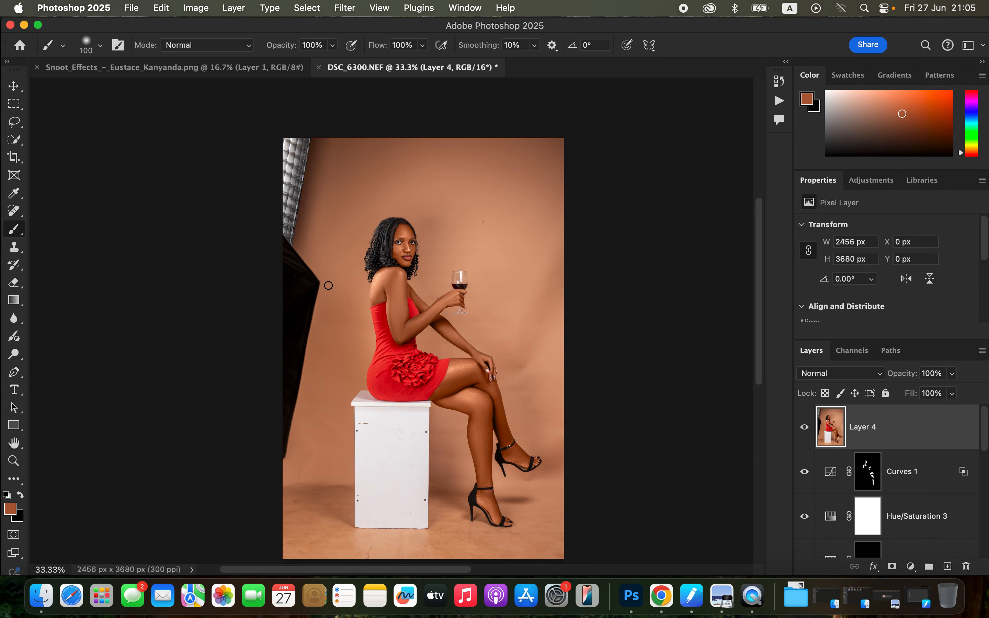
# Remove the softbox along the photo's left edge with the 600 px Content-Aware Spot Healing Brush.
pyautogui.click(13, 210)
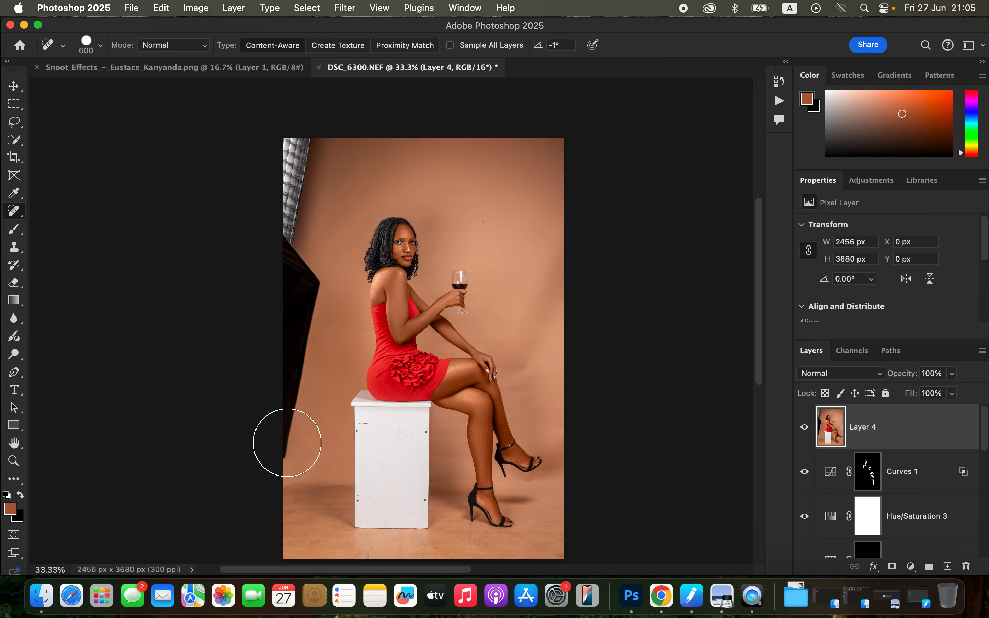
pyautogui.moveTo(287, 442)
pyautogui.mouseDown()
pyautogui.moveTo(303, 278)
pyautogui.moveTo(288, 238)
pyautogui.moveTo(294, 184)
pyautogui.moveTo(301, 153)
pyautogui.moveTo(301, 191)
pyautogui.moveTo(333, 124)
pyautogui.moveTo(270, 152)
pyautogui.mouseUp()
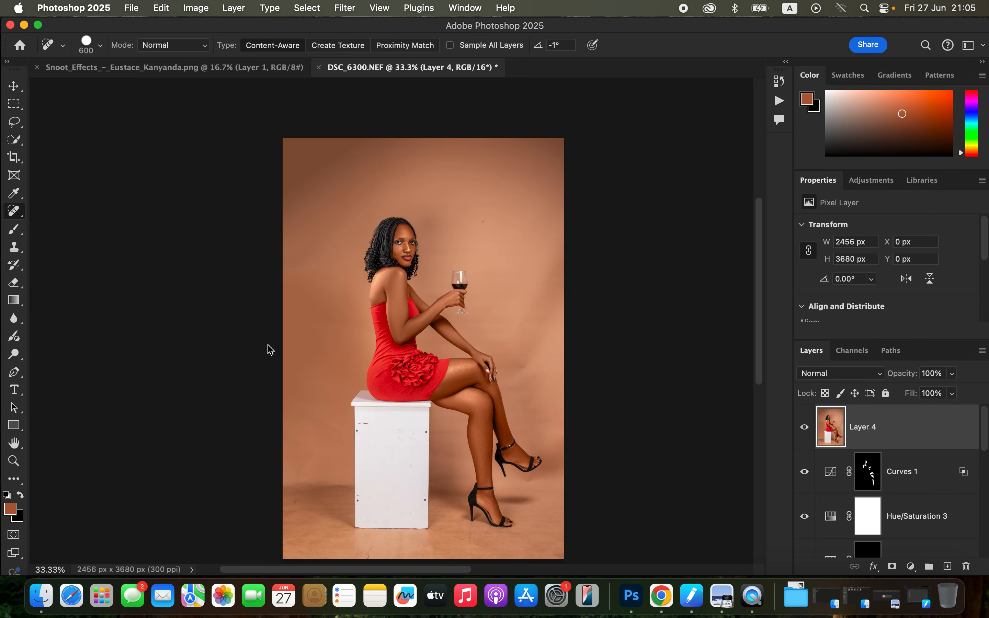
pyautogui.moveTo(298, 181)
pyautogui.mouseDown()
pyautogui.moveTo(314, 159)
pyautogui.moveTo(298, 126)
pyautogui.mouseUp()
pyautogui.click(517, 168)
# Select the woman together with the white box, and invert the selection so only the backdrop is selected.
pyautogui.click(311, 9)
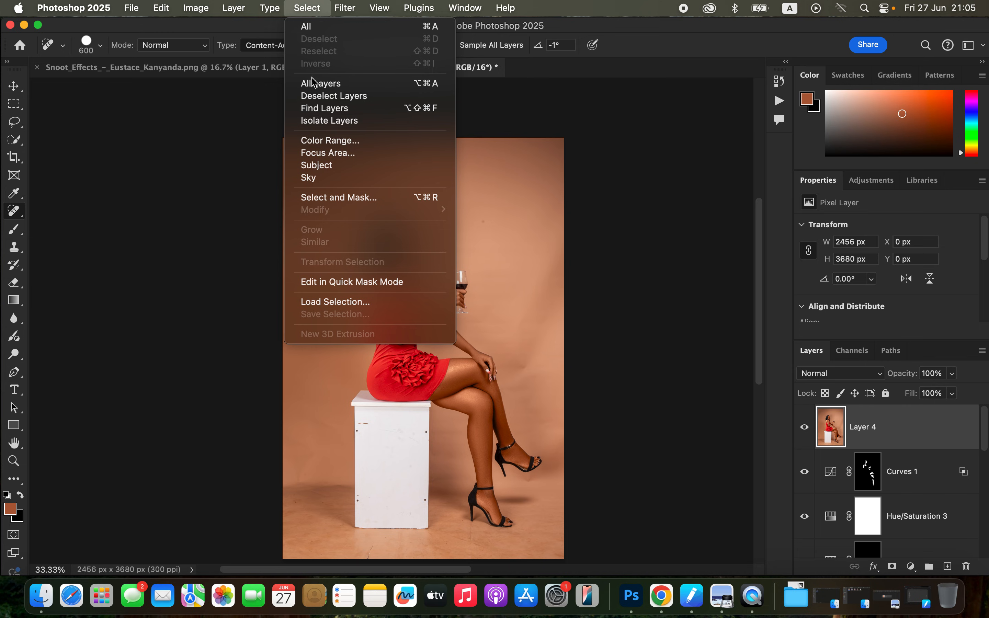
pyautogui.click(332, 166)
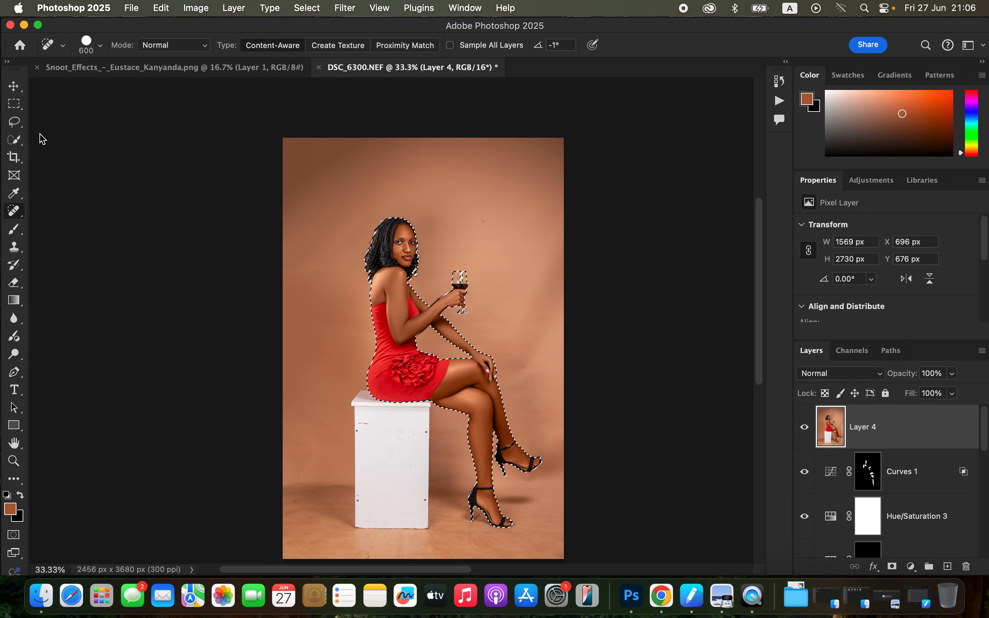
pyautogui.click(15, 140)
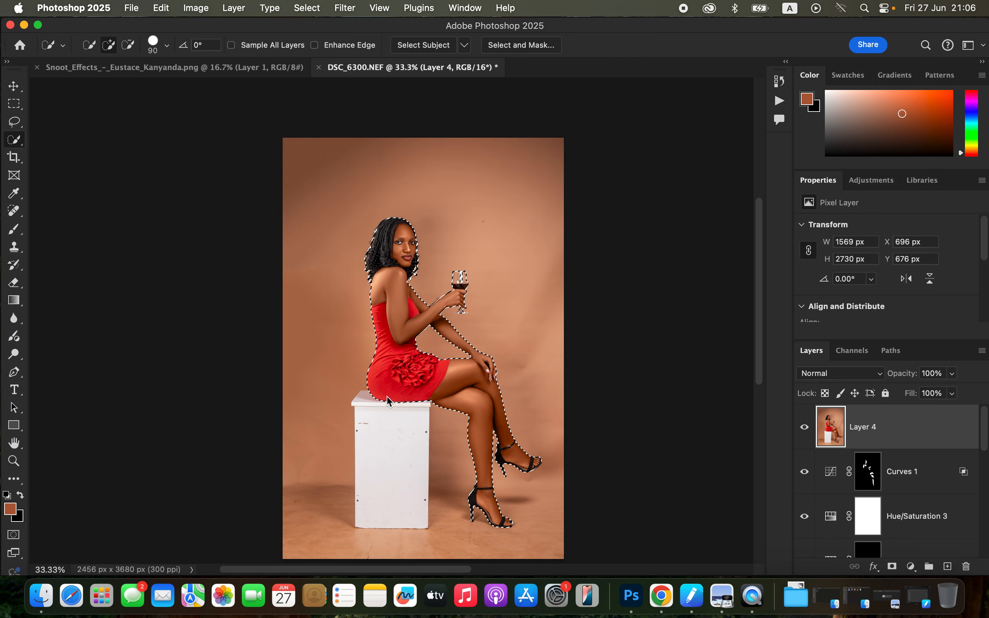
pyautogui.moveTo(367, 400); pyautogui.dragTo(367, 496)
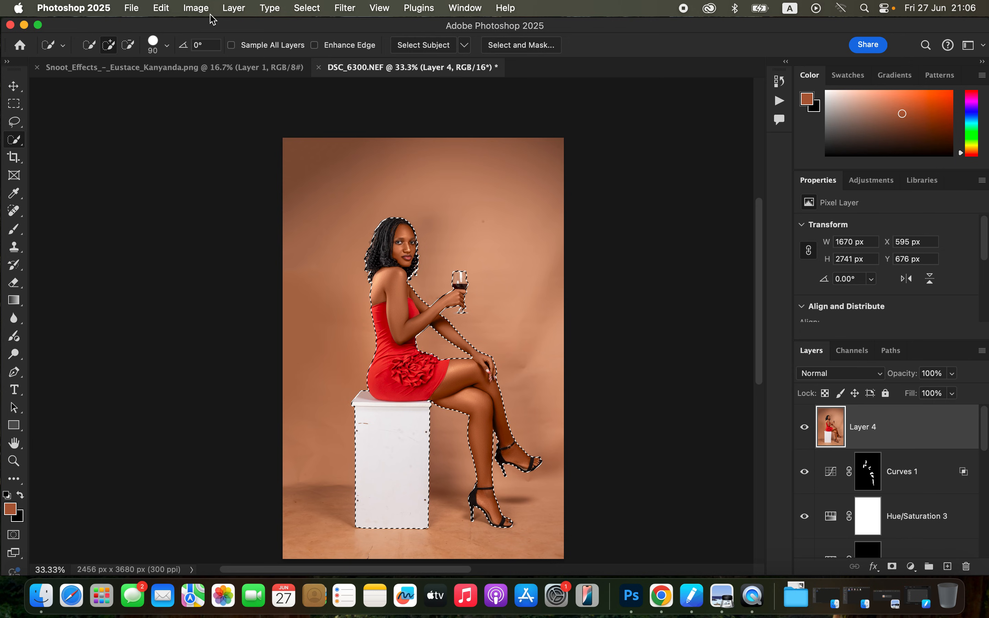
pyautogui.click(315, 8)
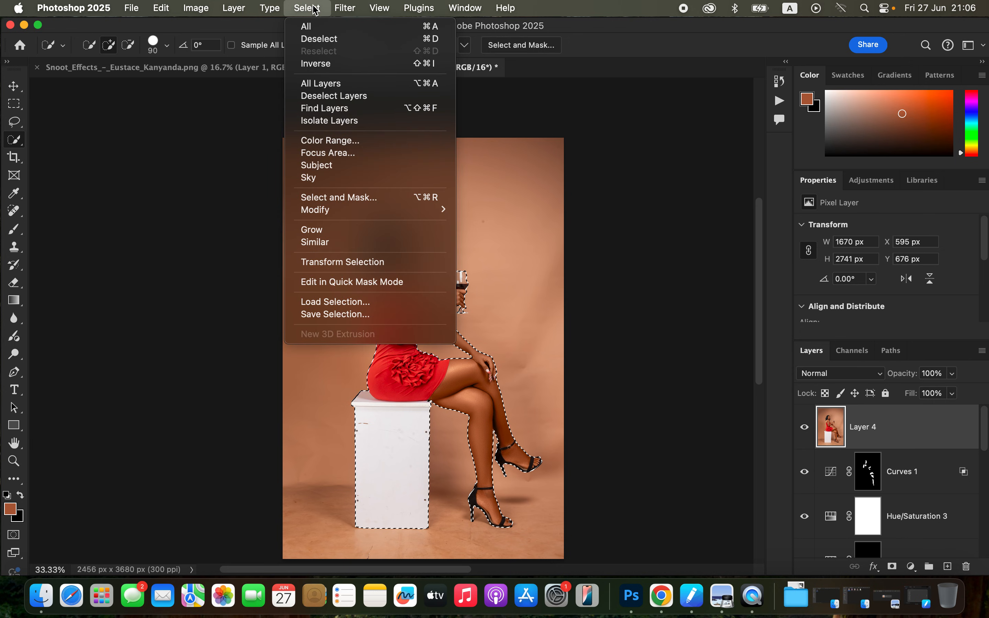
pyautogui.click(331, 65)
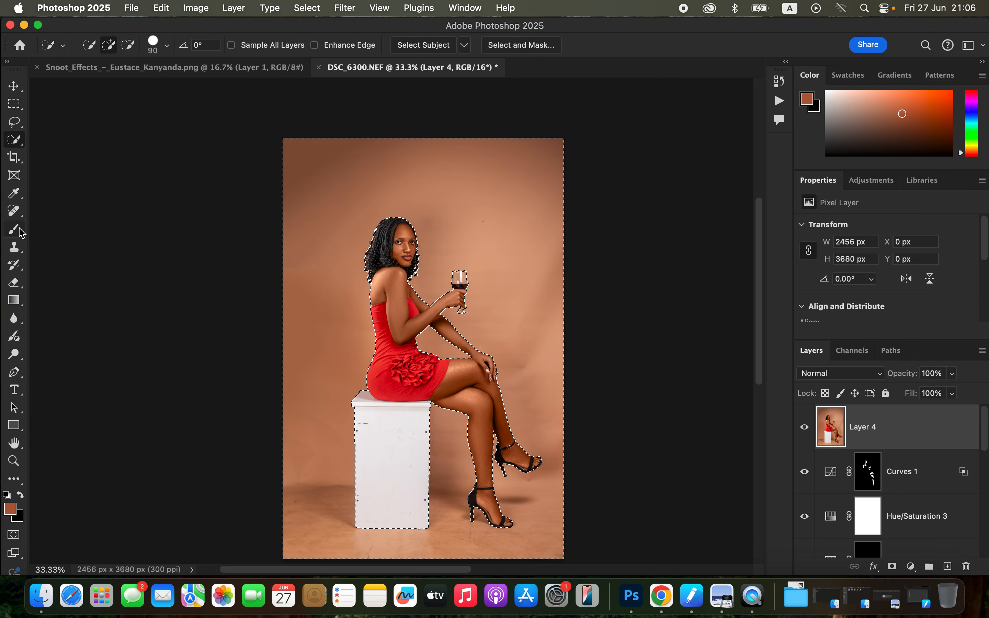
# Prepare the Brush with 63% flow and a 175 px size, and sample the backdrop colour just right of the woman's hand.
pyautogui.moveTo(16, 229); pyautogui.dragTo(45, 229)
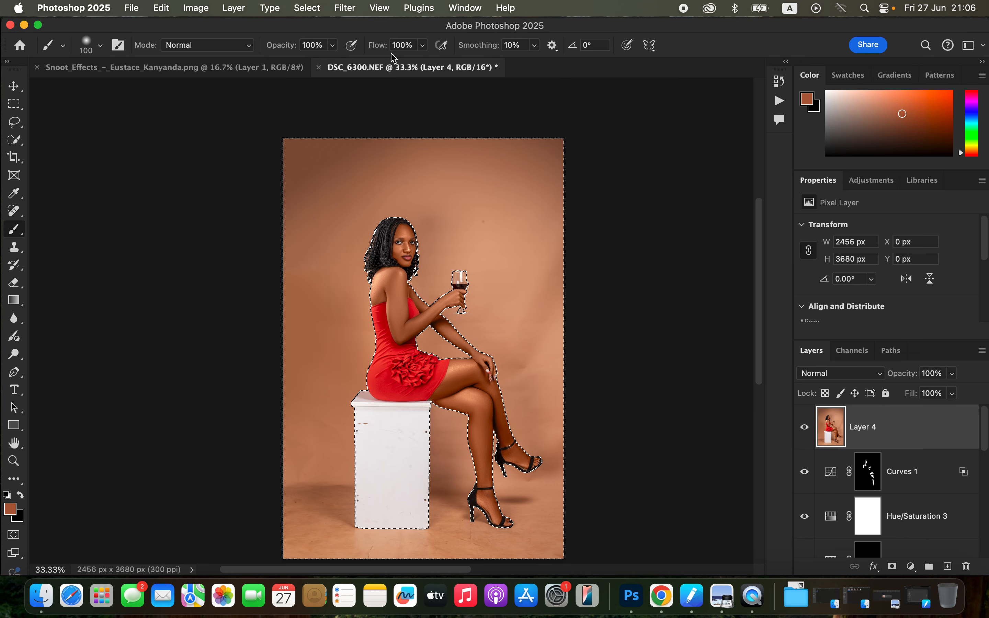
pyautogui.click(421, 48)
pyautogui.moveTo(417, 64); pyautogui.dragTo(399, 64)
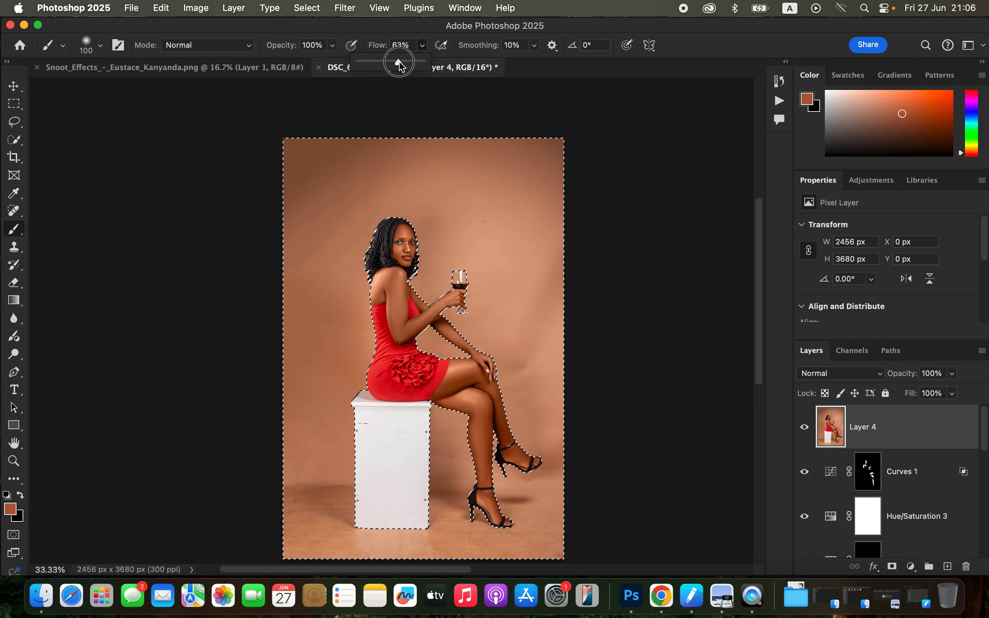
pyautogui.click(428, 101)
pyautogui.press('super+equal')
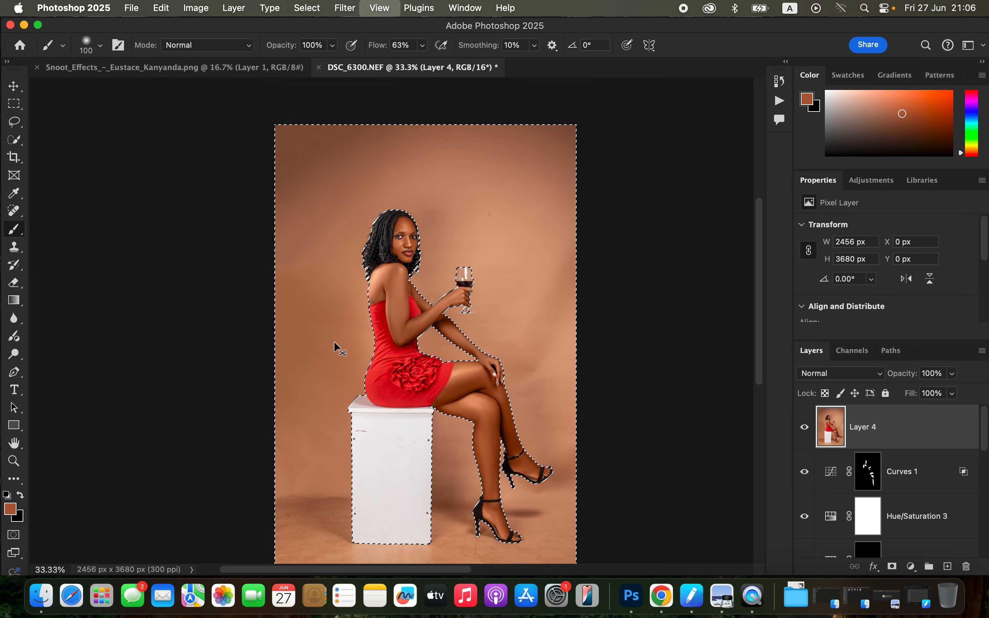
pyautogui.scroll(-3, 457, 276)
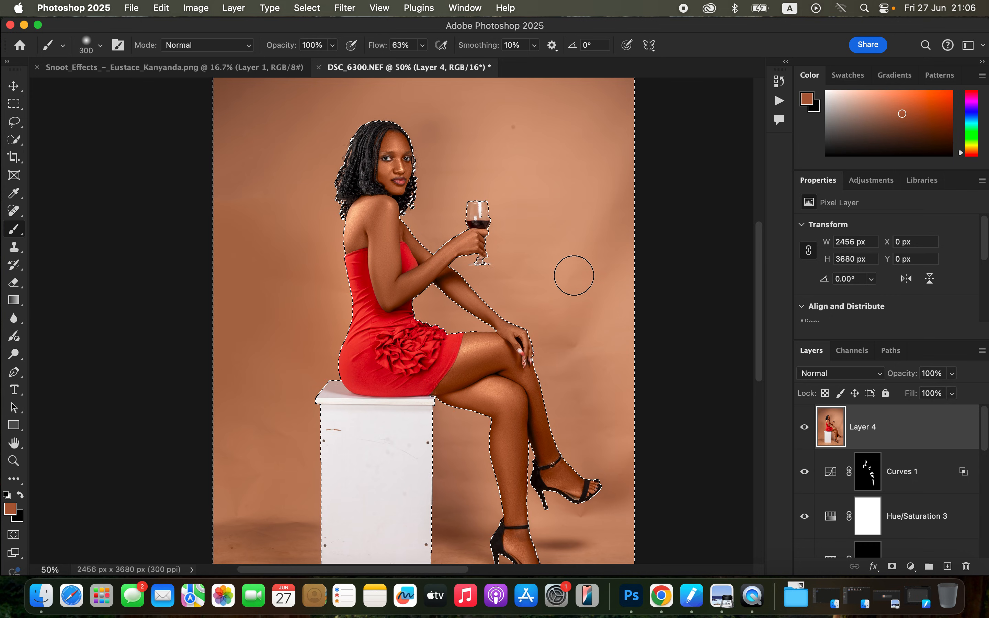
pyautogui.press('[')
pyautogui.press('[')
pyautogui.press('[')
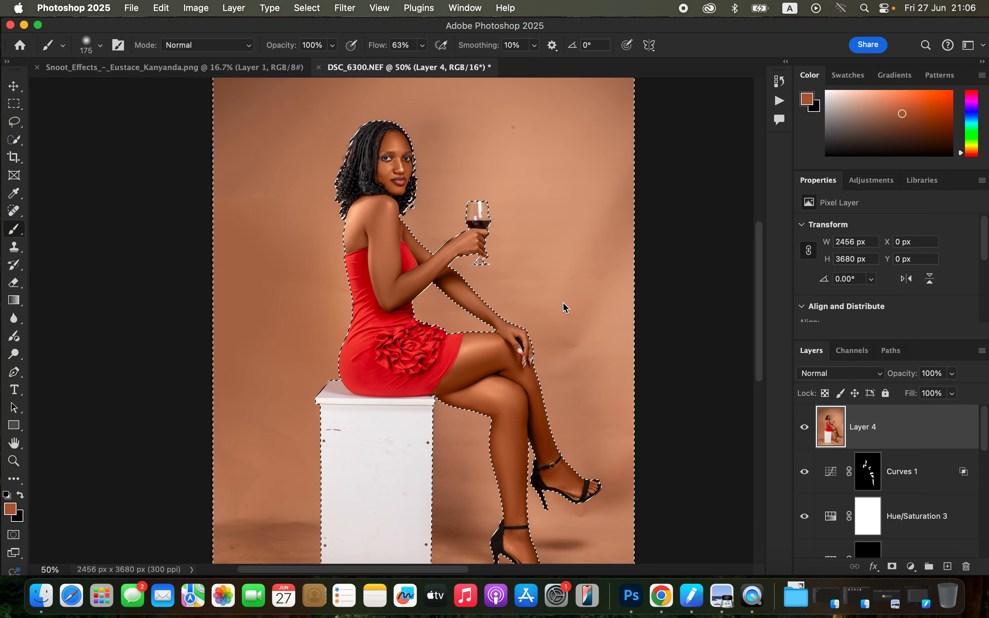
pyautogui.keyDown('alt'); pyautogui.click(559, 305); pyautogui.keyUp('alt')
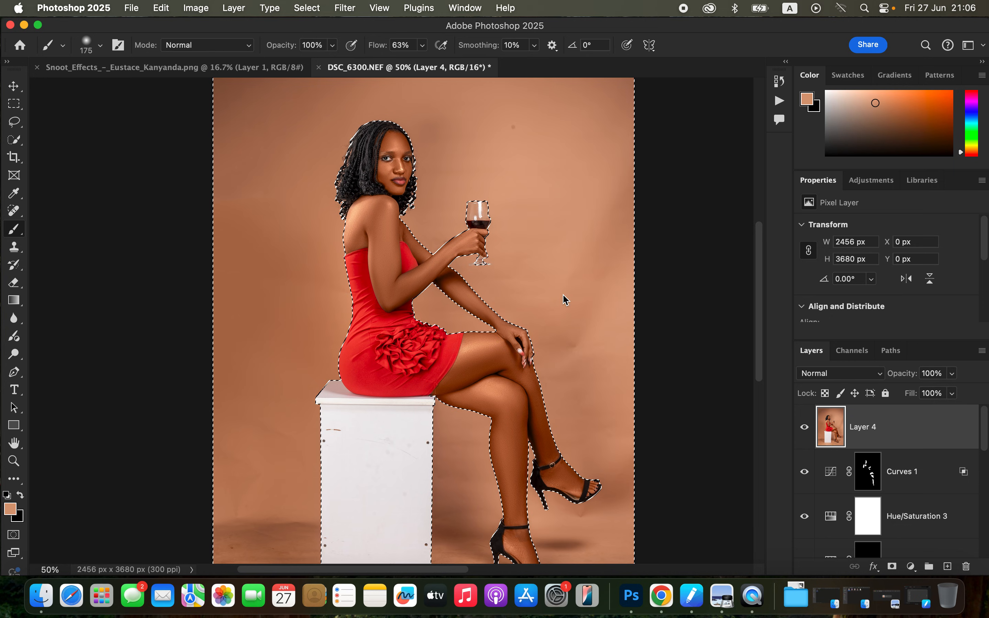
pyautogui.keyDown('alt'); pyautogui.click(556, 315); pyautogui.keyUp('alt')
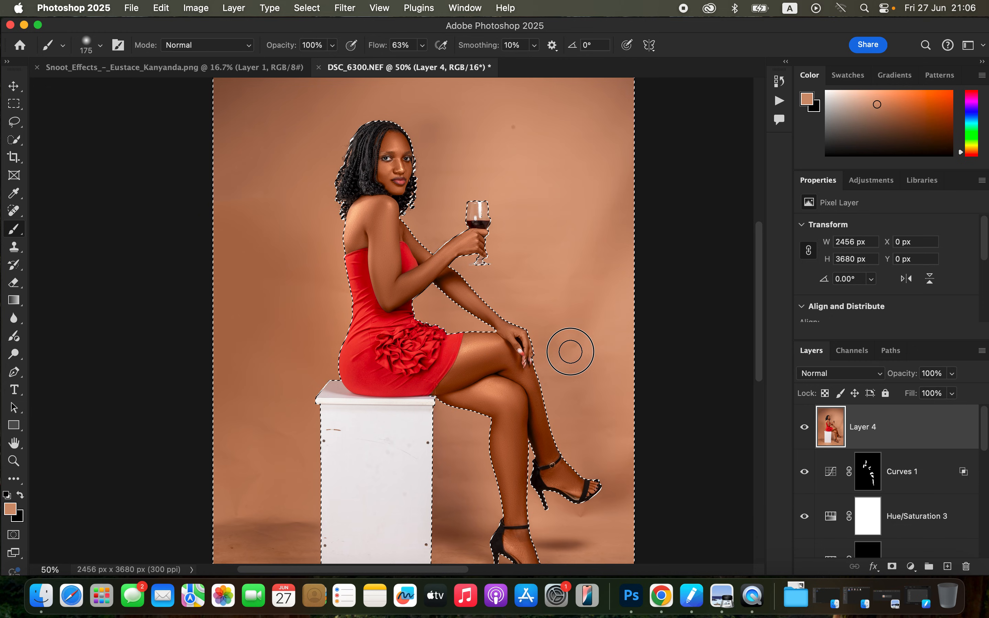
# Paint over the backdrop creases right of the wine glass and knee with a 300 px brush in sampled backdrop tones.
pyautogui.press(']')
pyautogui.press(']')
pyautogui.press(']')
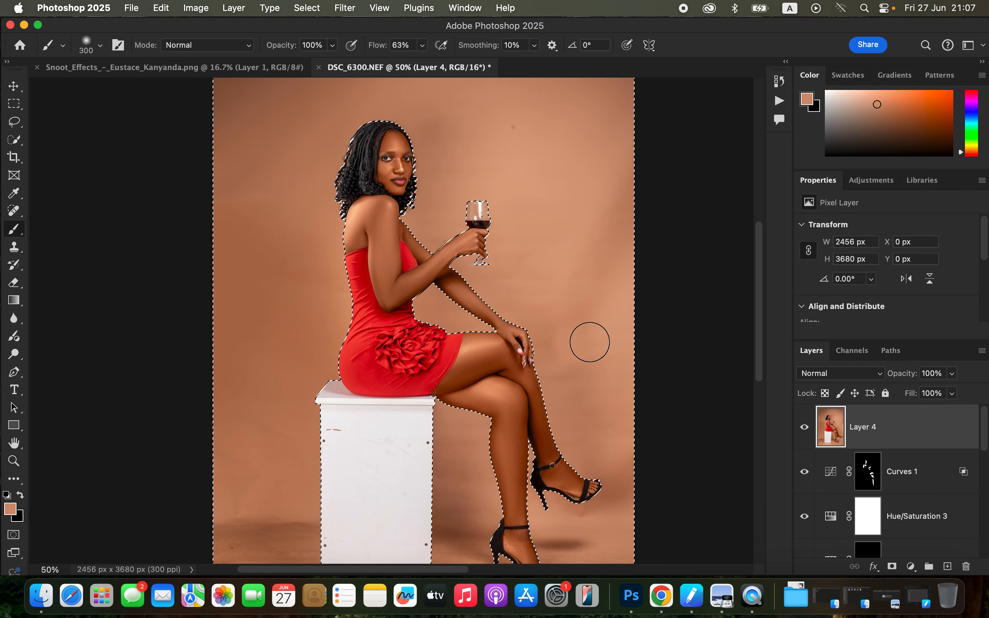
pyautogui.keyDown('alt'); pyautogui.click(565, 257); pyautogui.keyUp('alt')
pyautogui.moveTo(583, 287)
pyautogui.mouseDown()
pyautogui.moveTo(605, 209)
pyautogui.moveTo(617, 302)
pyautogui.mouseUp()
pyautogui.keyDown('alt'); pyautogui.click(543, 329); pyautogui.keyUp('alt')
pyautogui.moveTo(612, 315); pyautogui.dragTo(530, 293)
pyautogui.keyDown('alt'); pyautogui.click(516, 241); pyautogui.keyUp('alt')
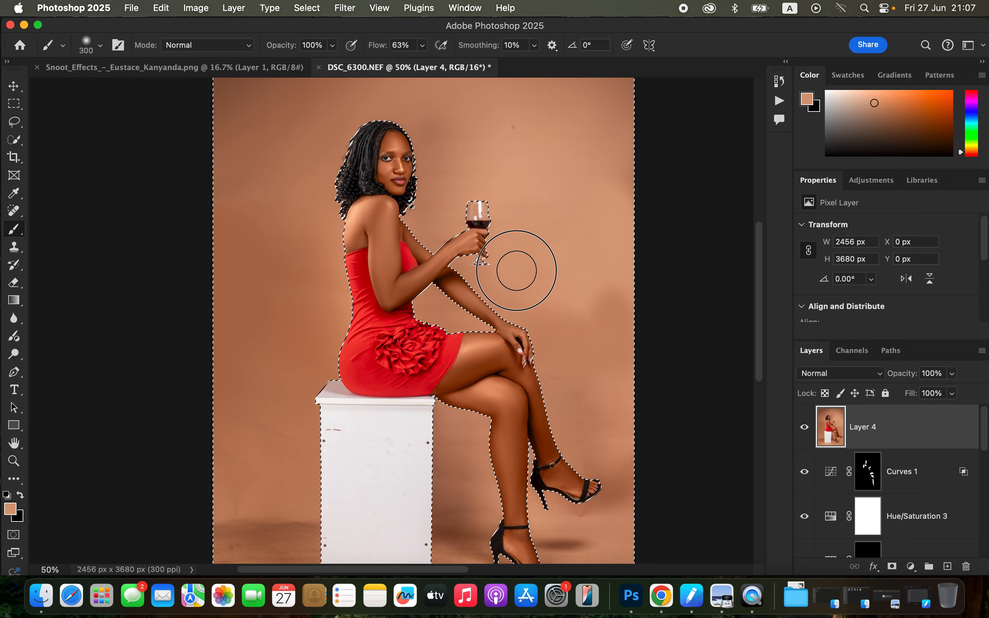
# Paint over the uneven backdrop patches left of the white box with colours sampled from the nearby backdrop.
pyautogui.keyDown('alt'); pyautogui.click(281, 367); pyautogui.keyUp('alt')
pyautogui.moveTo(269, 421); pyautogui.dragTo(276, 432)
pyautogui.keyDown('alt'); pyautogui.click(248, 470); pyautogui.keyUp('alt')
pyautogui.moveTo(254, 472)
pyautogui.mouseDown()
pyautogui.moveTo(243, 481)
pyautogui.moveTo(243, 450)
pyautogui.moveTo(250, 475)
pyautogui.mouseUp()
pyautogui.keyDown('alt'); pyautogui.click(262, 482); pyautogui.keyUp('alt')
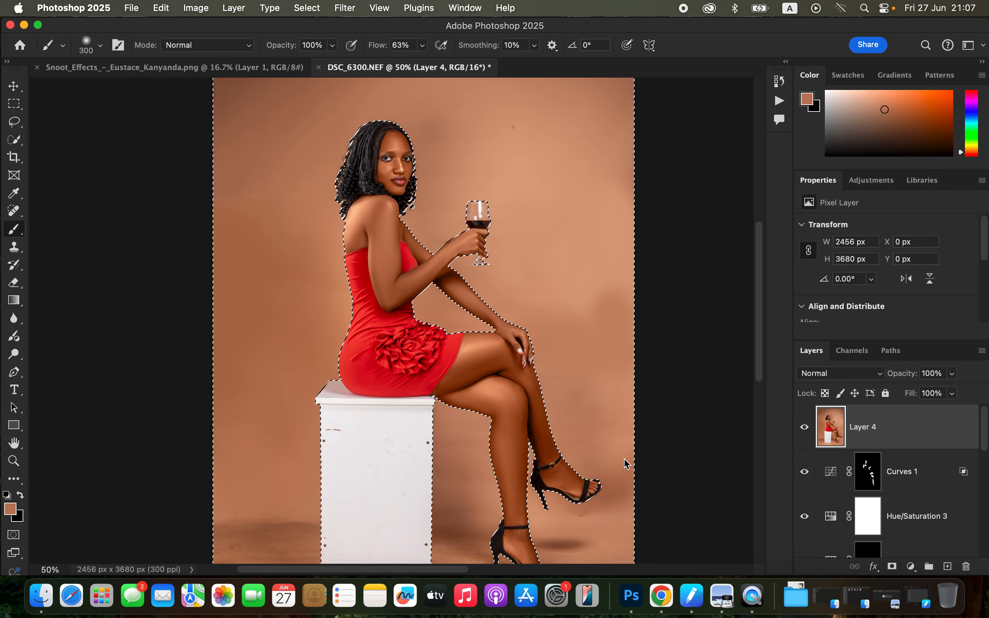
# Smooth the backdrop around the raised shoe and between the box and the legs with sampled backdrop colours.
pyautogui.keyDown('alt'); pyautogui.click(572, 519); pyautogui.keyUp('alt')
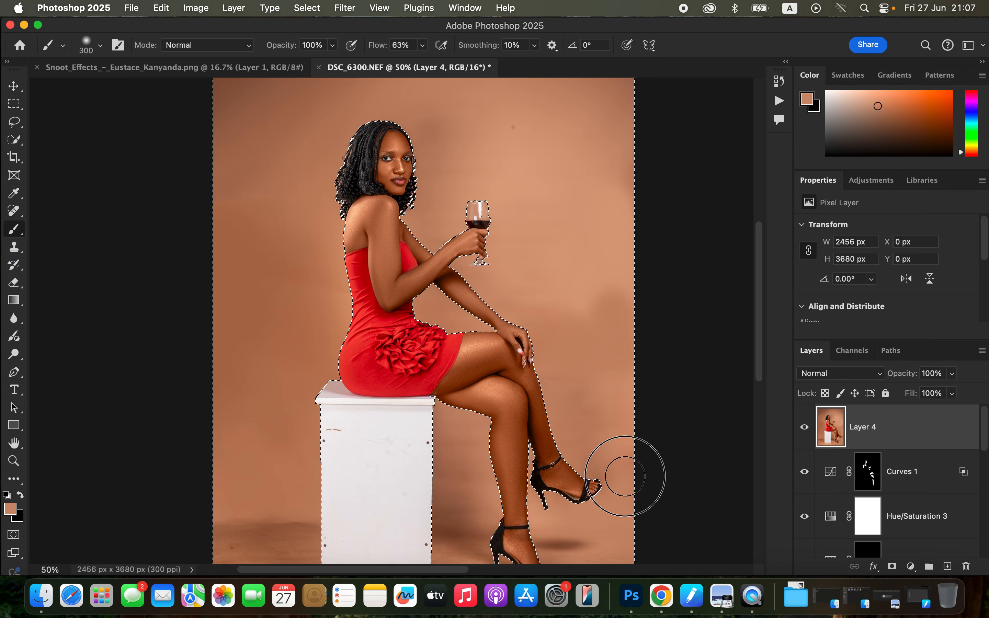
pyautogui.keyDown('alt'); pyautogui.click(591, 451); pyautogui.keyUp('alt')
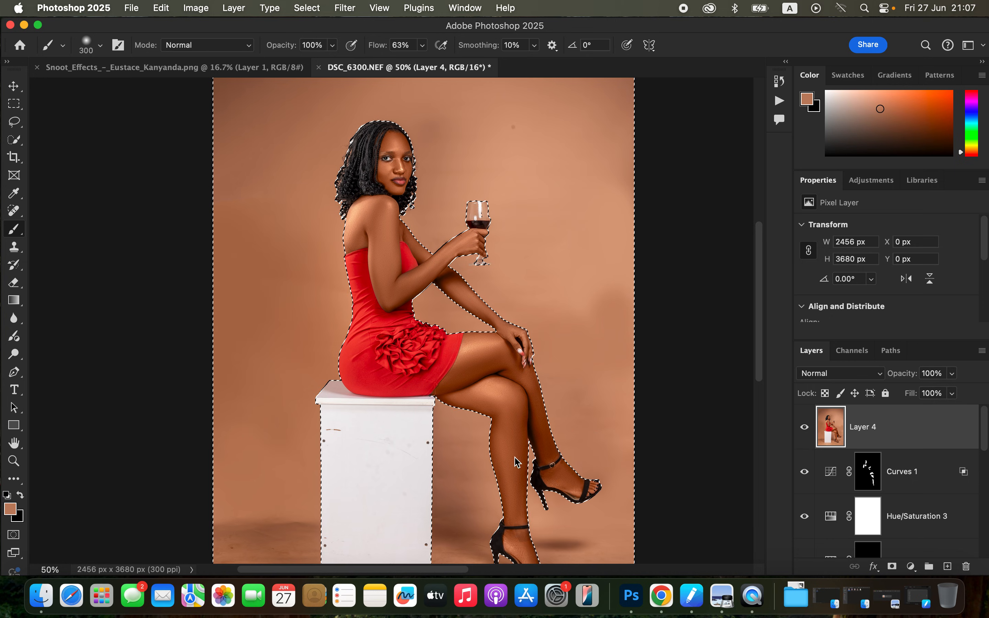
pyautogui.keyDown('alt'); pyautogui.click(469, 494); pyautogui.keyUp('alt')
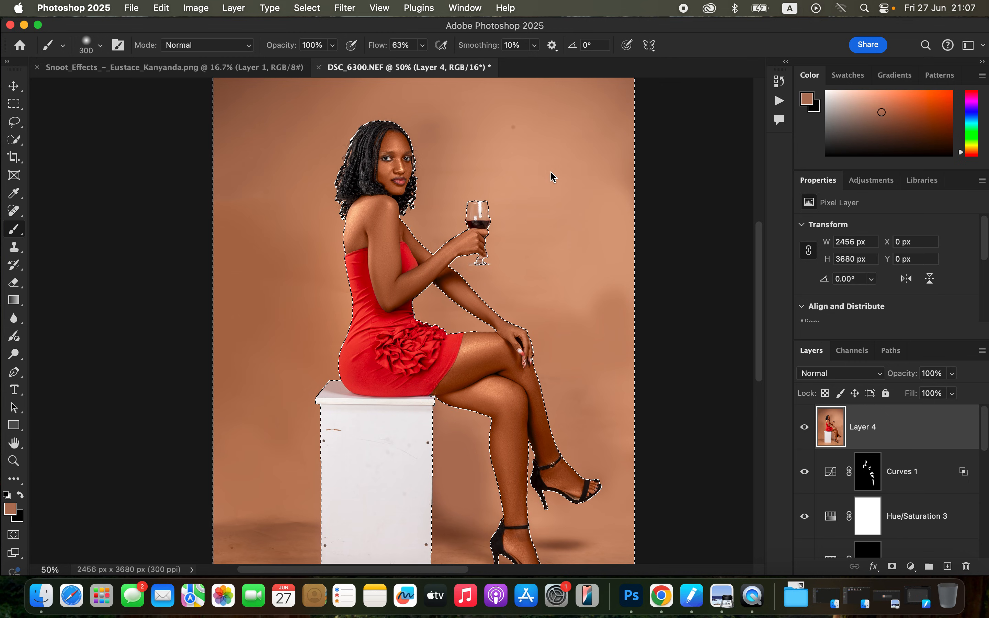
# Even out the upper-left backdrop above the woman's head with a 700 px brush in sampled brown tones.
pyautogui.scroll(5, 552, 176)
pyautogui.hscroll(-2, 552, 176)
pyautogui.press(']')
pyautogui.press(']')
pyautogui.press(']')
pyautogui.press(']')
pyautogui.press(']')
pyautogui.press(']')
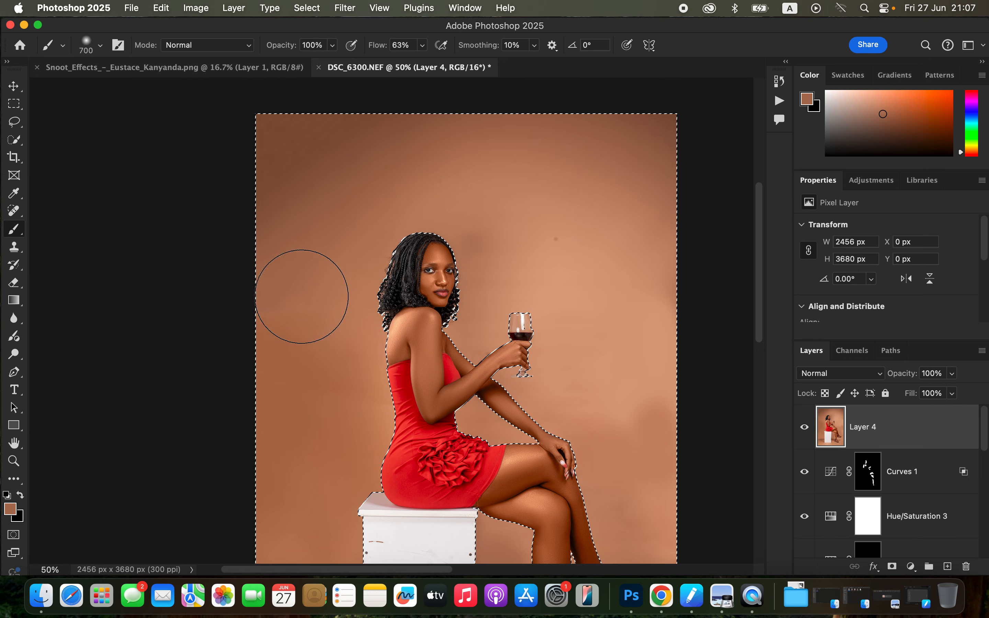
pyautogui.keyDown('alt'); pyautogui.click(331, 187); pyautogui.keyUp('alt')
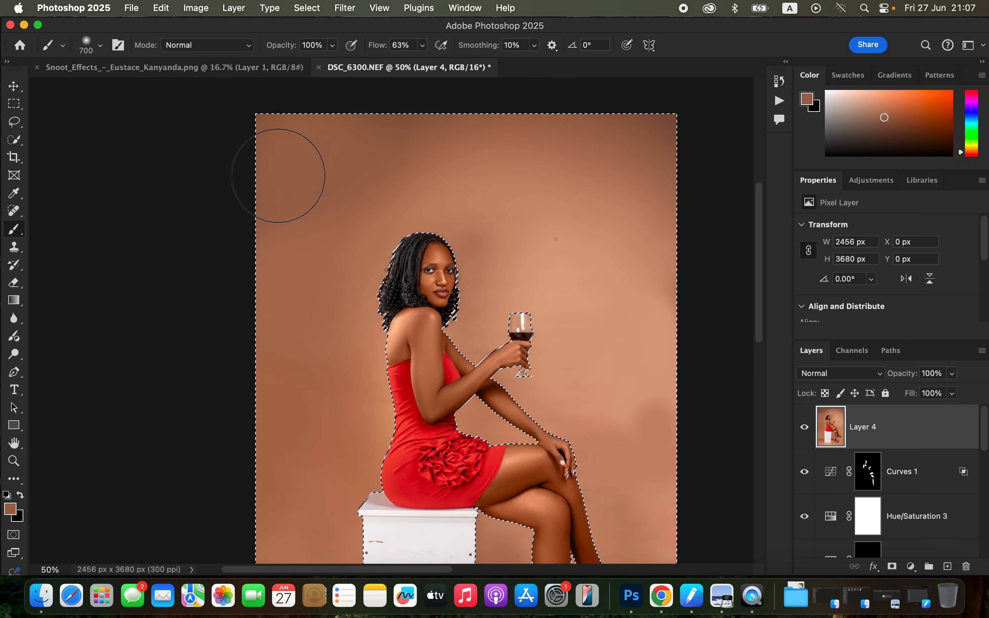
pyautogui.keyDown('alt'); pyautogui.click(460, 160); pyautogui.keyUp('alt')
pyautogui.moveTo(318, 164); pyautogui.dragTo(434, 170)
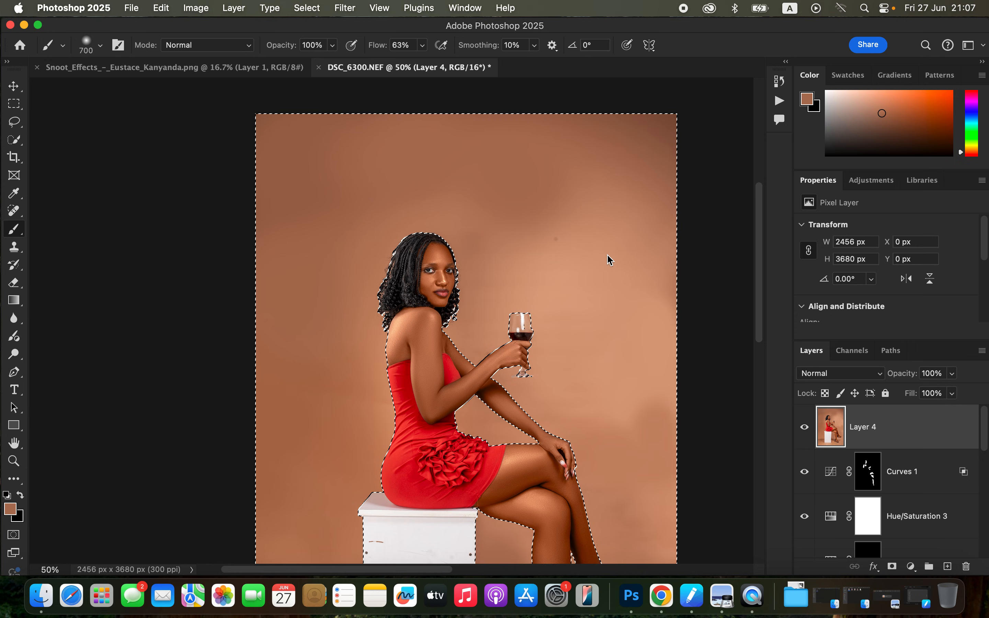
# Even out the backdrop above and around the wine glass with a 700 px brush in sampled backdrop tones.
pyautogui.moveTo(555, 255)
pyautogui.mouseDown()
pyautogui.moveTo(594, 219)
pyautogui.moveTo(613, 257)
pyautogui.moveTo(613, 317)
pyautogui.moveTo(596, 314)
pyautogui.moveTo(598, 349)
pyautogui.moveTo(616, 379)
pyautogui.moveTo(638, 384)
pyautogui.moveTo(626, 349)
pyautogui.mouseUp()
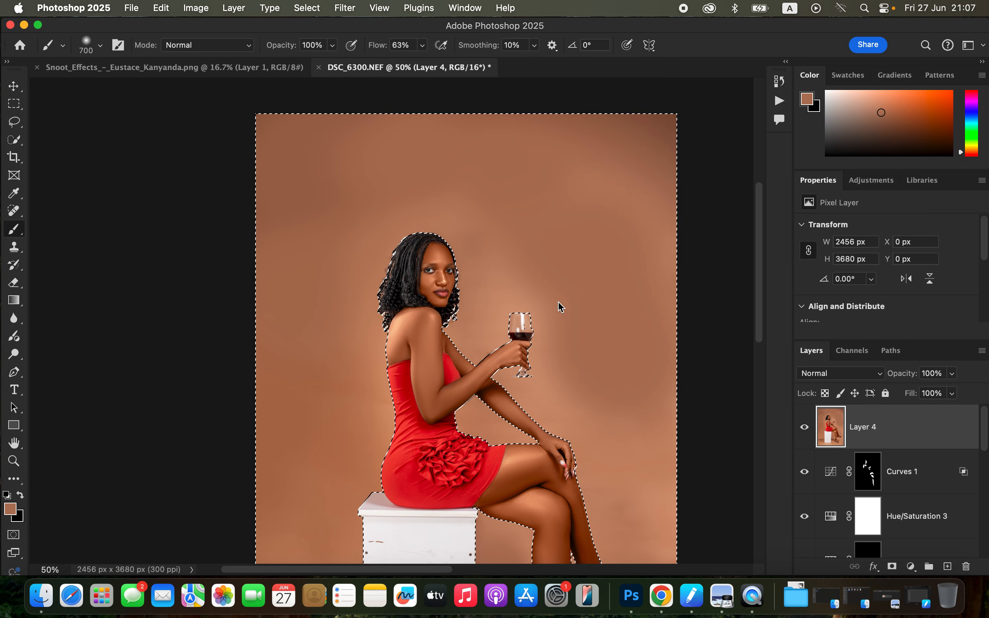
pyautogui.moveTo(617, 420)
pyautogui.mouseDown()
pyautogui.moveTo(591, 365)
pyautogui.moveTo(621, 291)
pyautogui.moveTo(632, 302)
pyautogui.moveTo(591, 266)
pyautogui.mouseUp()
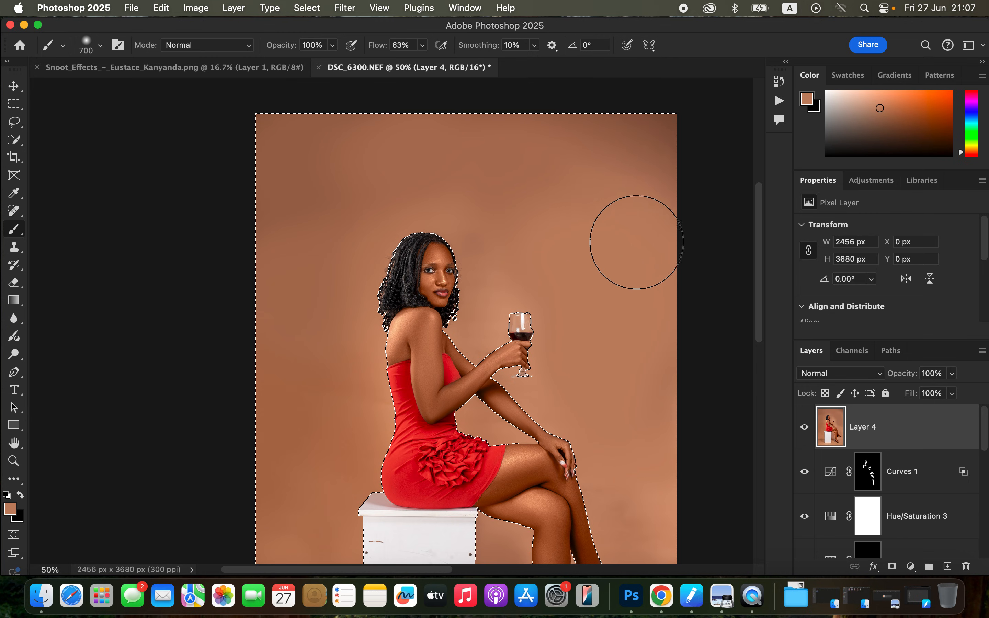
pyautogui.keyDown('alt'); pyautogui.click(502, 272); pyautogui.keyUp('alt')
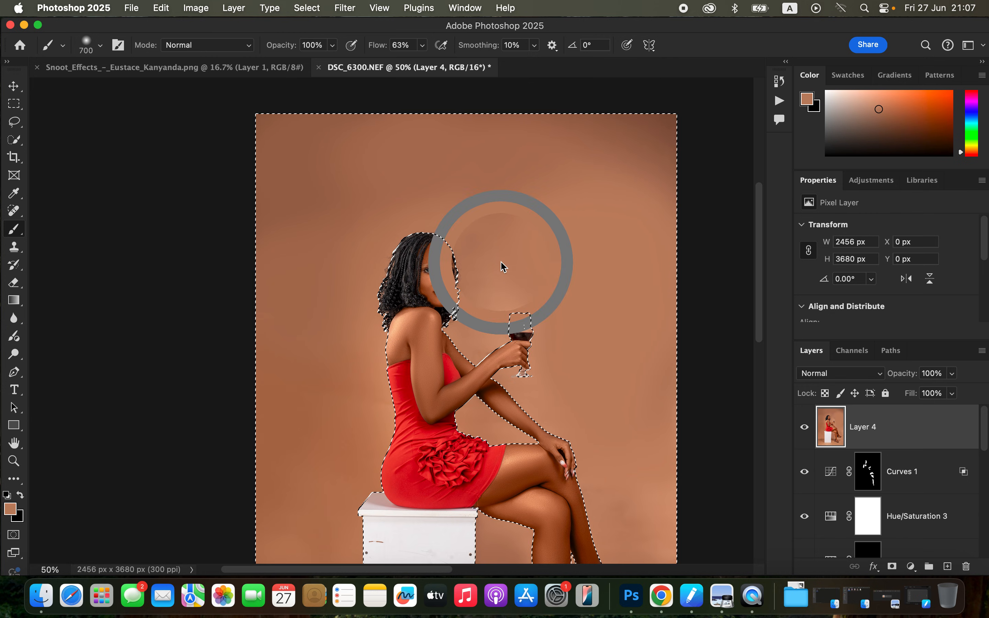
pyautogui.keyDown('alt'); pyautogui.click(546, 241); pyautogui.keyUp('alt')
pyautogui.moveTo(552, 229)
pyautogui.mouseDown()
pyautogui.moveTo(517, 227)
pyautogui.moveTo(537, 201)
pyautogui.mouseUp()
# Paint over the darker upper-right backdrop and the patches left of the woman with sampled brown tones.
pyautogui.keyDown('alt'); pyautogui.click(581, 210); pyautogui.keyUp('alt')
pyautogui.moveTo(598, 195)
pyautogui.mouseDown()
pyautogui.moveTo(643, 157)
pyautogui.moveTo(652, 131)
pyautogui.mouseUp()
pyautogui.keyDown('alt'); pyautogui.click(545, 160); pyautogui.keyUp('alt')
pyautogui.moveTo(501, 146); pyautogui.dragTo(451, 168)
pyautogui.keyDown('alt'); pyautogui.click(327, 352); pyautogui.keyUp('alt')
pyautogui.moveTo(359, 398); pyautogui.dragTo(347, 401)
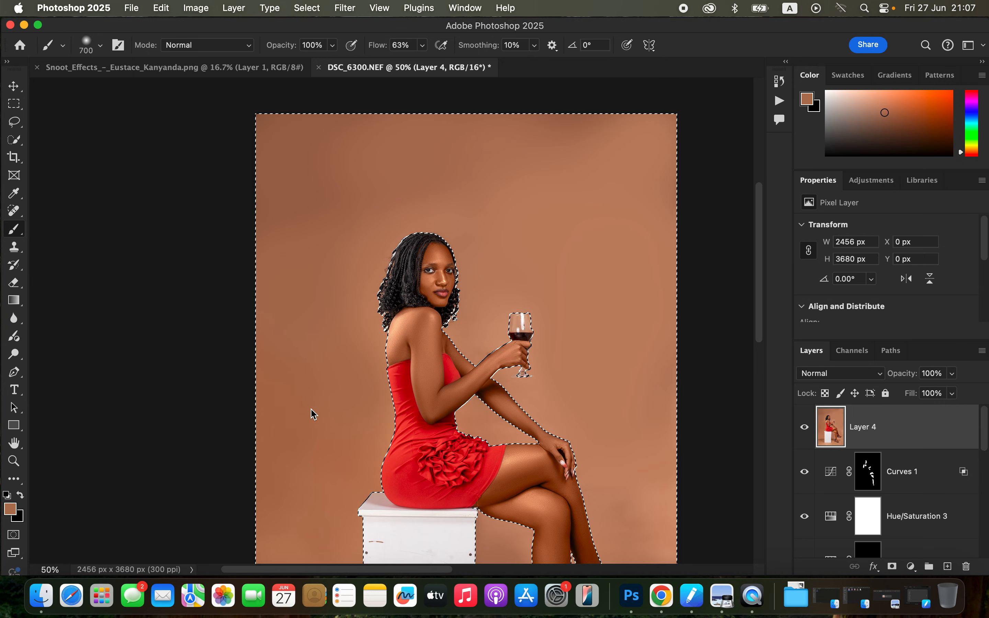
pyautogui.press('super+minus')
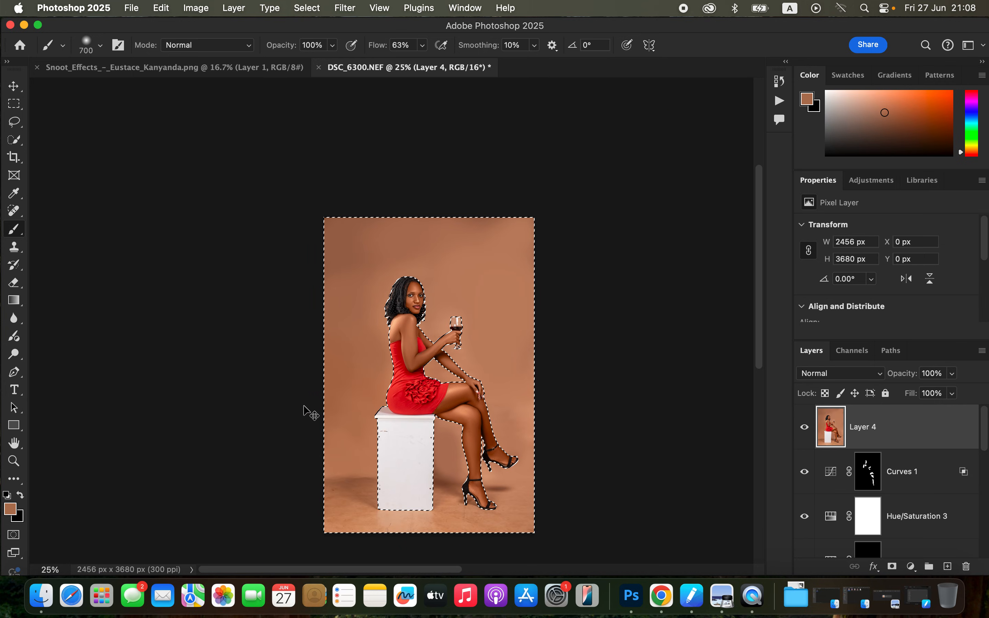
pyautogui.press('super+plus')
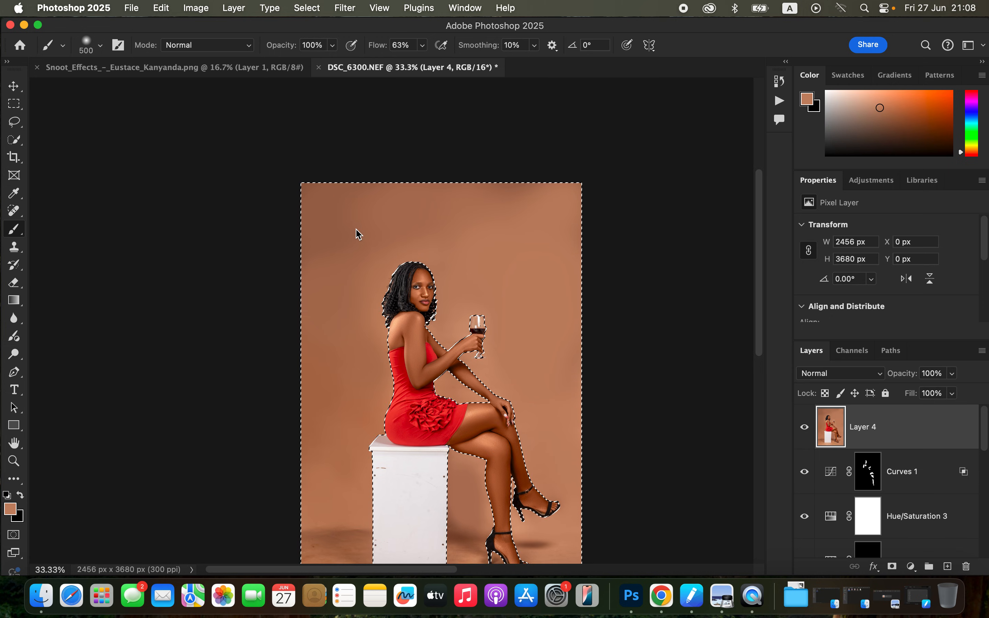
# Switch to the Mixer Brush, clean it, and enlarge it to 500 px for blending the backdrop.
pyautogui.scroll(-5, 516, 441)
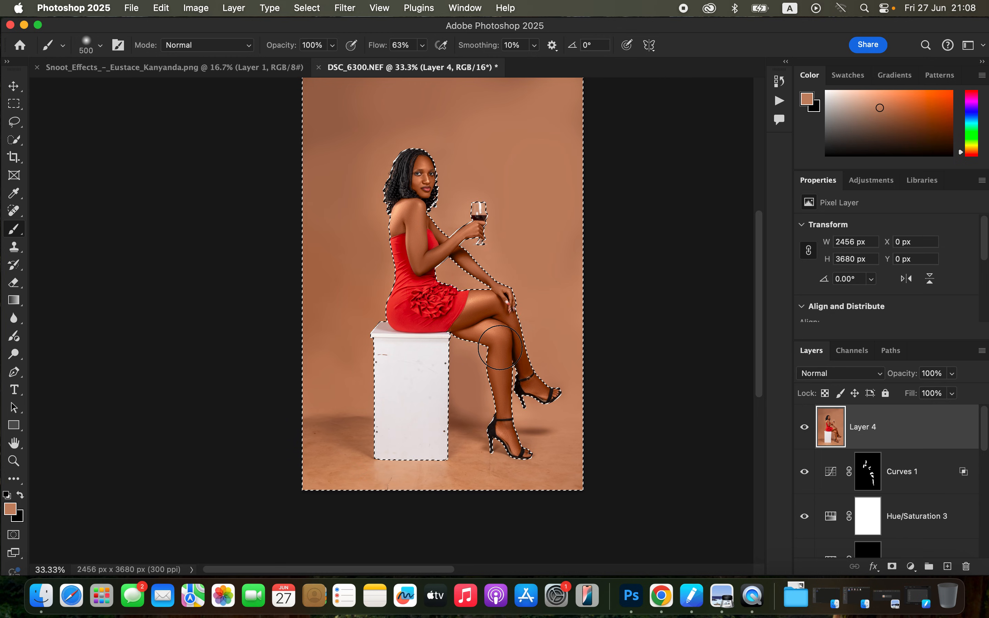
pyautogui.click(16, 232)
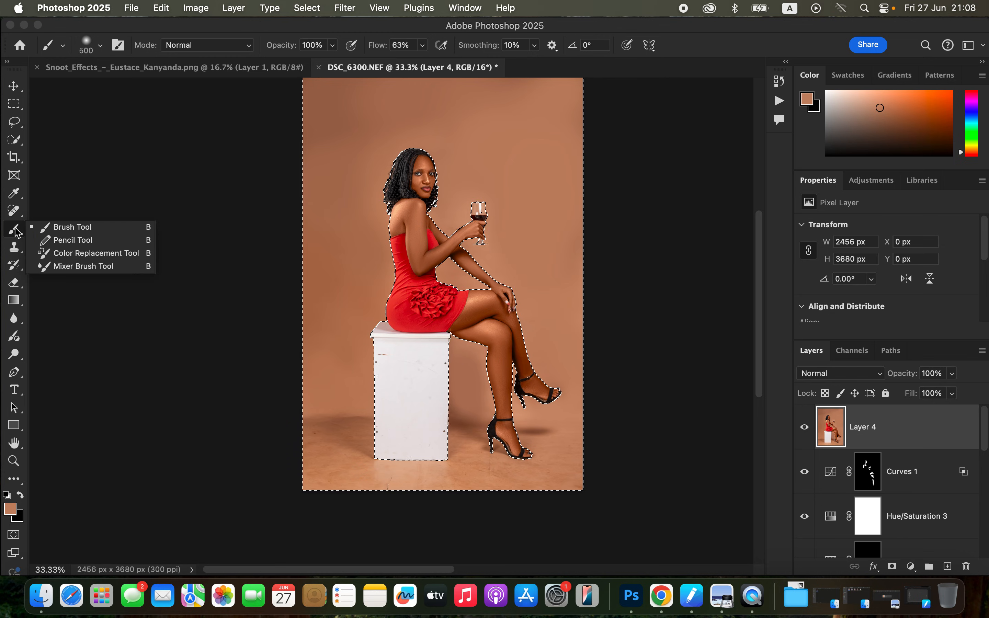
pyautogui.click(88, 269)
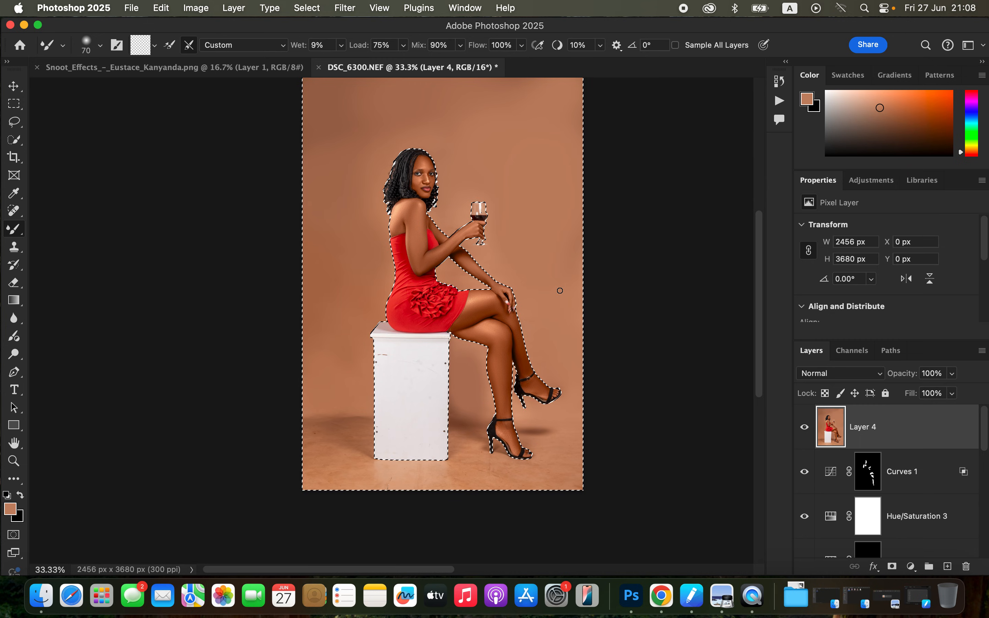
pyautogui.click(157, 47)
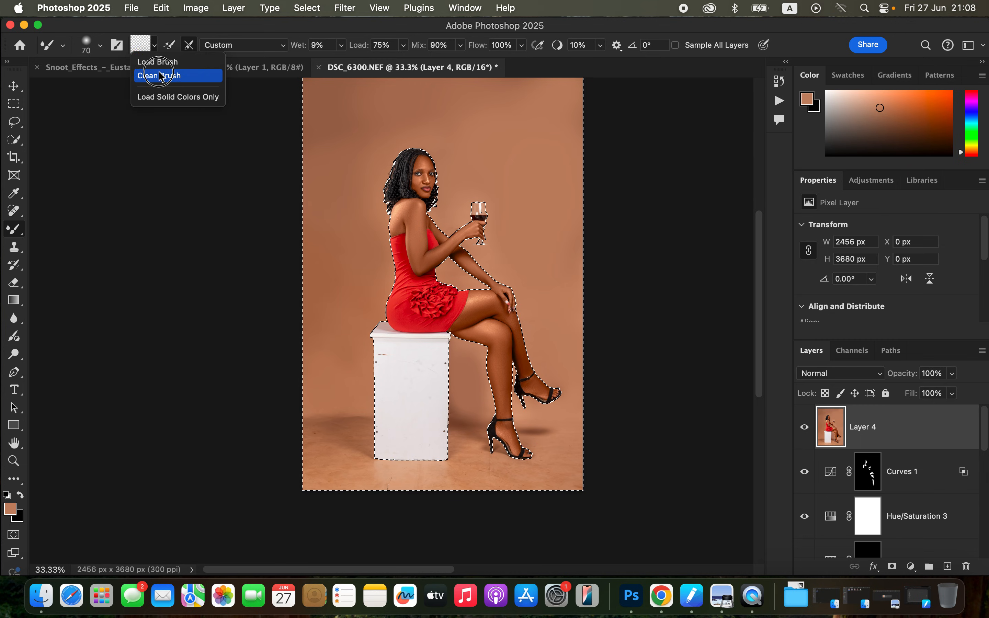
pyautogui.click(164, 73)
pyautogui.click(157, 48)
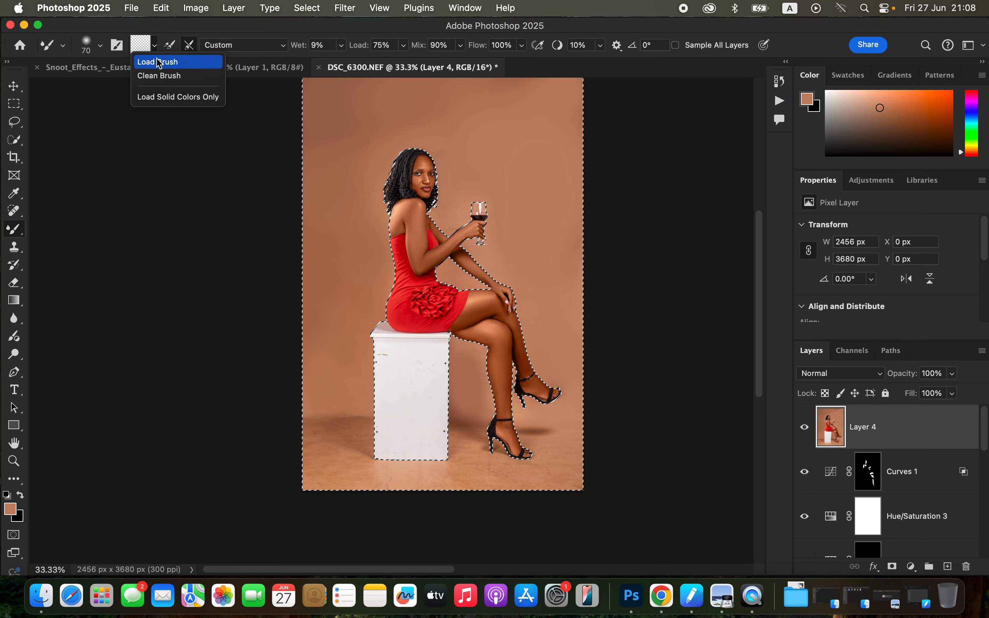
pyautogui.click(164, 74)
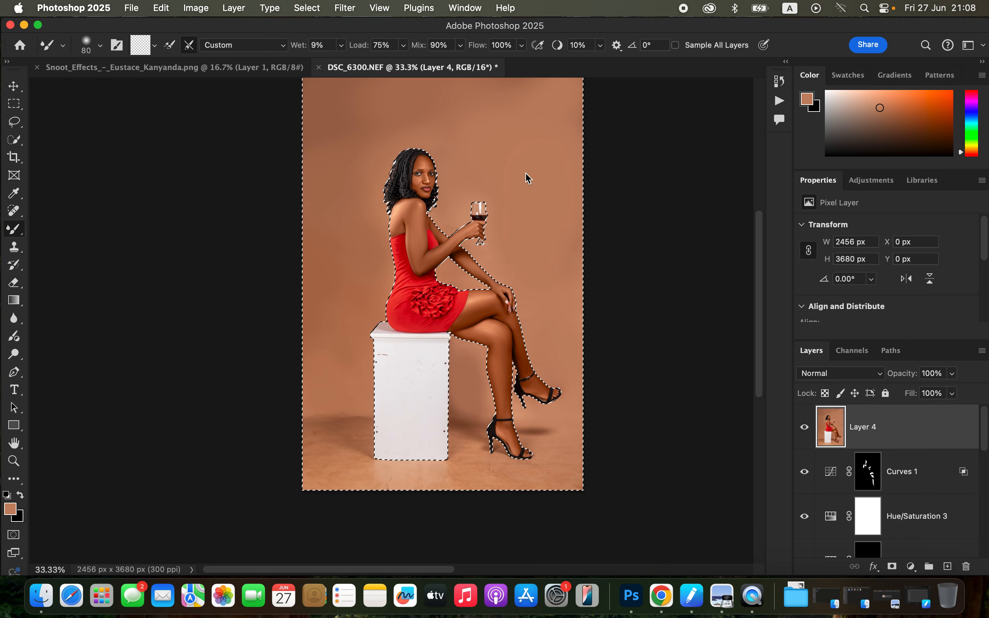
pyautogui.press(']')
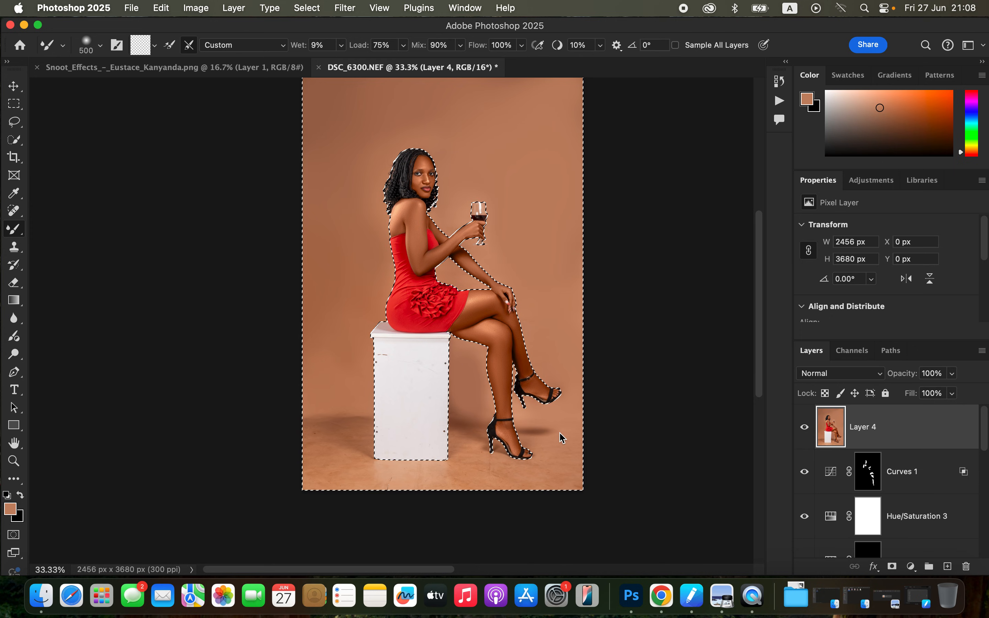
# Blend the floor tones around the shoes and box with the Mixer Brush reduced to 250 px and 175 px.
pyautogui.press('[')
pyautogui.press('[')
pyautogui.press('[')
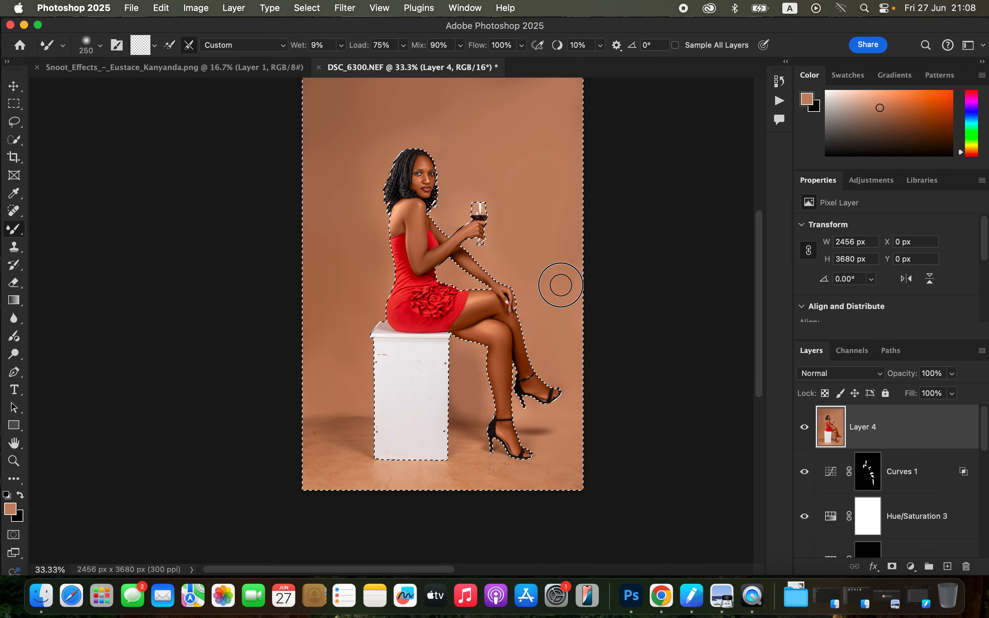
pyautogui.press('super+equal')
pyautogui.press('super+equal')
pyautogui.scroll(-2, 516, 388)
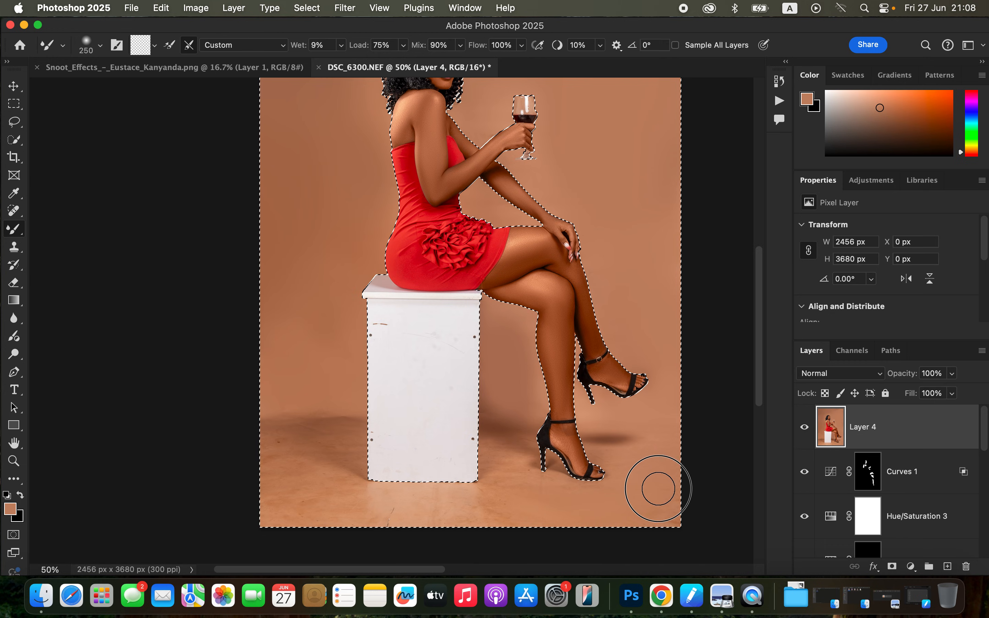
pyautogui.press('[')
pyautogui.press('[')
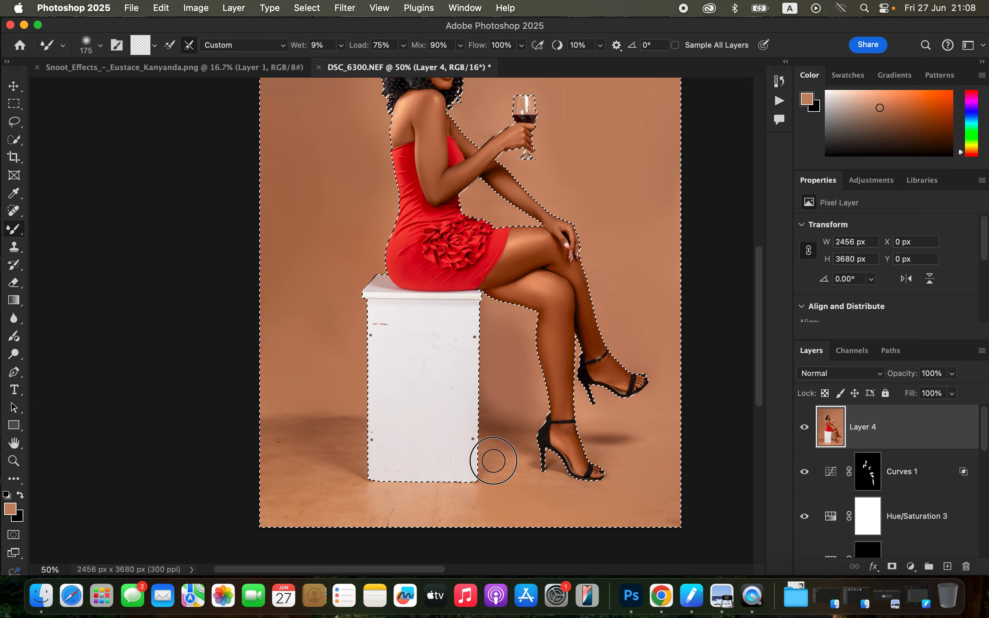
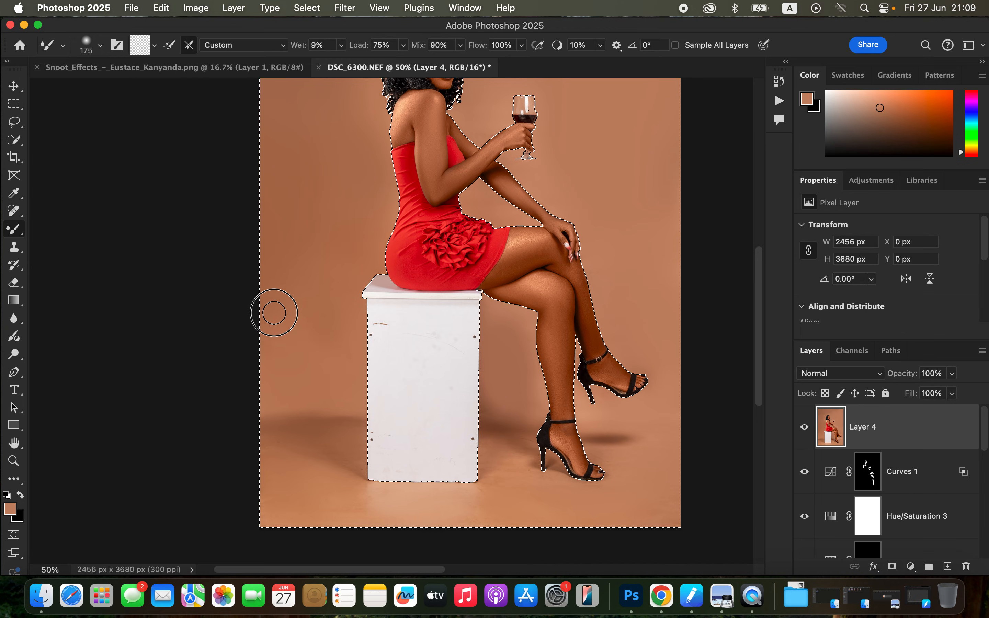
# Compare the portrait with and without Layer 4's backdrop blending, and clear the backdrop selection.
pyautogui.press('super+minus')
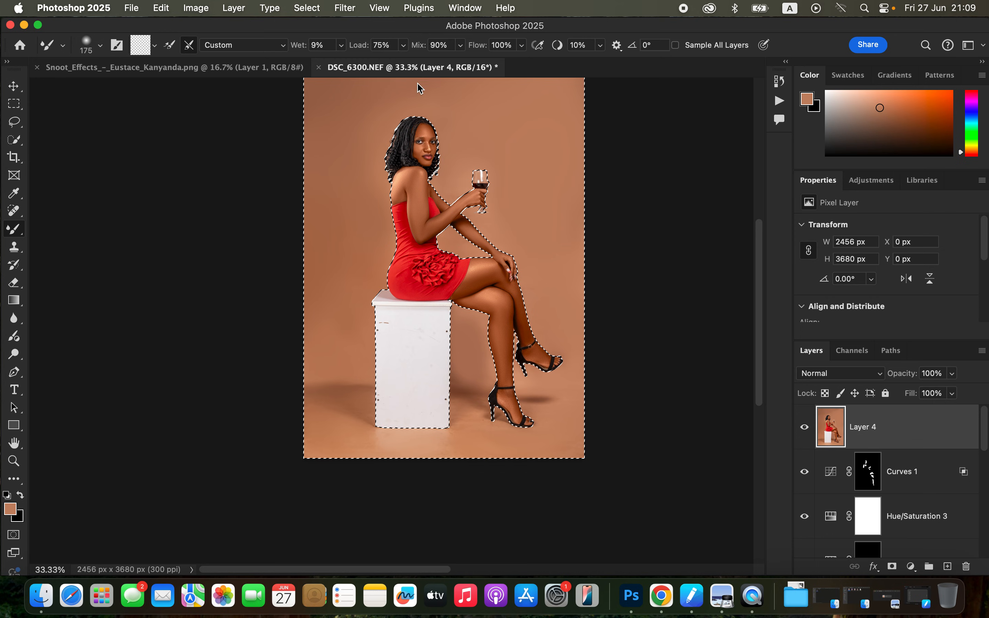
pyautogui.click(804, 427)
pyautogui.click(804, 427)
pyautogui.click(804, 427)
pyautogui.click(804, 427)
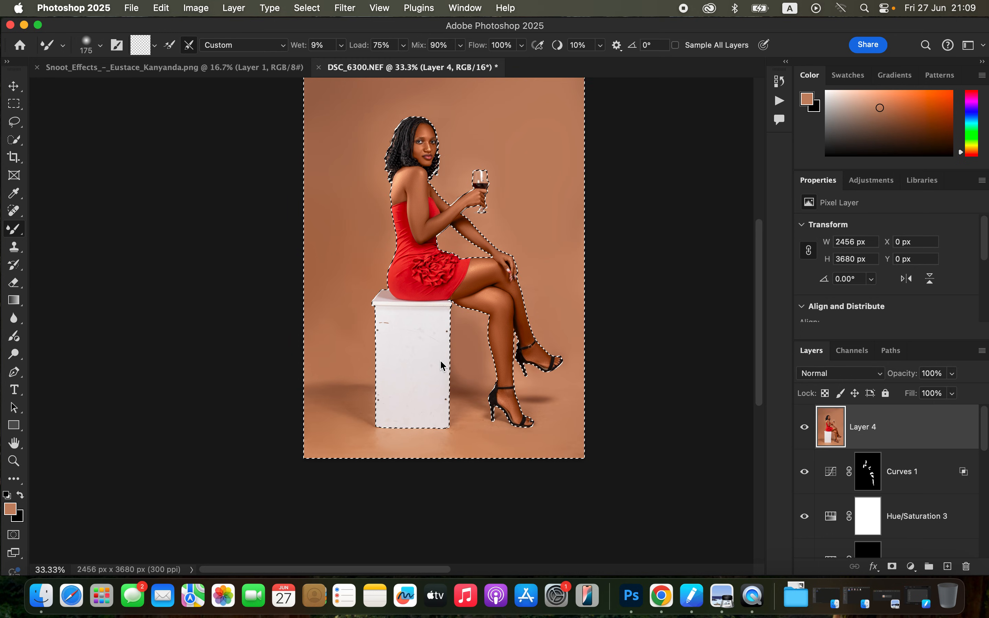
pyautogui.press('super+d')
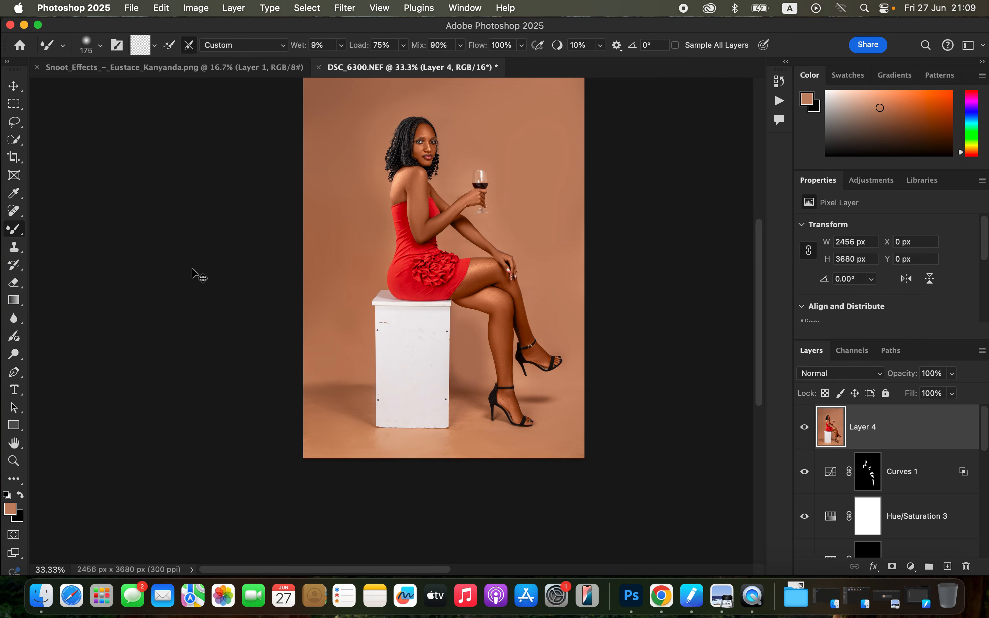
# Remove the screws, scratches and smudges from the white box's front with the Spot Healing Brush at 80 px.
pyautogui.click(15, 215)
pyautogui.press('super+equal')
pyautogui.press('super+equal')
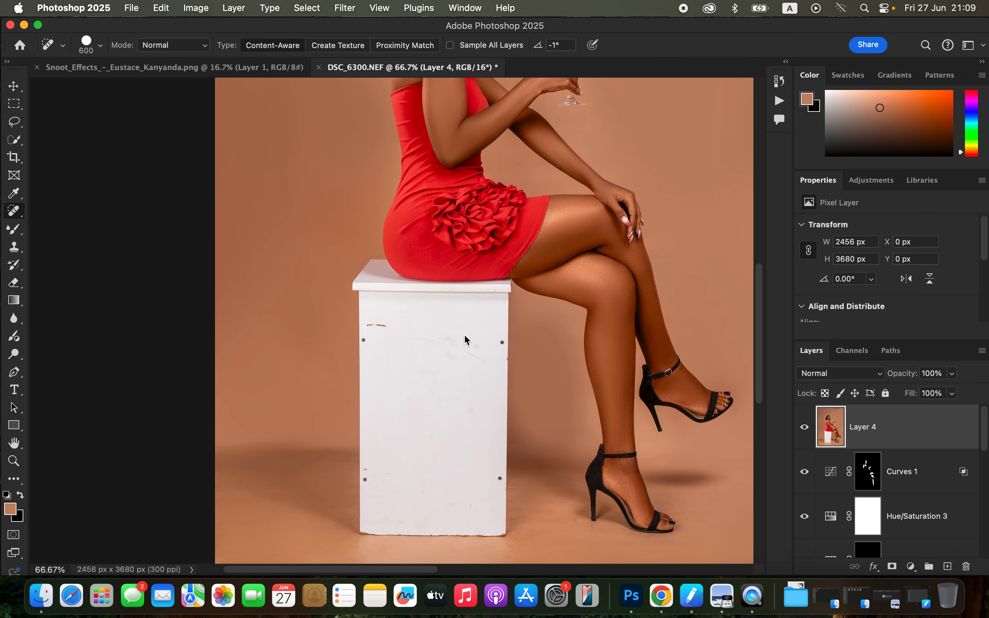
pyautogui.moveTo(385, 331)
pyautogui.mouseDown()
pyautogui.moveTo(371, 327)
pyautogui.moveTo(379, 333)
pyautogui.mouseUp()
pyautogui.click(364, 339)
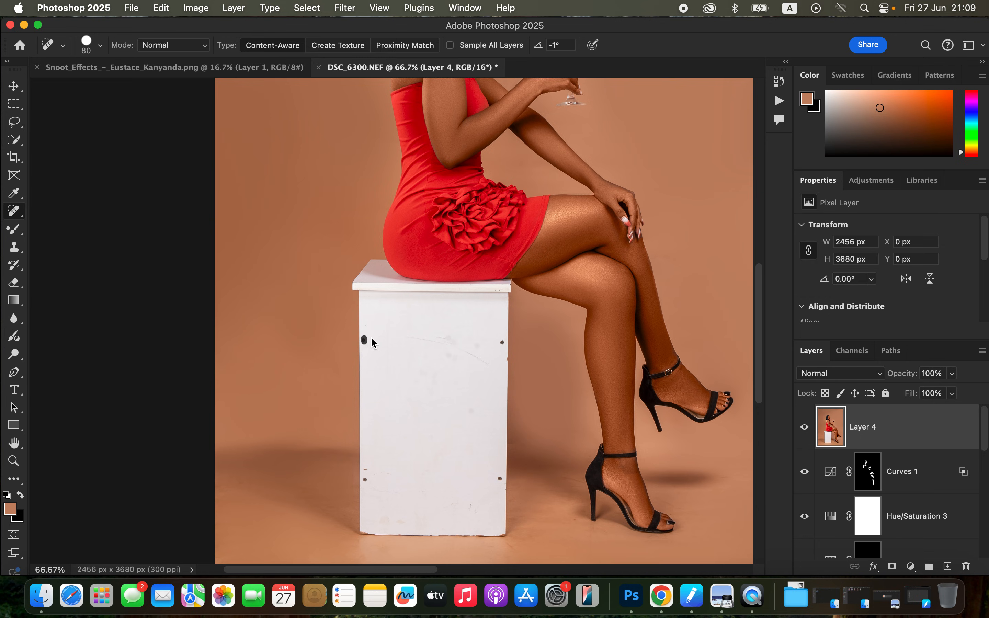
pyautogui.click(499, 343)
pyautogui.moveTo(439, 339); pyautogui.dragTo(490, 345)
pyautogui.click(500, 479)
pyautogui.click(468, 337)
pyautogui.moveTo(487, 348)
pyautogui.mouseDown()
pyautogui.moveTo(486, 334)
pyautogui.moveTo(424, 336)
pyautogui.mouseUp()
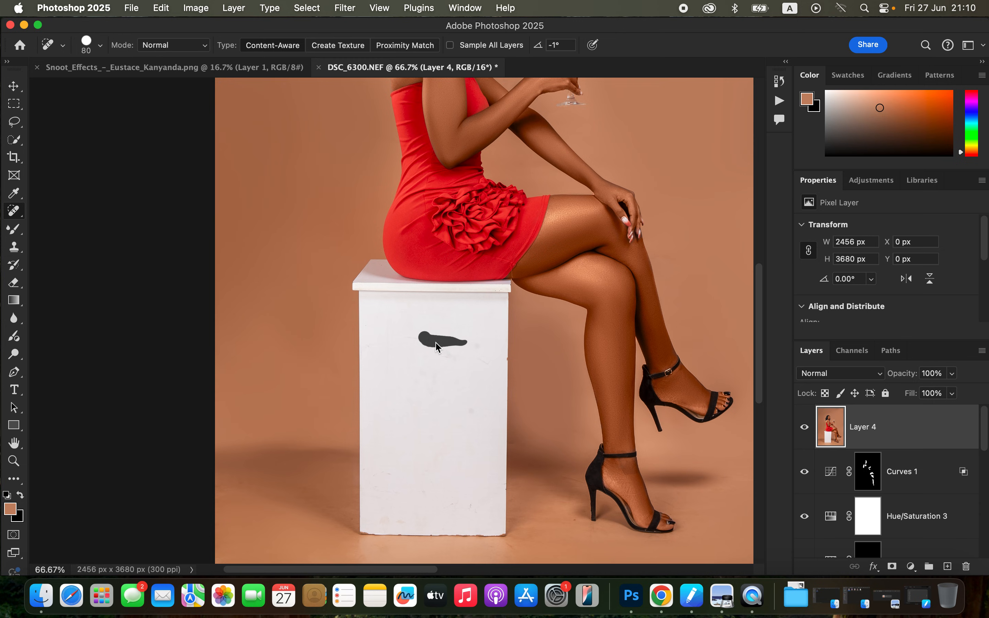
# Duplicate Layer 4 at the top of the layer stack.
pyautogui.press('super+minus')
pyautogui.press('super+minus')
pyautogui.press('super+minus')
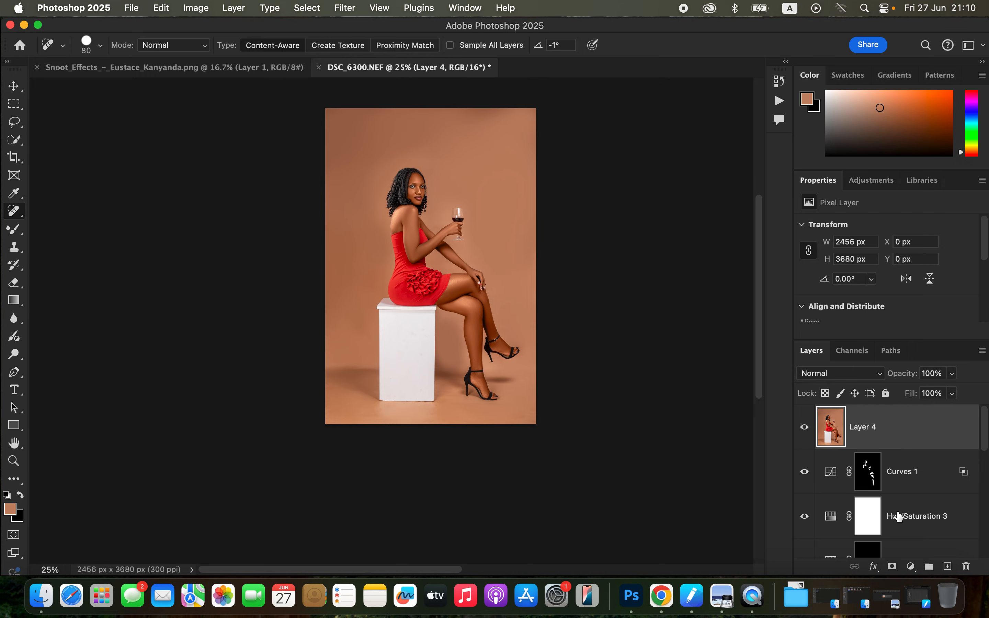
pyautogui.scroll(-3, 898, 517)
pyautogui.scroll(3, 897, 517)
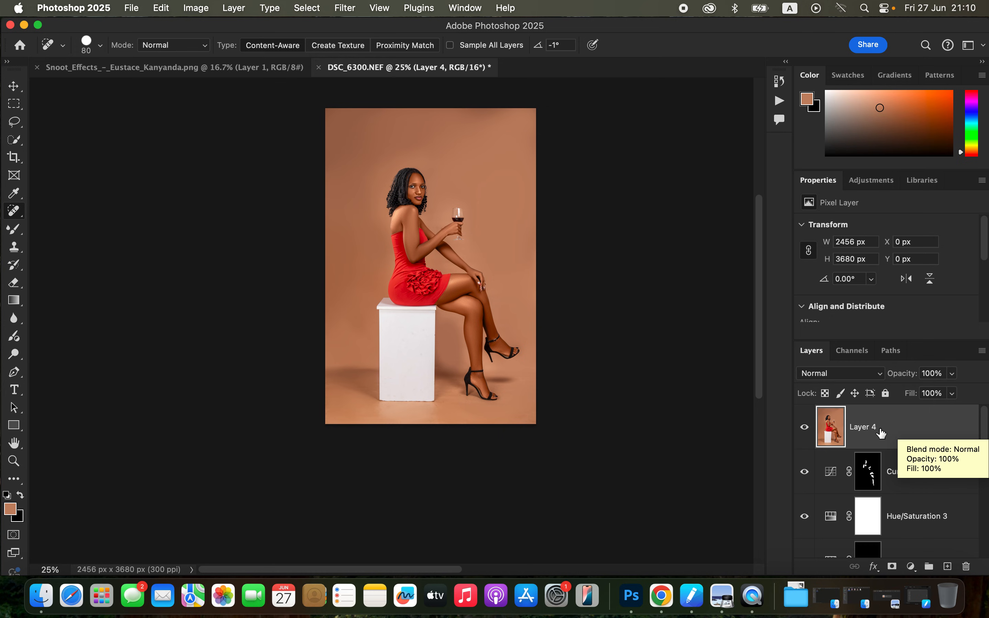
pyautogui.press('super+j')
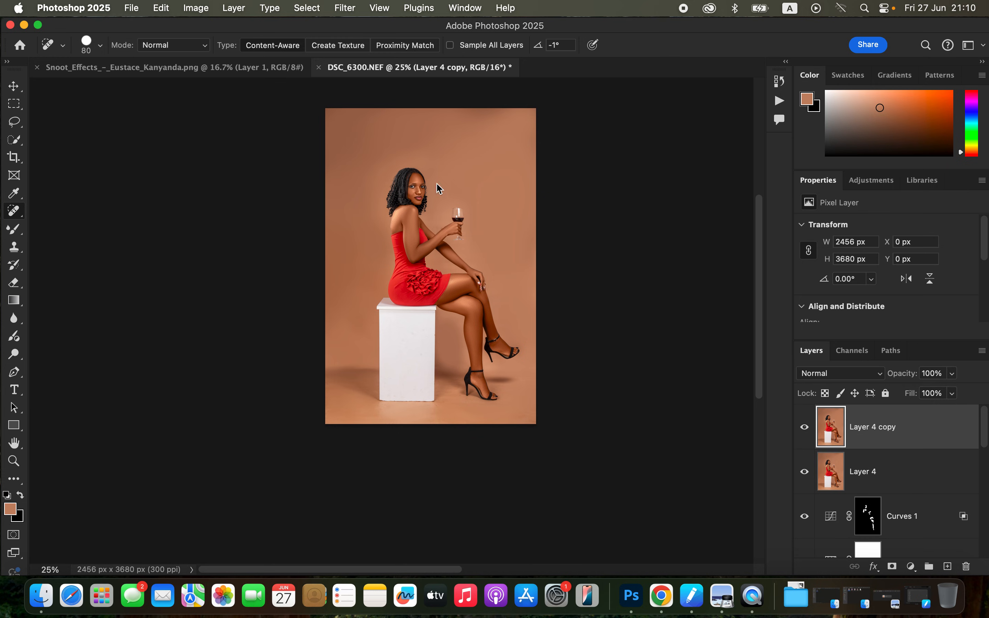
# Select the woman automatically as the subject and add the white box to the selection with the Quick Selection tool.
pyautogui.click(346, 8)
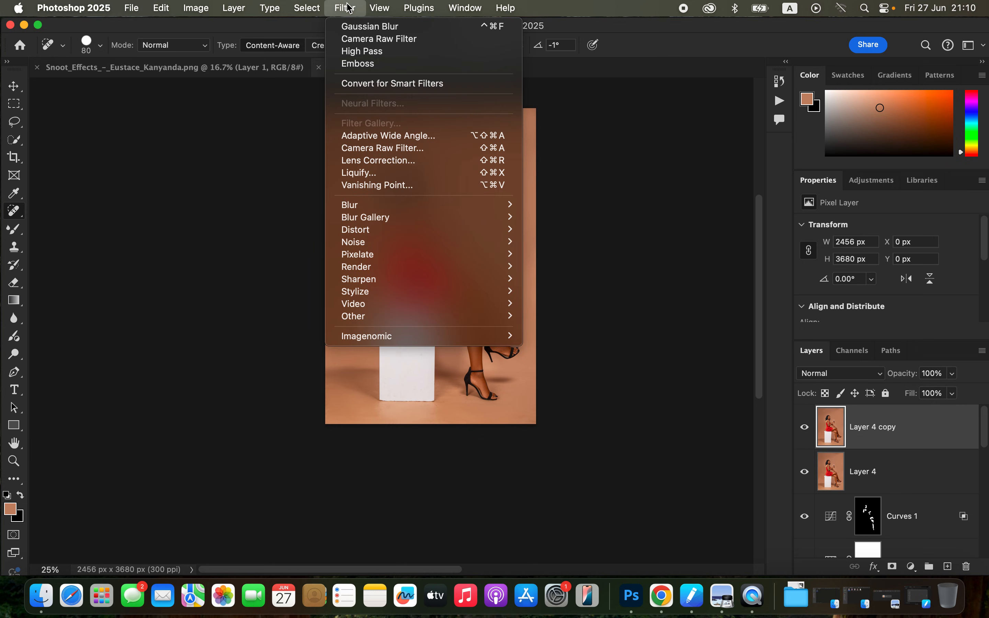
pyautogui.moveTo(307, 9)
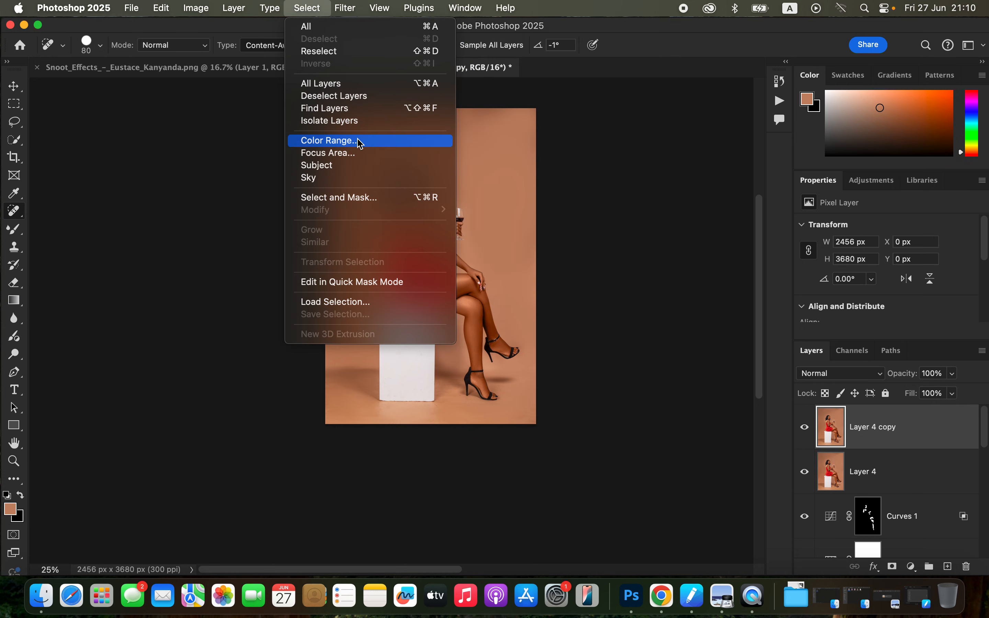
pyautogui.click(358, 166)
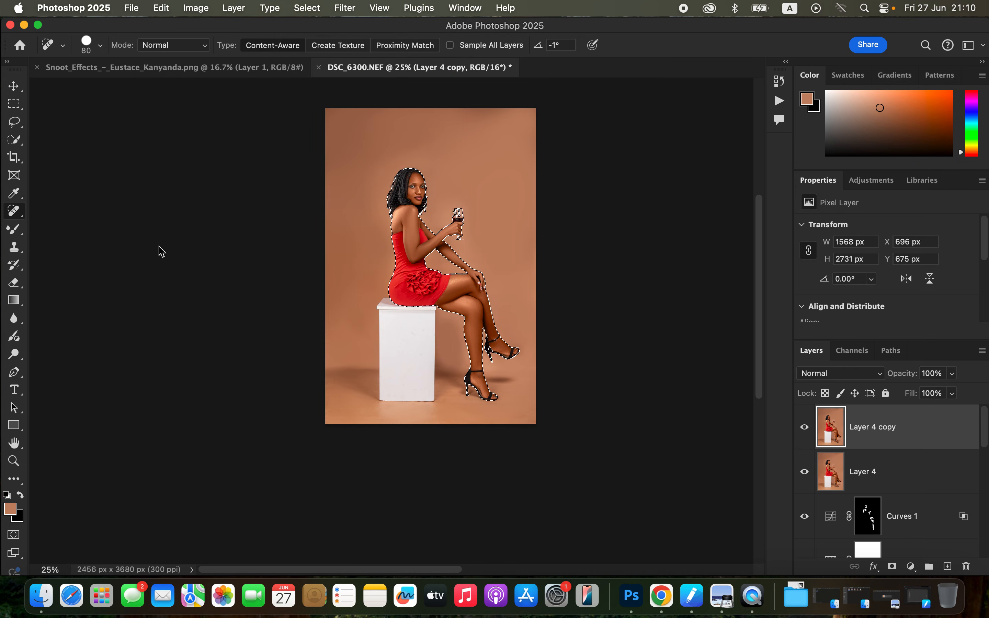
pyautogui.click(15, 139)
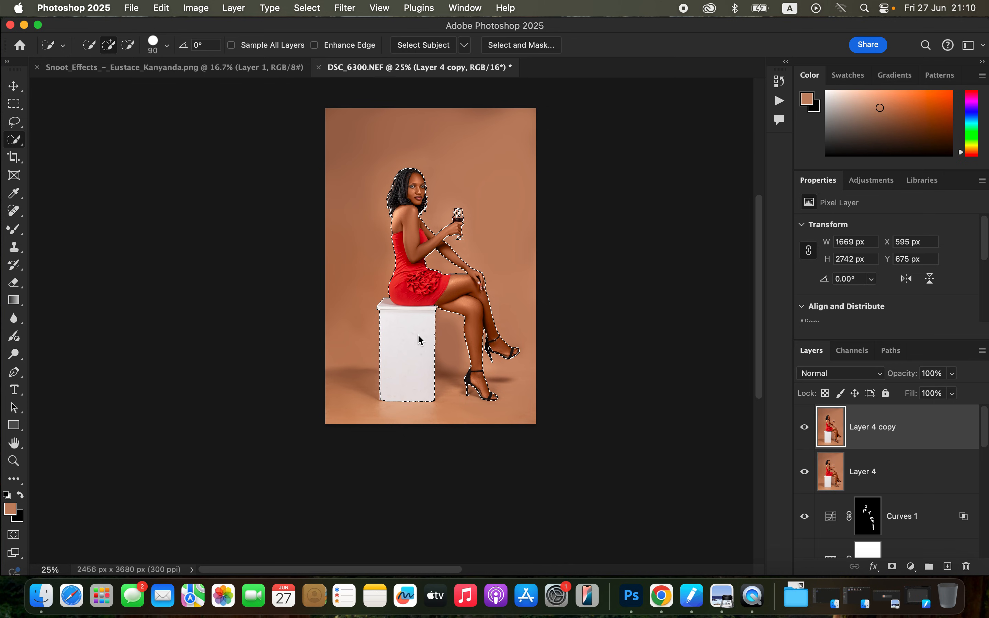
# Add the whole bowl of the wine glass to the selection with the Quick Selection brush reduced to 45 px.
pyautogui.press('super+equal')
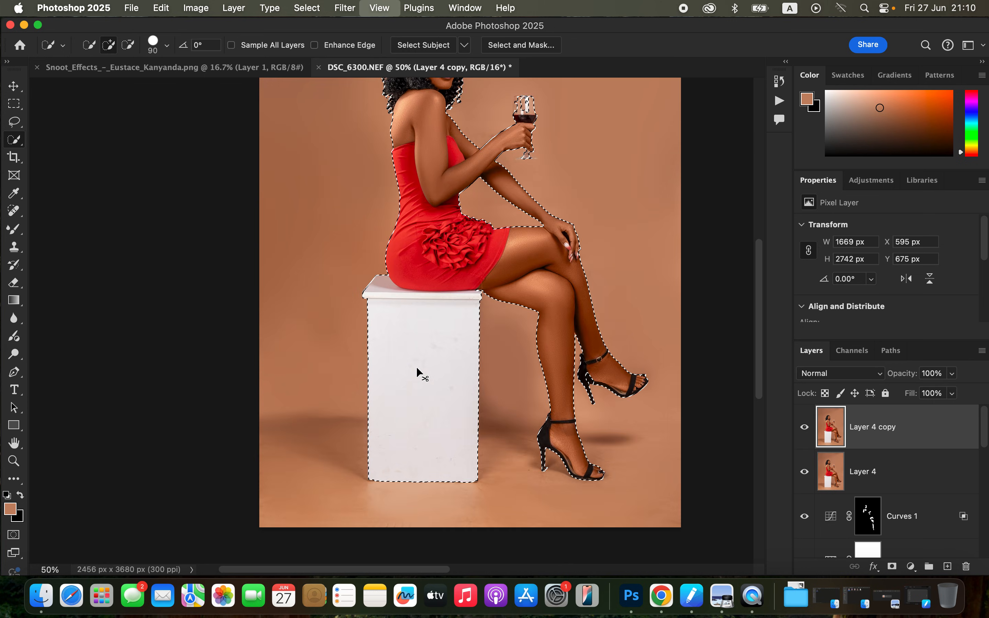
pyautogui.press('super+equal')
pyautogui.press('super+equal')
pyautogui.moveTo(477, 369); pyautogui.dragTo(425, 528)
pyautogui.moveTo(521, 331); pyautogui.dragTo(525, 331)
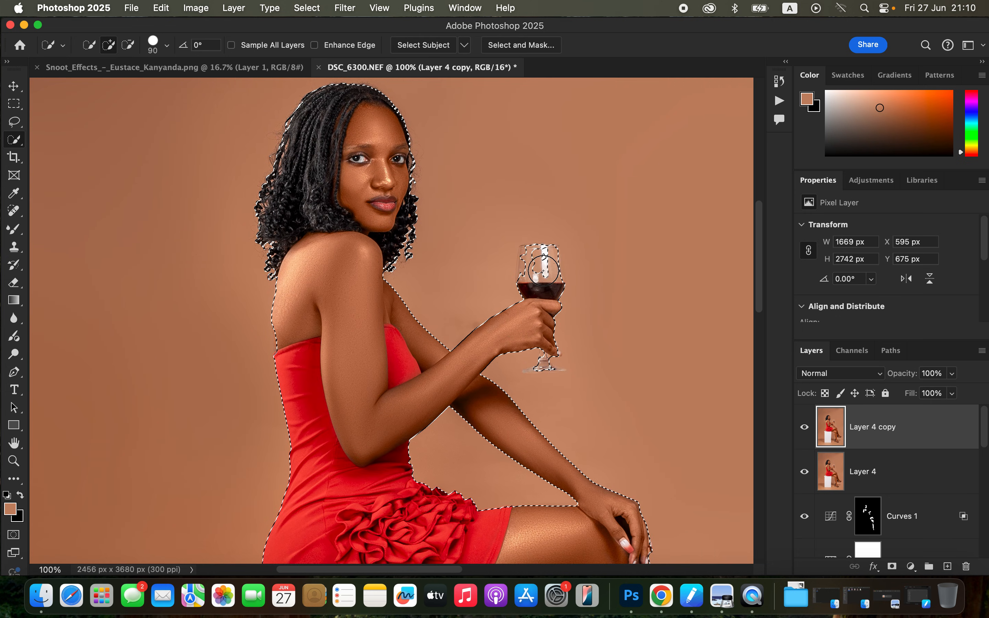
pyautogui.press('[')
pyautogui.press('[')
pyautogui.press('[')
pyautogui.press('[')
pyautogui.press('[')
pyautogui.moveTo(534, 260)
pyautogui.mouseDown()
pyautogui.moveTo(536, 276)
pyautogui.moveTo(525, 275)
pyautogui.moveTo(524, 250)
pyautogui.moveTo(546, 258)
pyautogui.mouseUp()
pyautogui.click(517, 249)
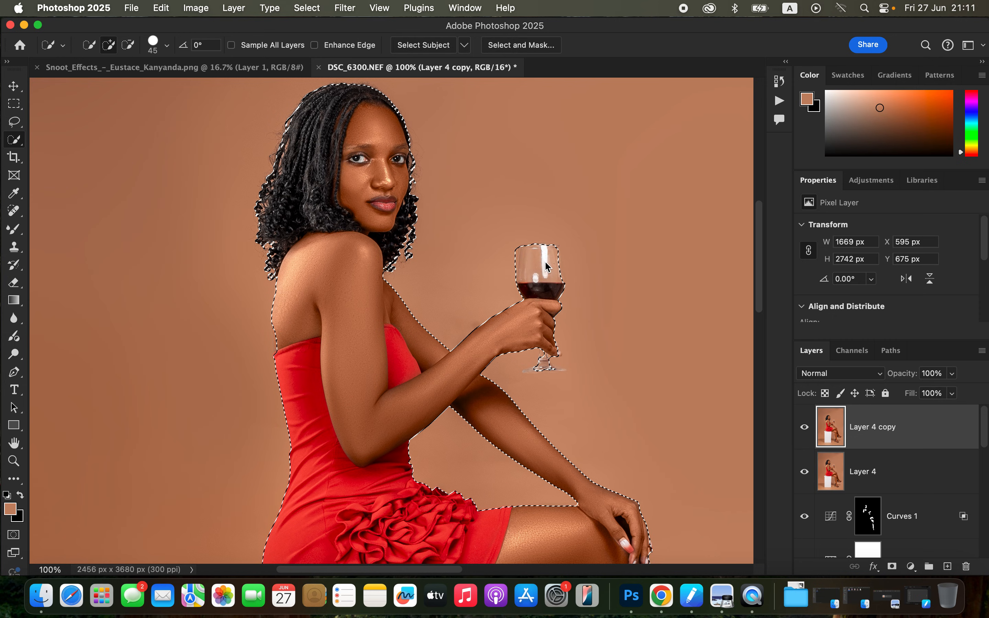
pyautogui.click(556, 253)
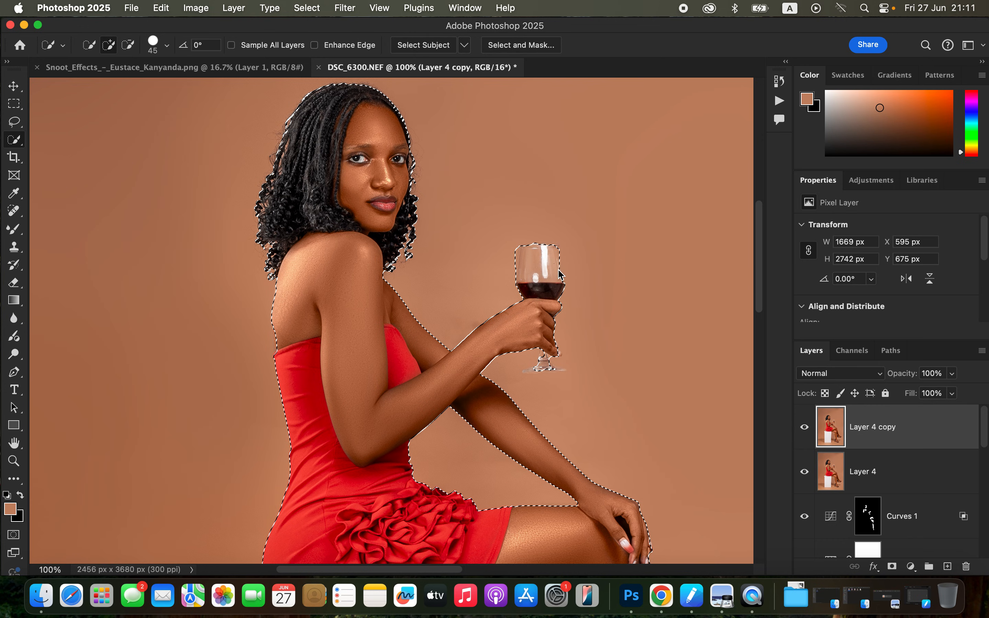
pyautogui.click(557, 253)
pyautogui.click(559, 258)
pyautogui.moveTo(558, 268); pyautogui.dragTo(558, 287)
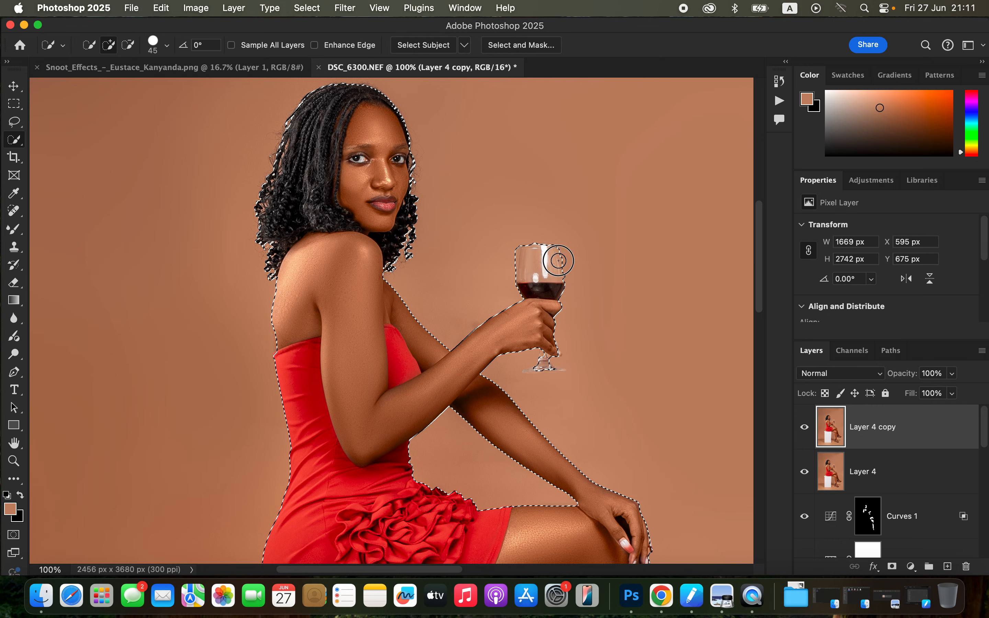
pyautogui.click(553, 283)
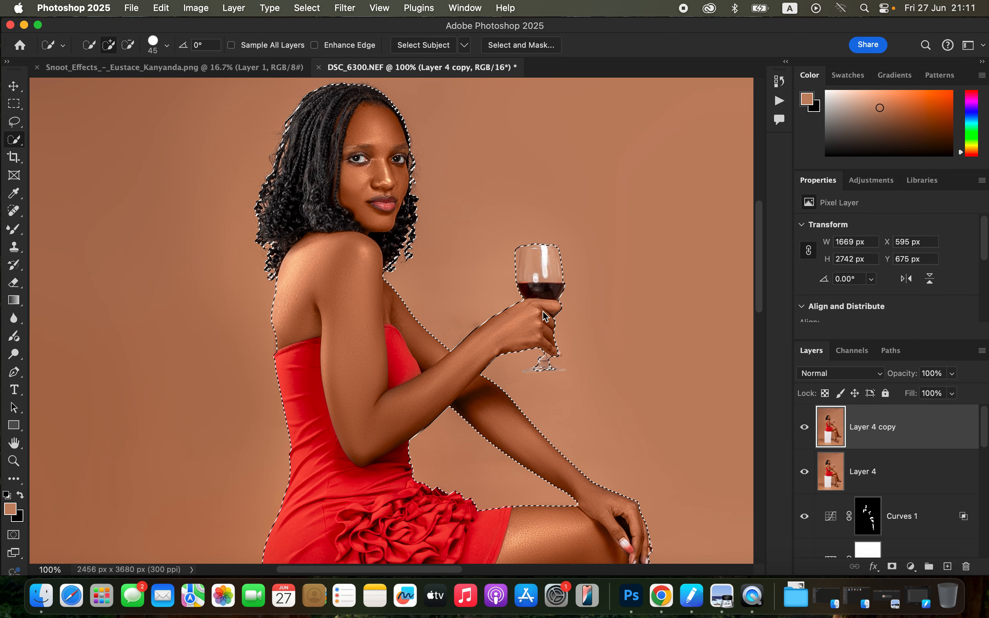
# Add the glass's stem and foot with a 9 px Quick Selection brush and trim the selection to the glass's outline.
pyautogui.click(543, 369)
pyautogui.press('super+equal')
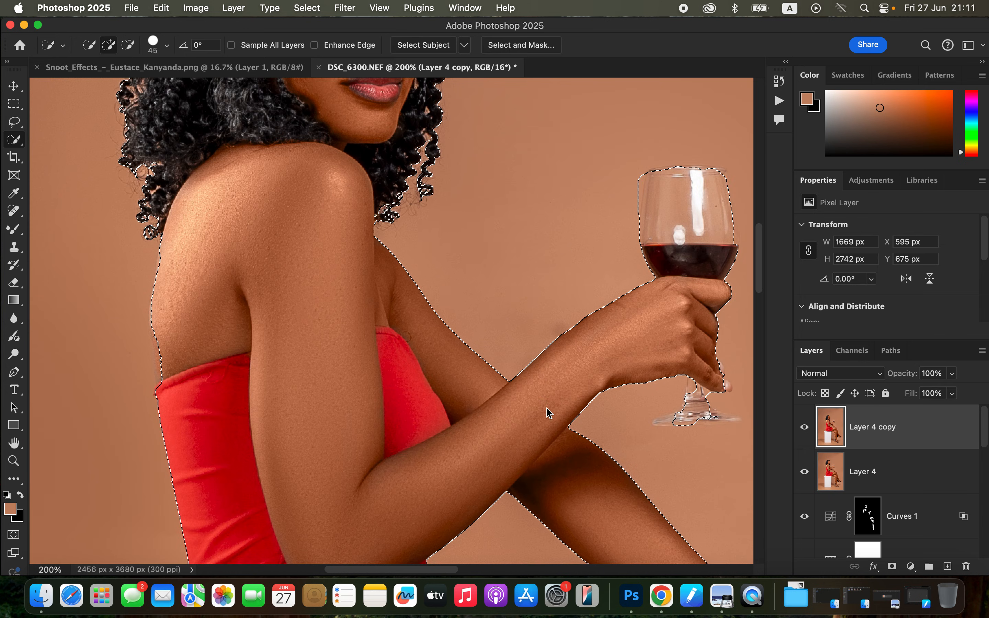
pyautogui.hscroll(6, 547, 411)
pyautogui.press('[')
pyautogui.press('[')
pyautogui.click(566, 365)
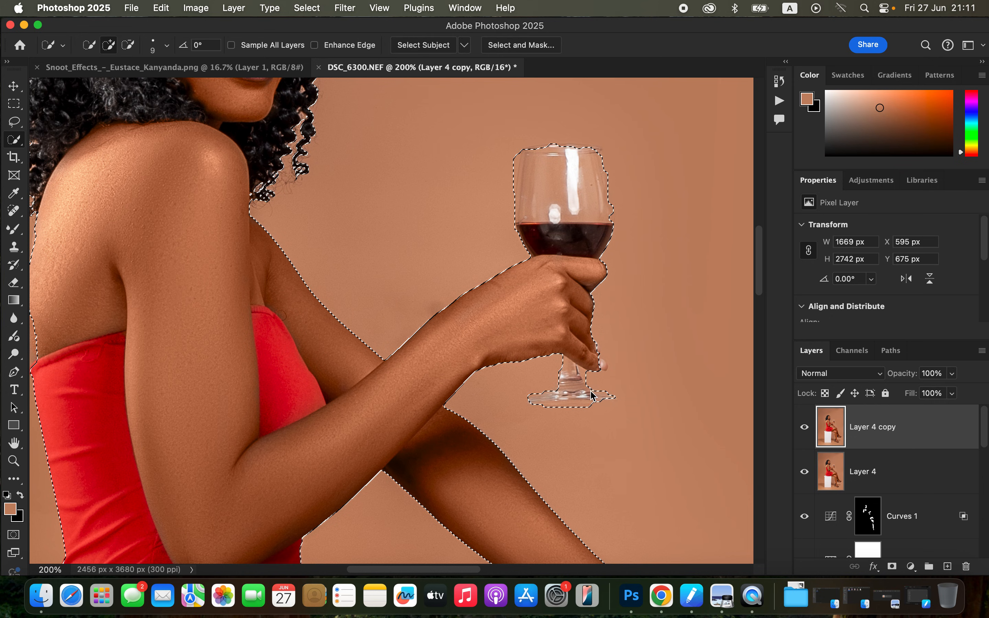
pyautogui.press('alt')
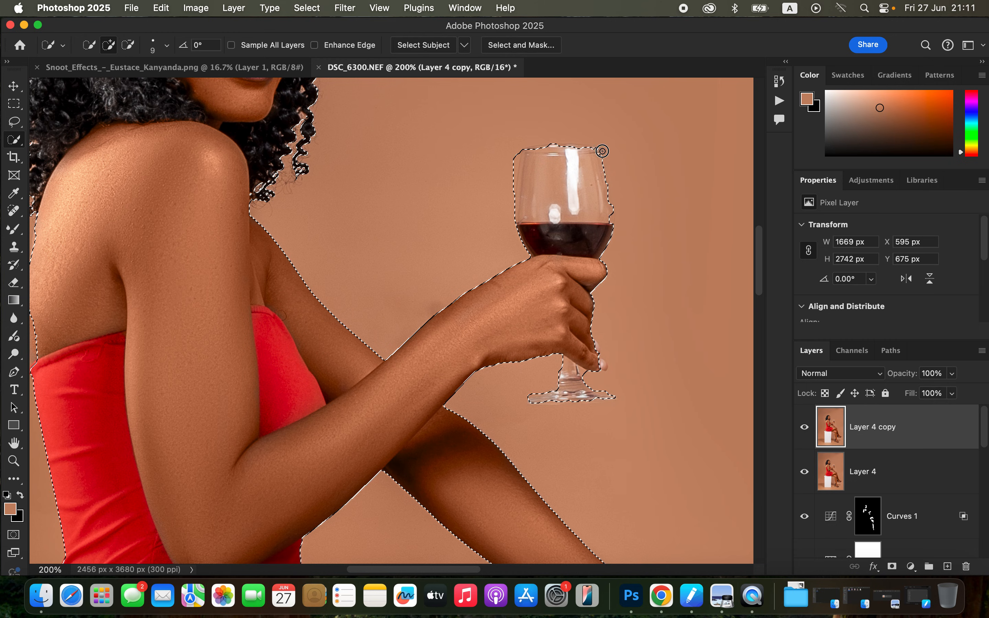
pyautogui.click(609, 218)
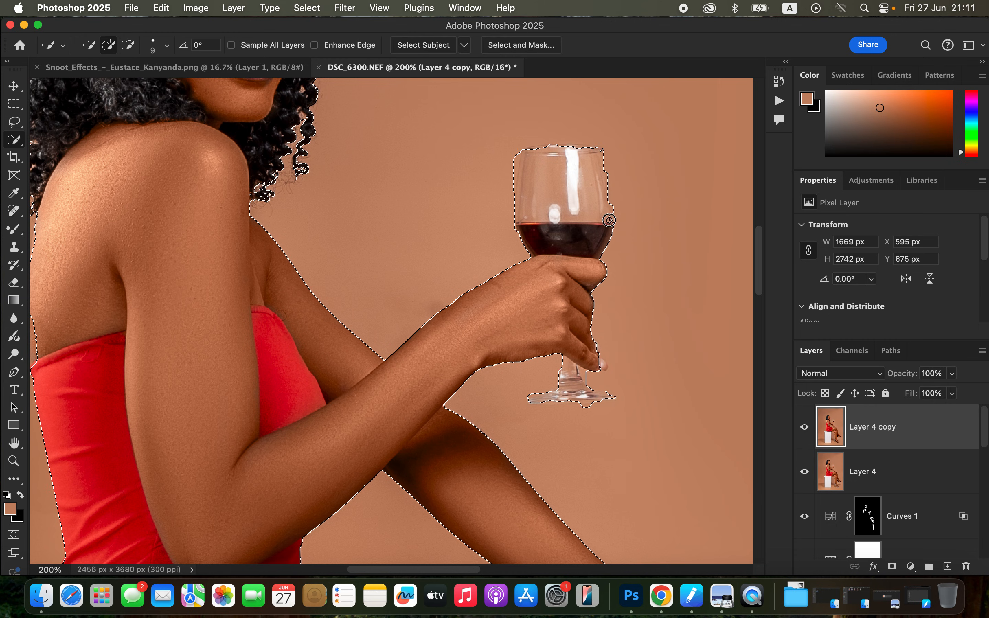
pyautogui.keyDown('alt'); pyautogui.click(608, 200); pyautogui.keyUp('alt')
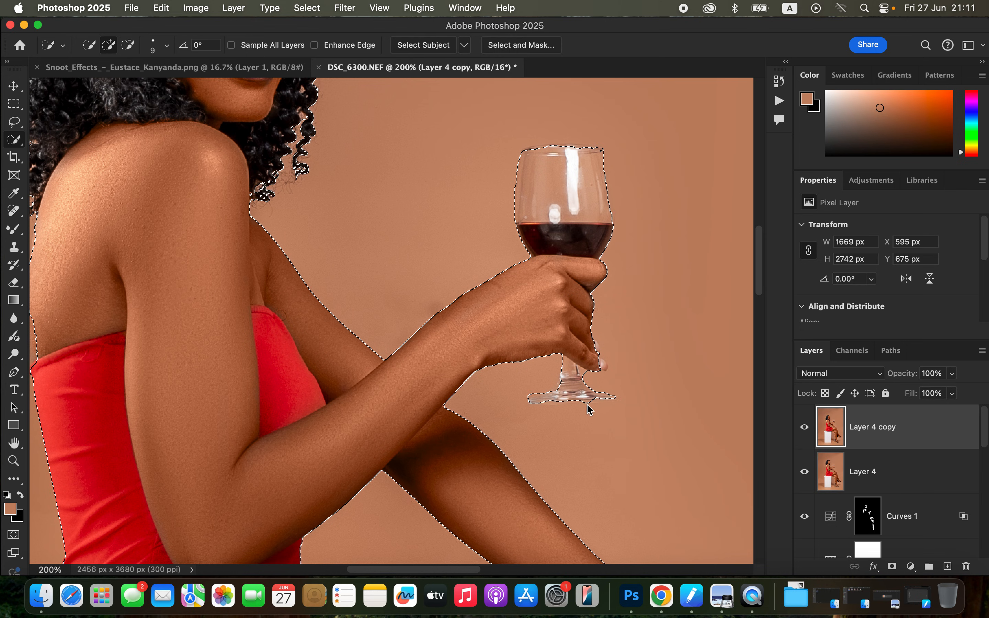
# Copy the selected woman, glass and white box onto a new layer above Layer 4 copy.
pyautogui.press('super+minus')
pyautogui.press('super+minus')
pyautogui.press('super+minus')
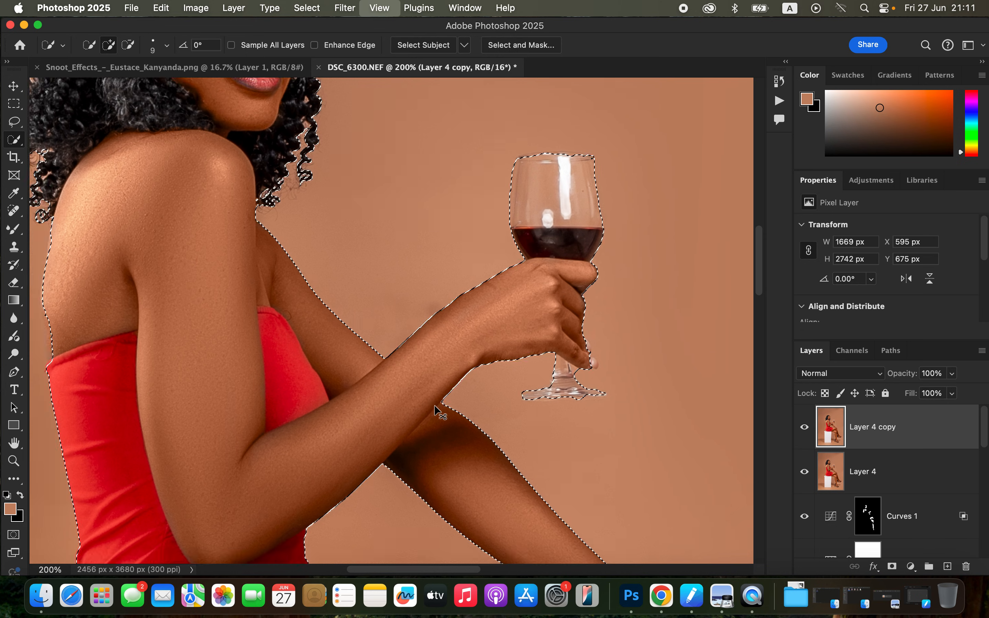
pyautogui.press('super+minus')
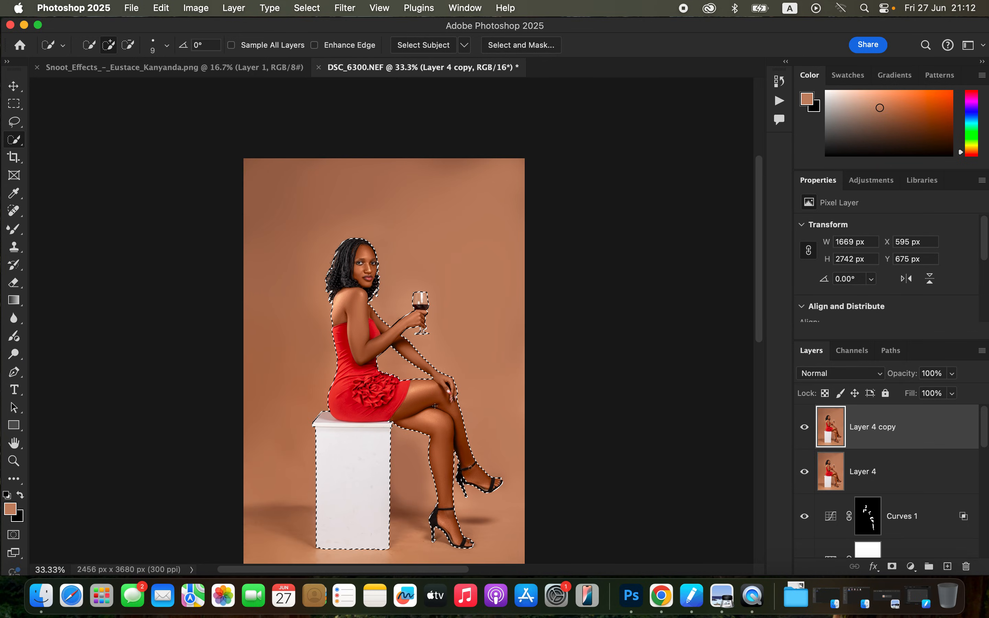
pyautogui.scroll(-3, 435, 406)
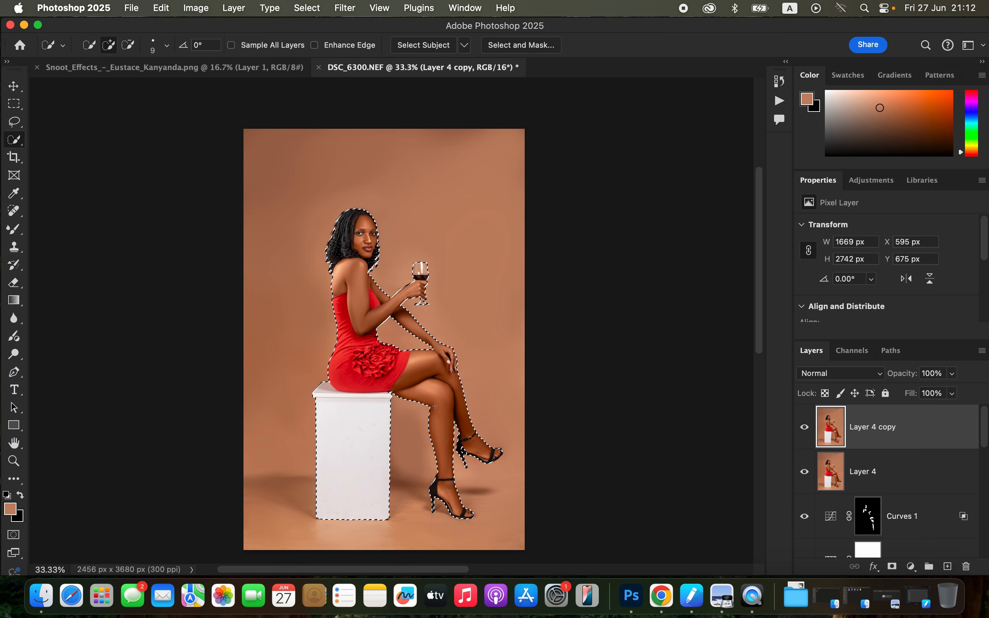
pyautogui.press('super+c')
pyautogui.press('super+v')
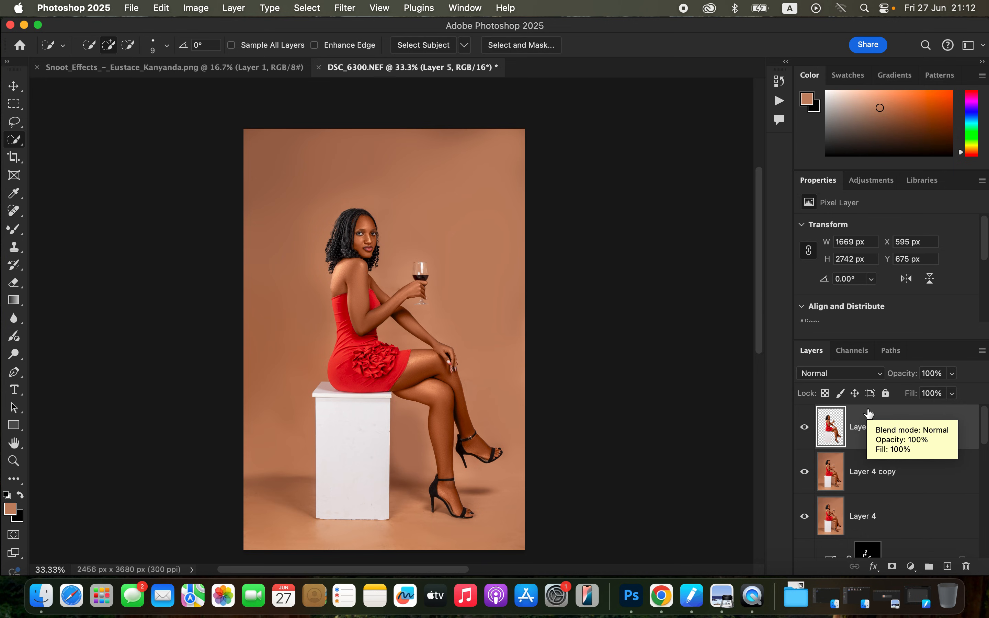
# Copy the squiggly-line pattern tile from the Snoot Effects document and paste it into DSC_6300.NEF directly above Layer 4 copy.
pyautogui.click(894, 474)
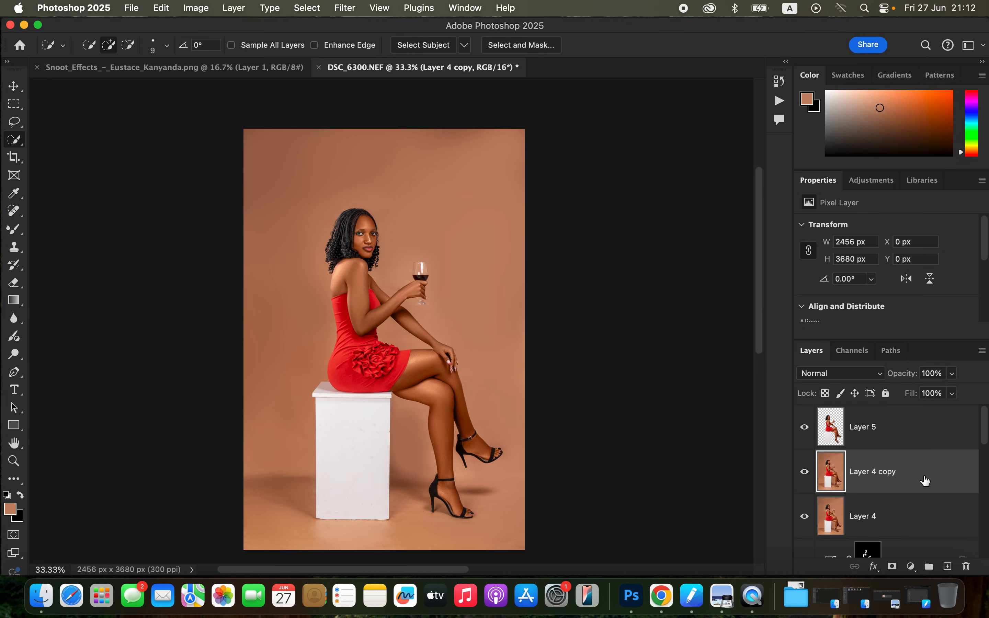
pyautogui.click(191, 72)
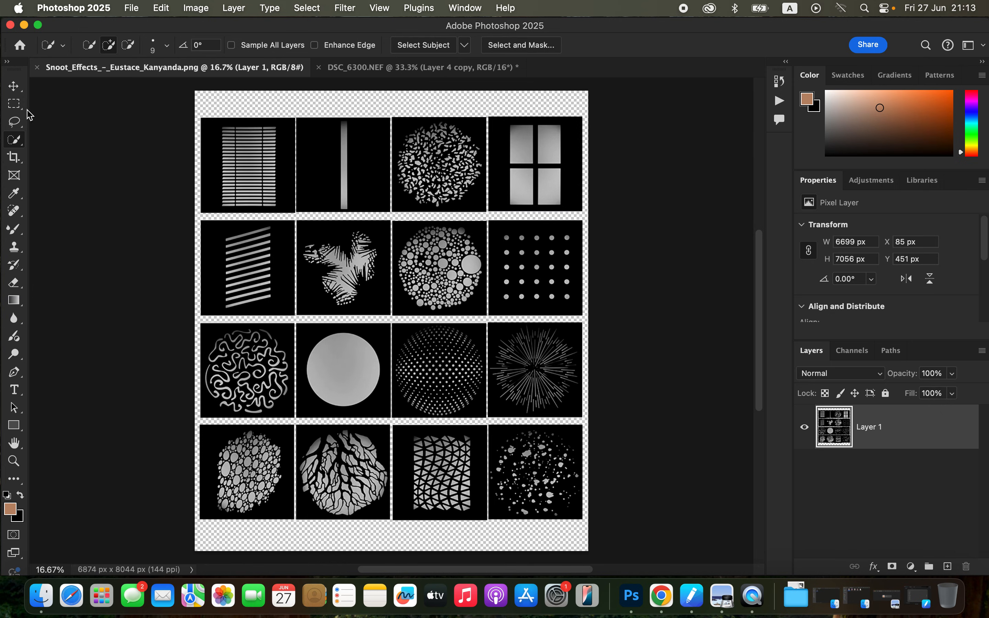
pyautogui.click(18, 104)
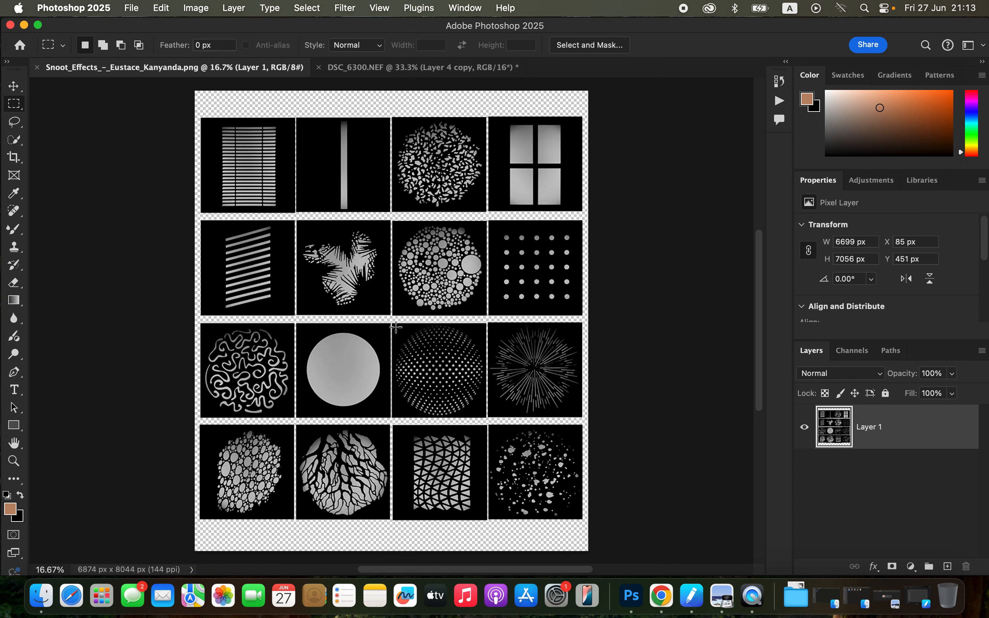
pyautogui.moveTo(396, 327); pyautogui.dragTo(482, 415)
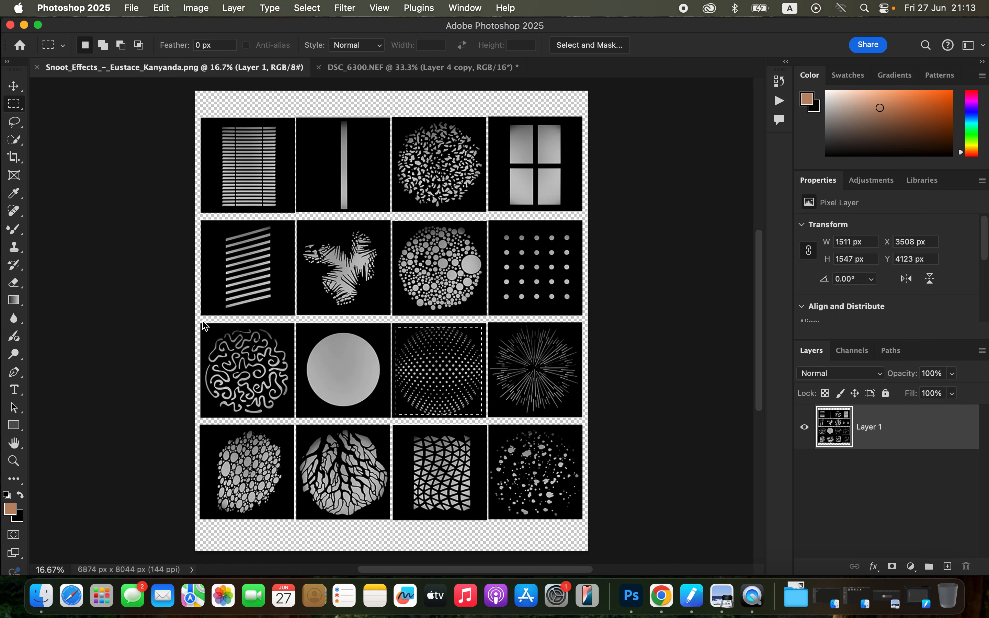
pyautogui.press('super+equal')
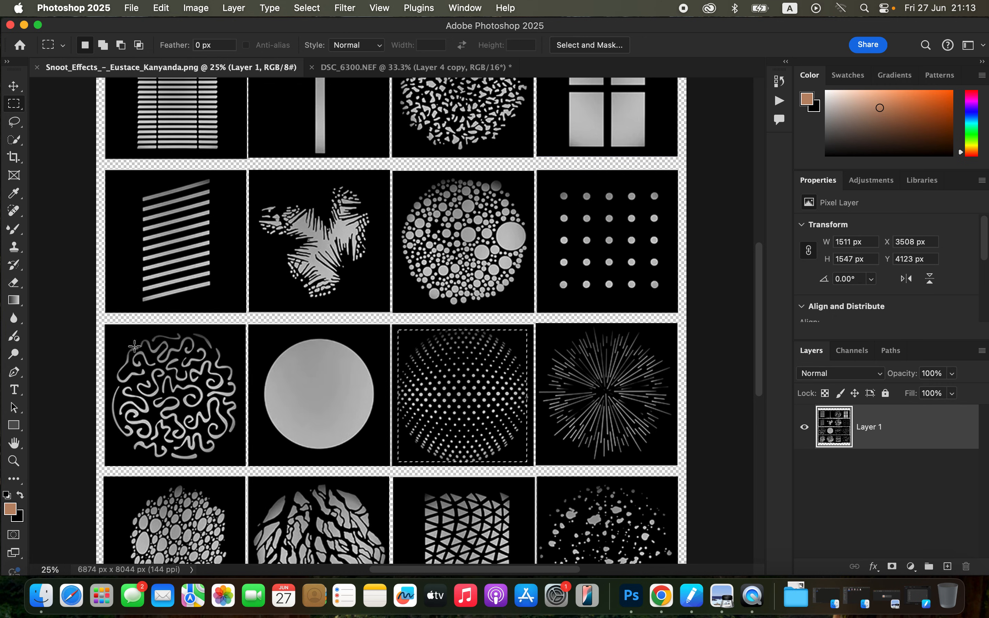
pyautogui.moveTo(110, 327)
pyautogui.mouseDown()
pyautogui.moveTo(197, 397)
pyautogui.moveTo(242, 467)
pyautogui.mouseUp()
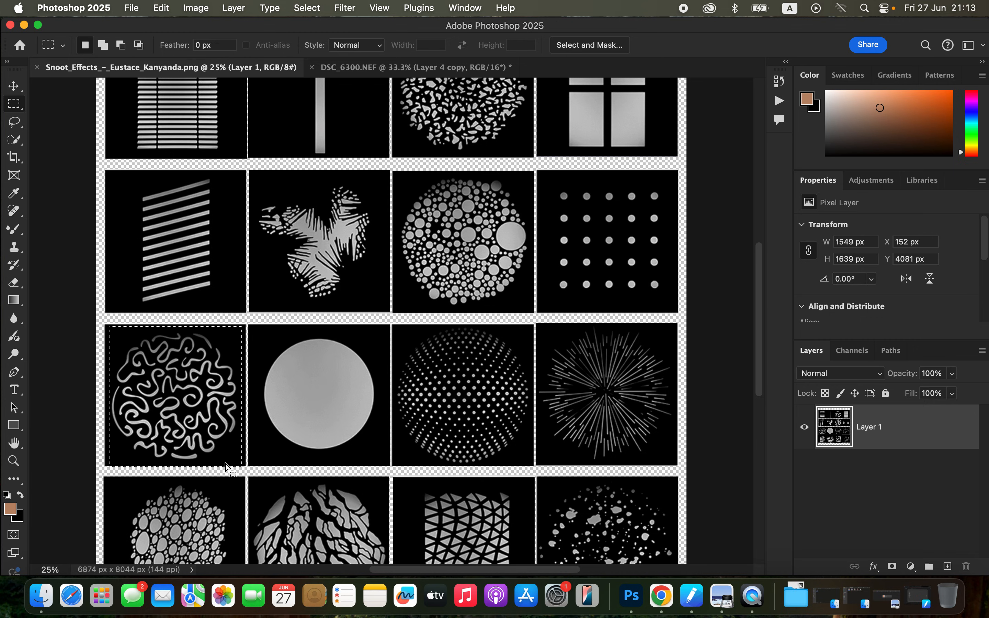
pyautogui.click(416, 67)
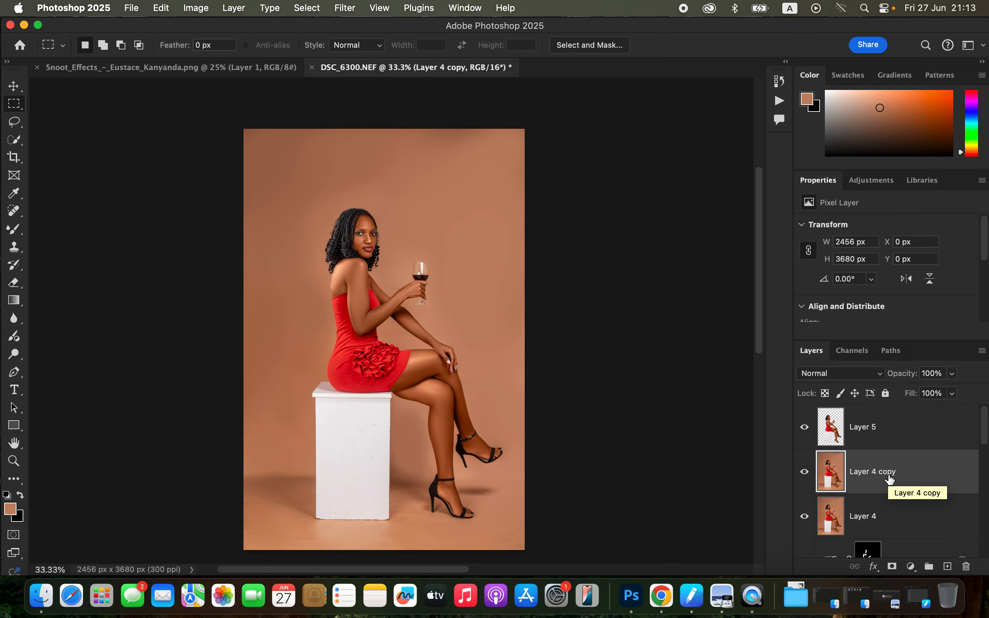
pyautogui.press('super+v')
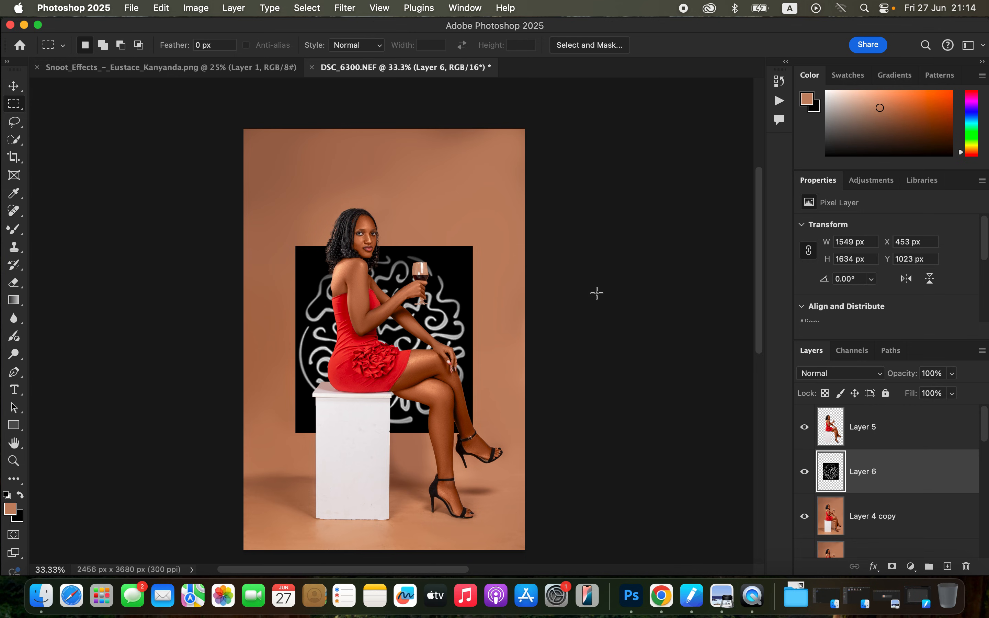
# Convert the squiggly-line pattern on Layer 6 to a smart object and set its blend mode to Screen.
pyautogui.rightClick(913, 476)
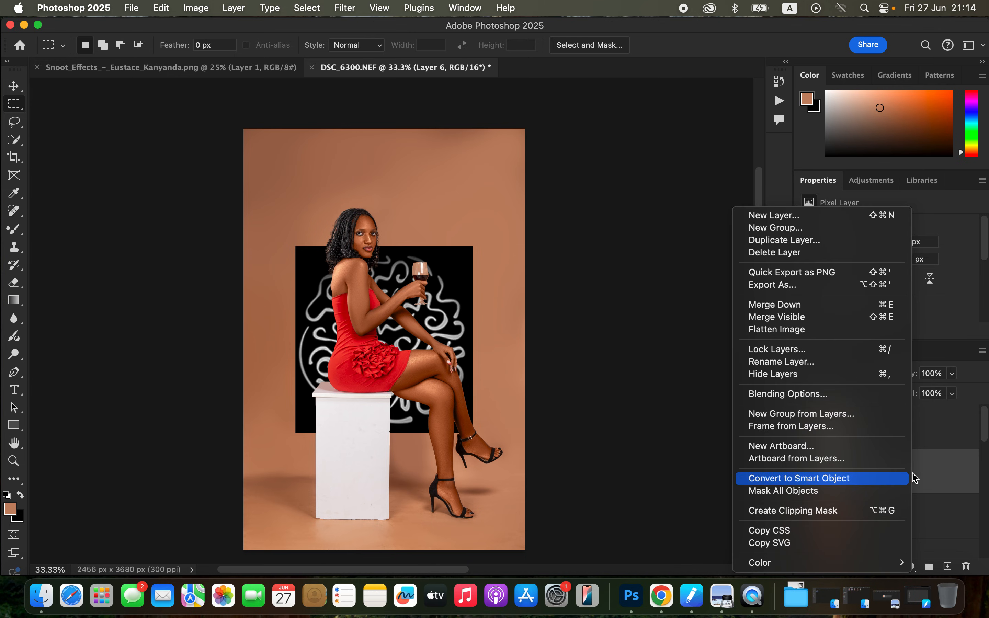
pyautogui.click(823, 479)
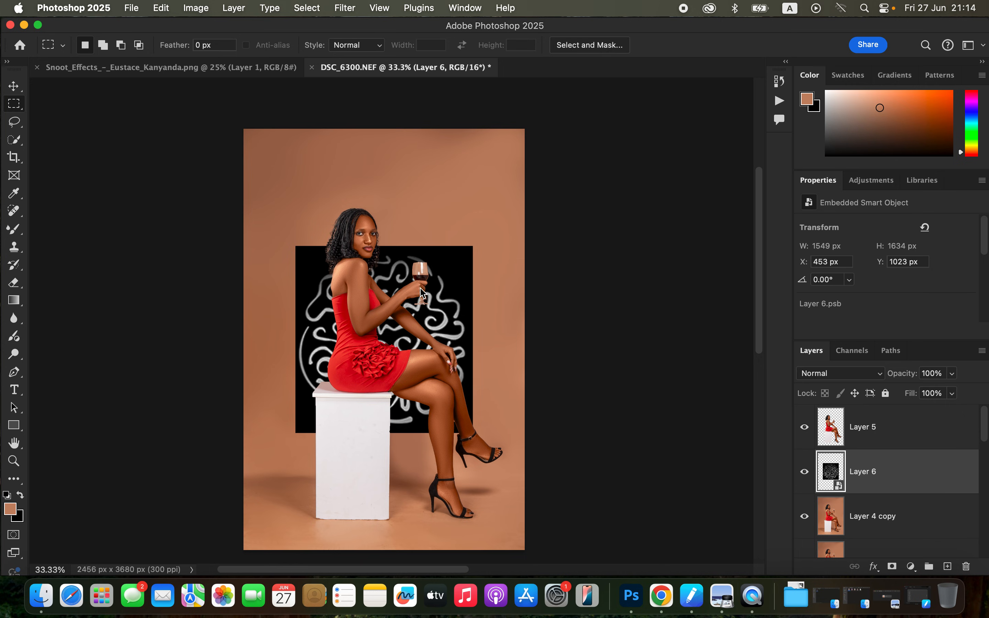
pyautogui.click(853, 374)
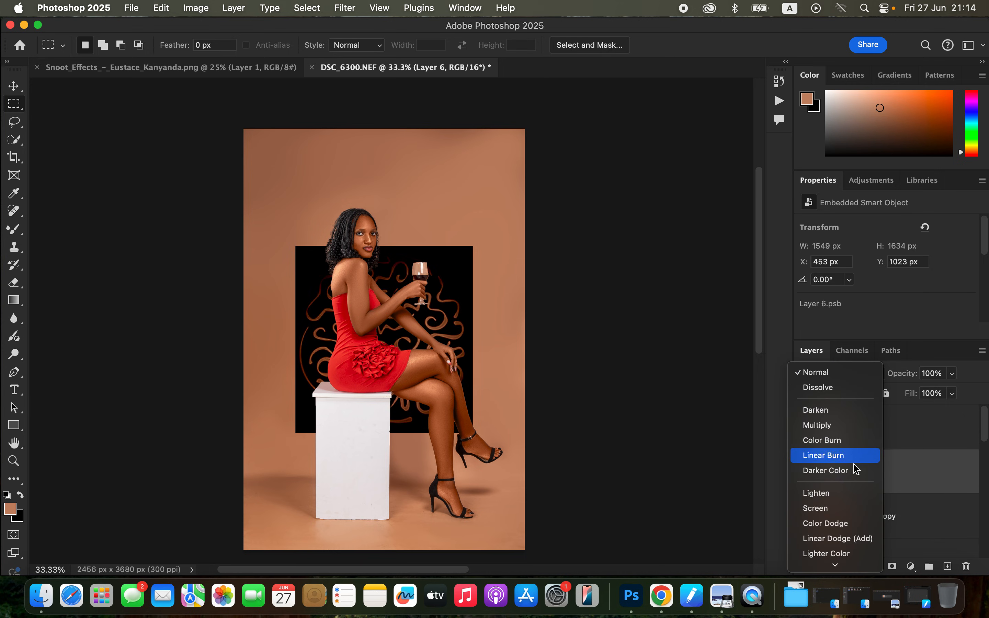
pyautogui.click(853, 514)
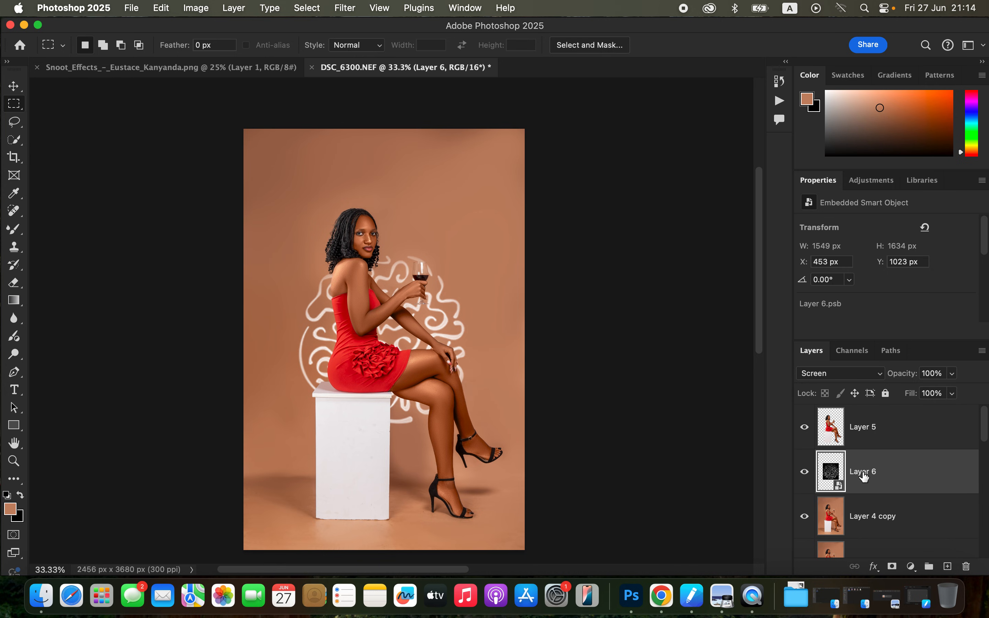
# Scale the pattern up proportionally to about 133% and position it on the backdrop around the woman's head and upper body.
pyautogui.press('super+t')
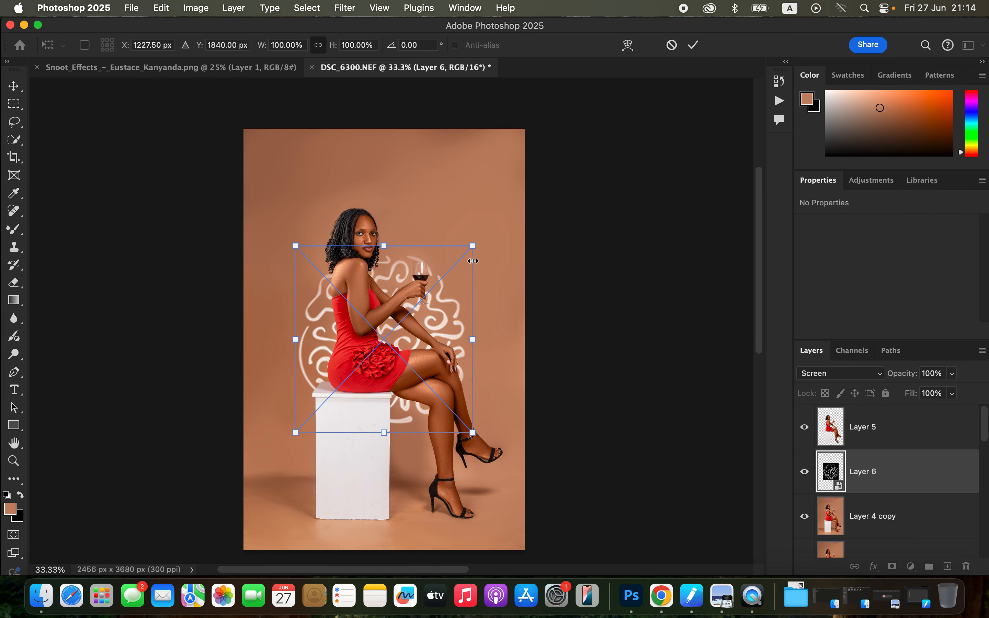
pyautogui.moveTo(478, 247); pyautogui.dragTo(501, 194)
pyautogui.moveTo(383, 339); pyautogui.dragTo(447, 263)
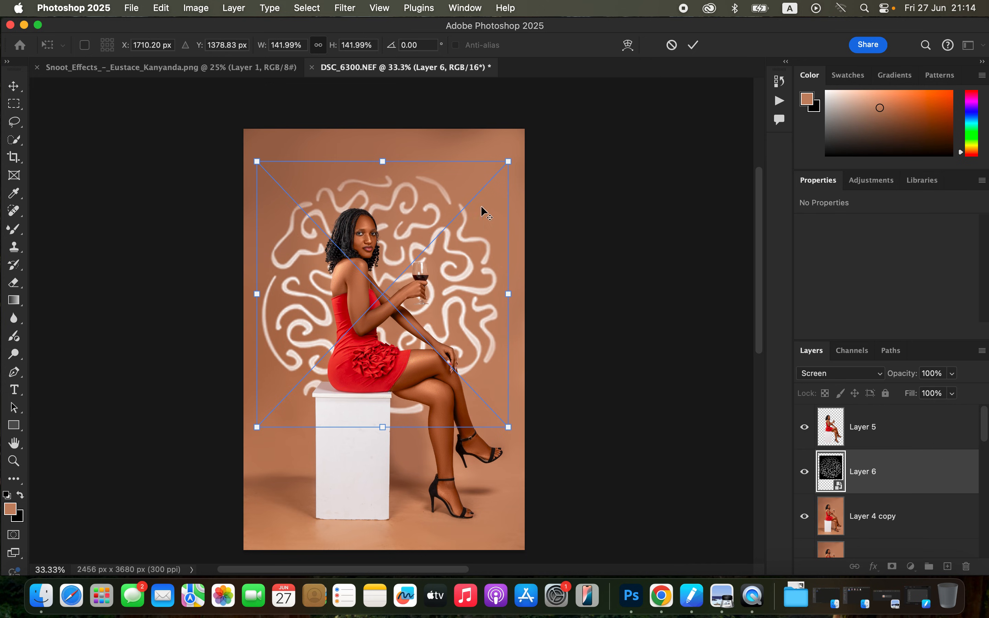
pyautogui.moveTo(508, 161); pyautogui.dragTo(505, 170)
pyautogui.moveTo(439, 286)
pyautogui.mouseDown()
pyautogui.moveTo(451, 263)
pyautogui.moveTo(445, 275)
pyautogui.mouseUp()
pyautogui.moveTo(493, 173)
pyautogui.mouseDown()
pyautogui.moveTo(483, 187)
pyautogui.moveTo(495, 176)
pyautogui.mouseUp()
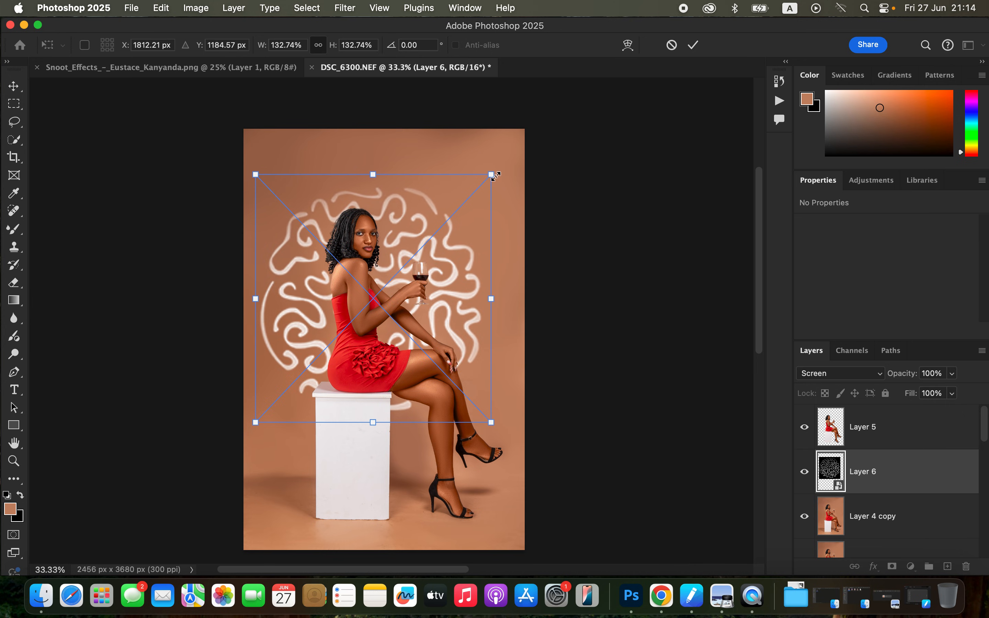
pyautogui.press('Return')
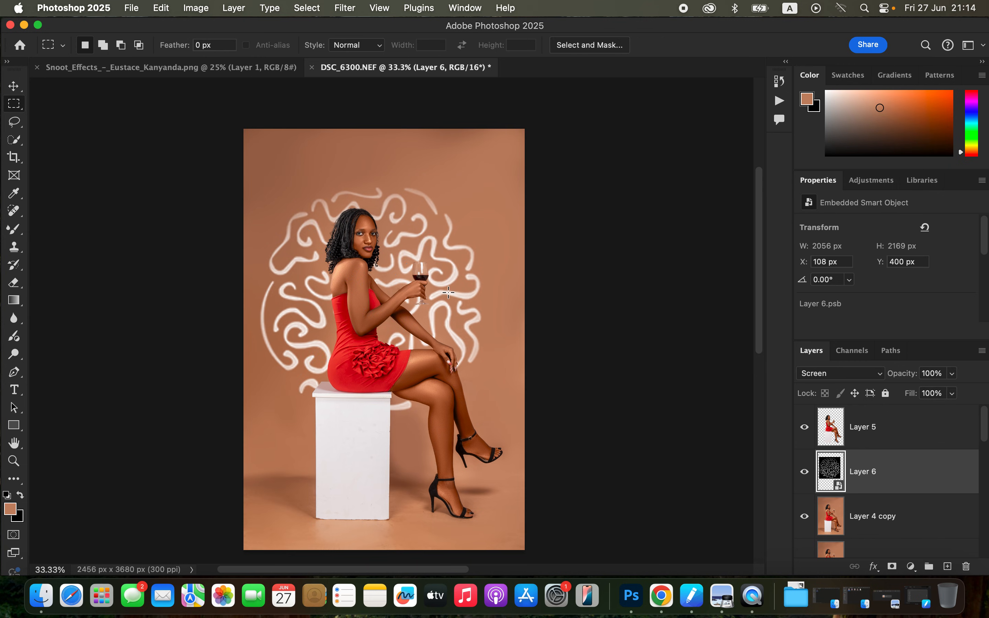
# Soften the pattern on Layer 6 with a Gaussian Blur of 9.7 pixels radius.
pyautogui.click(350, 9)
pyautogui.moveTo(370, 204)
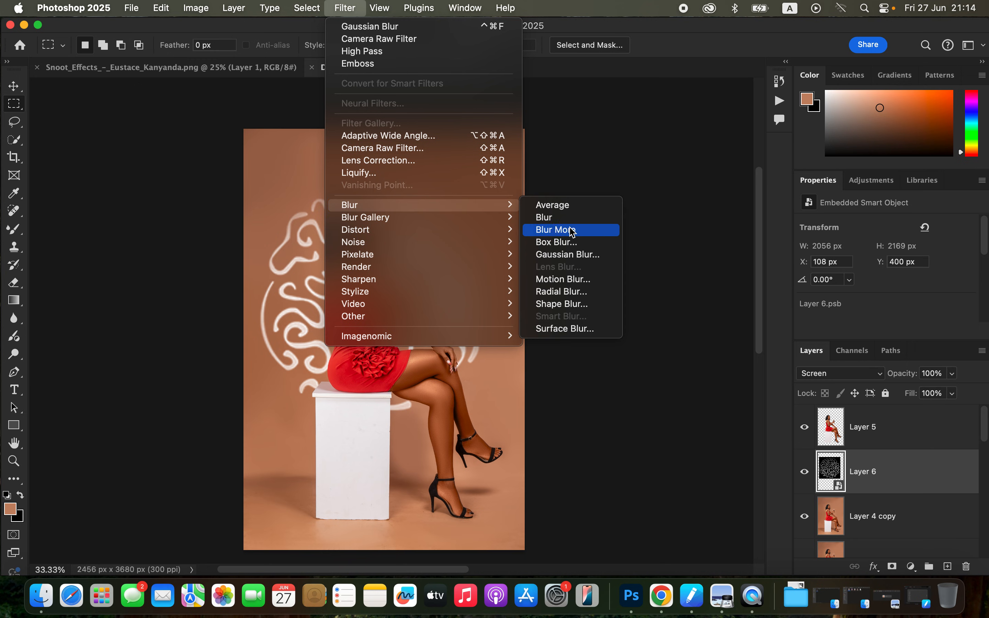
pyautogui.click(584, 254)
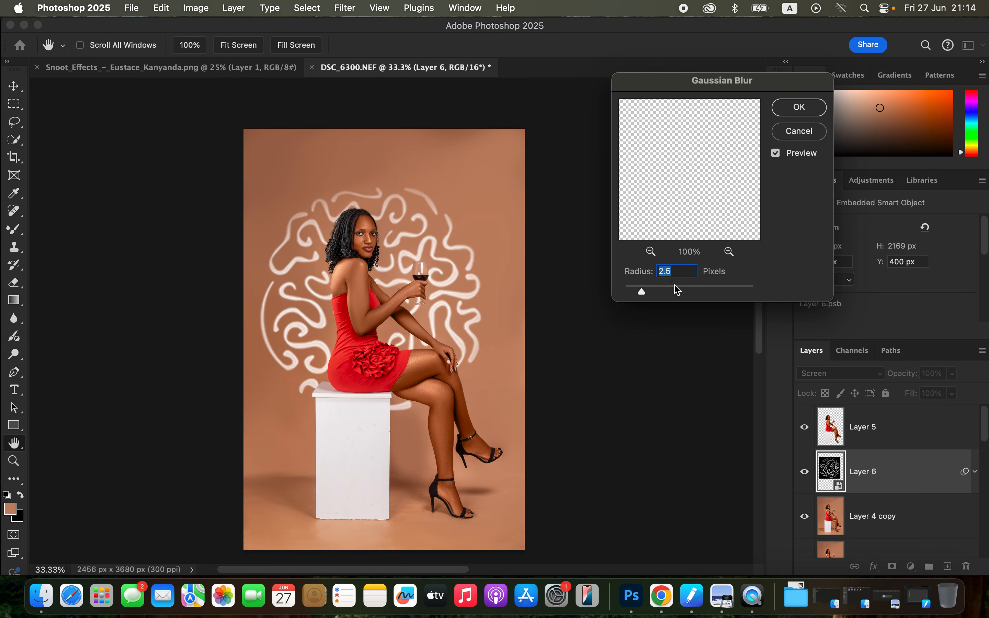
pyautogui.click(660, 291)
pyautogui.moveTo(663, 290)
pyautogui.mouseDown()
pyautogui.moveTo(688, 293)
pyautogui.moveTo(678, 294)
pyautogui.mouseUp()
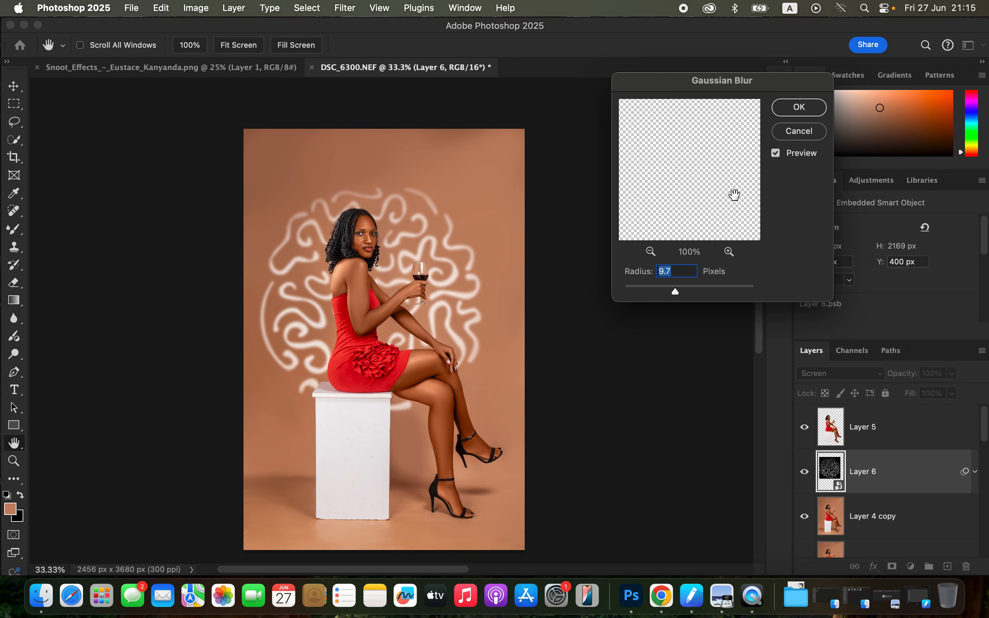
pyautogui.click(801, 108)
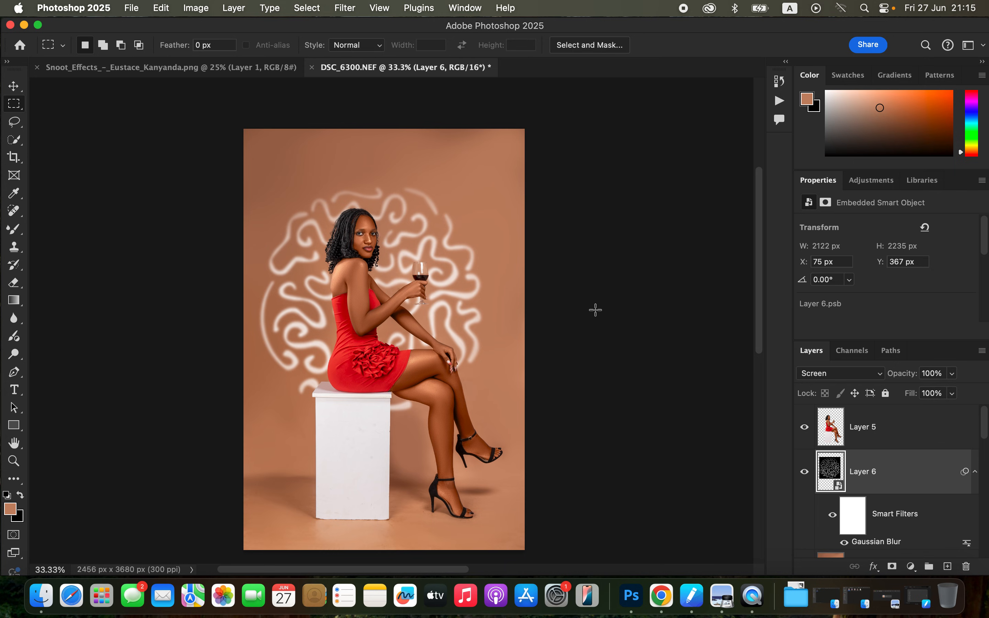
# Add a Hue/Saturation adjustment layer above Layer 6 and clip it to the pattern.
pyautogui.click(910, 567)
pyautogui.click(928, 412)
pyautogui.moveTo(984, 264); pyautogui.dragTo(985, 282)
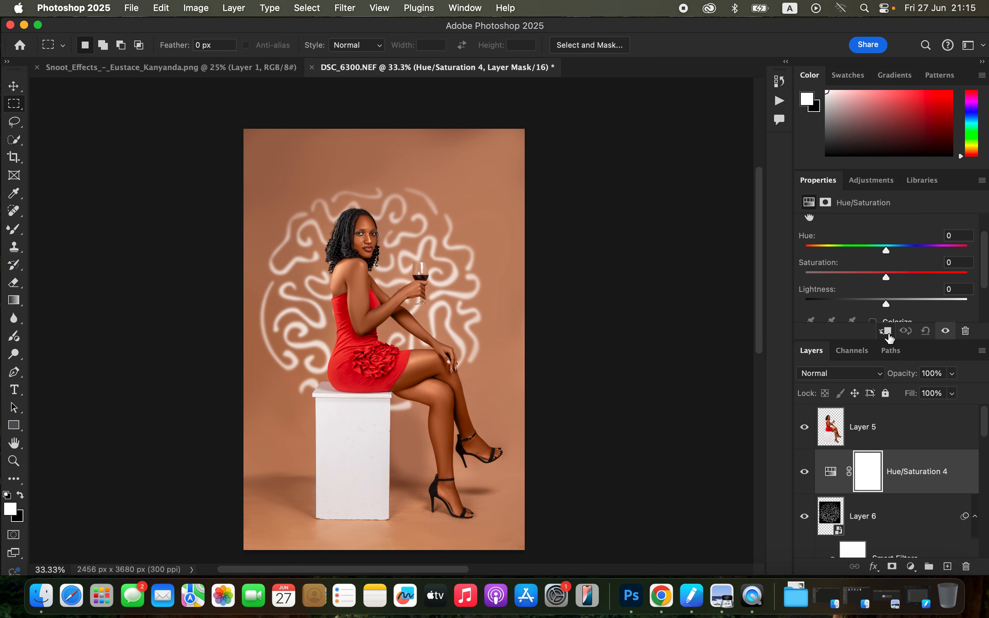
pyautogui.click(886, 332)
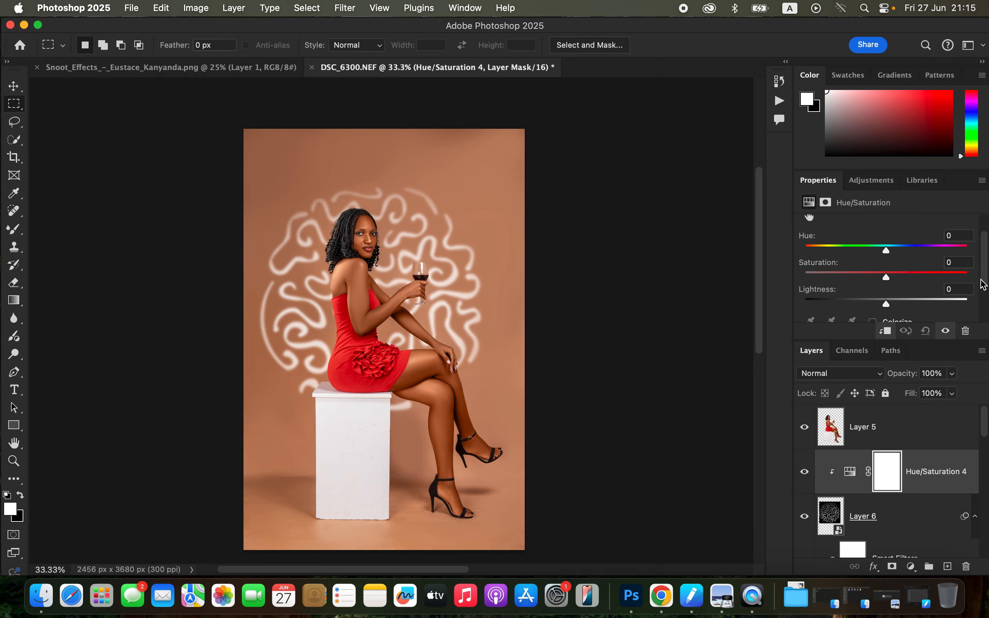
# Colorize the pattern through the clipped Hue/Saturation adjustment with hue 221 and saturation 35.
pyautogui.scroll(-2, 981, 282)
pyautogui.click(873, 288)
pyautogui.moveTo(986, 284); pyautogui.dragTo(984, 269)
pyautogui.moveTo(854, 239); pyautogui.dragTo(940, 230)
pyautogui.moveTo(876, 269)
pyautogui.mouseDown()
pyautogui.moveTo(935, 265)
pyautogui.moveTo(839, 261)
pyautogui.moveTo(950, 269)
pyautogui.moveTo(834, 267)
pyautogui.moveTo(927, 293)
pyautogui.moveTo(886, 298)
pyautogui.moveTo(858, 268)
pyautogui.moveTo(825, 267)
pyautogui.moveTo(925, 274)
pyautogui.moveTo(970, 244)
pyautogui.moveTo(903, 248)
pyautogui.moveTo(909, 270)
pyautogui.moveTo(854, 272)
pyautogui.moveTo(866, 276)
pyautogui.moveTo(940, 266)
pyautogui.moveTo(831, 262)
pyautogui.moveTo(942, 261)
pyautogui.moveTo(851, 269)
pyautogui.moveTo(861, 266)
pyautogui.mouseUp()
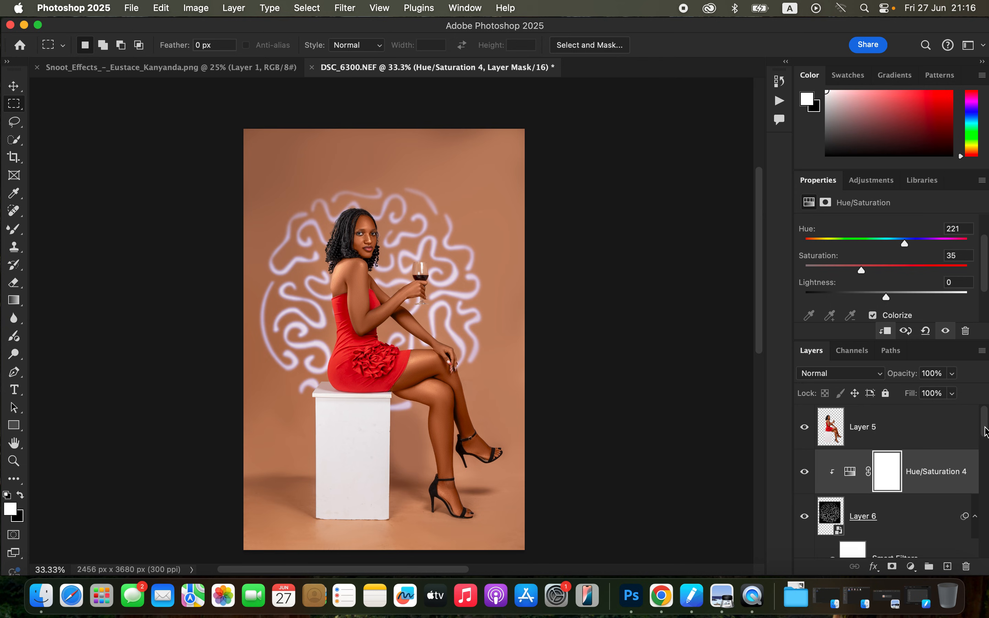
# Reopen Layer 6's Gaussian Blur smart filter and raise its radius slightly.
pyautogui.scroll(-3, 985, 432)
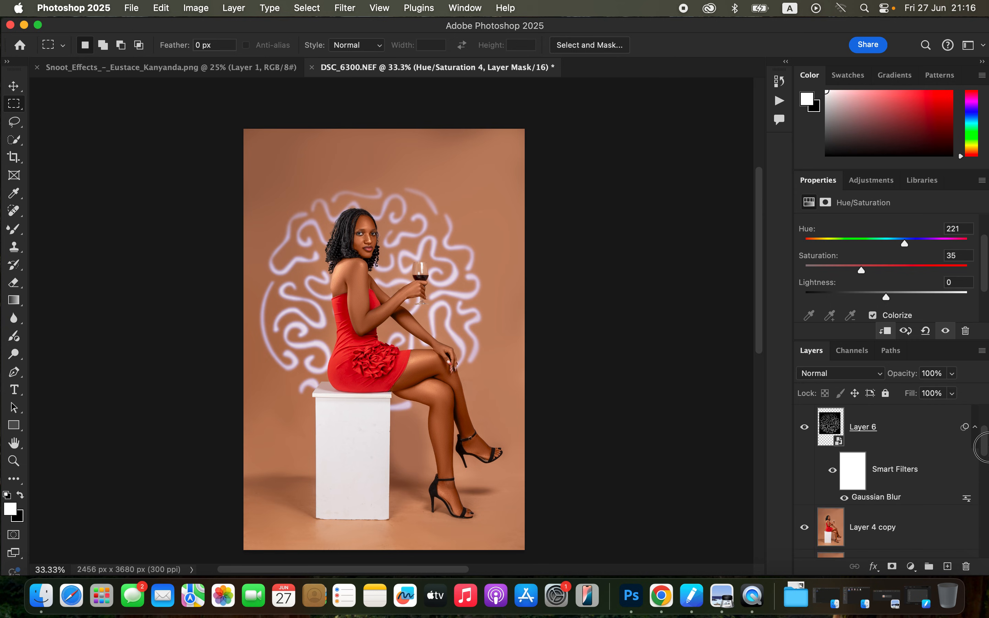
pyautogui.doubleClick(906, 500)
pyautogui.click(684, 292)
pyautogui.moveTo(680, 292); pyautogui.dragTo(676, 294)
pyautogui.click(799, 107)
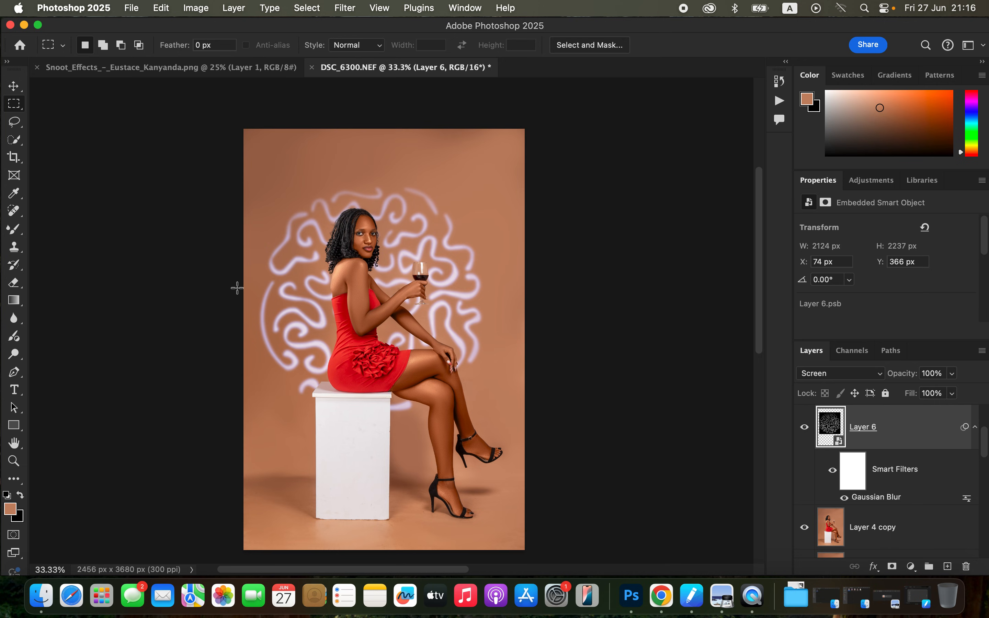
# Export the portrait as a JPG with quality 7 and Bicubic Sharper resampling, saving it to the Desktop as DSC_6300.
pyautogui.click(132, 11)
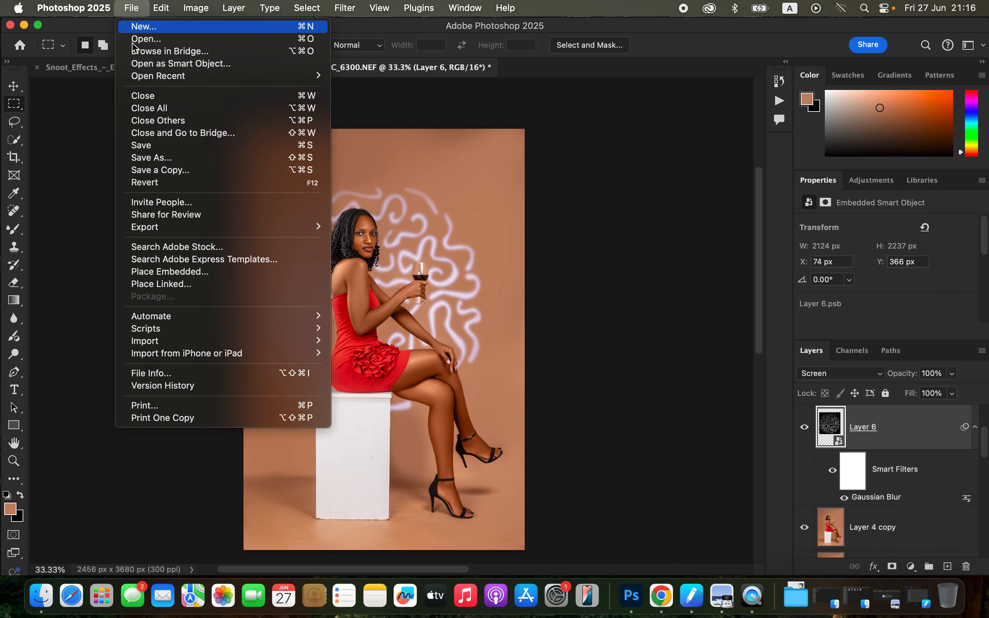
pyautogui.moveTo(192, 227)
pyautogui.click(398, 241)
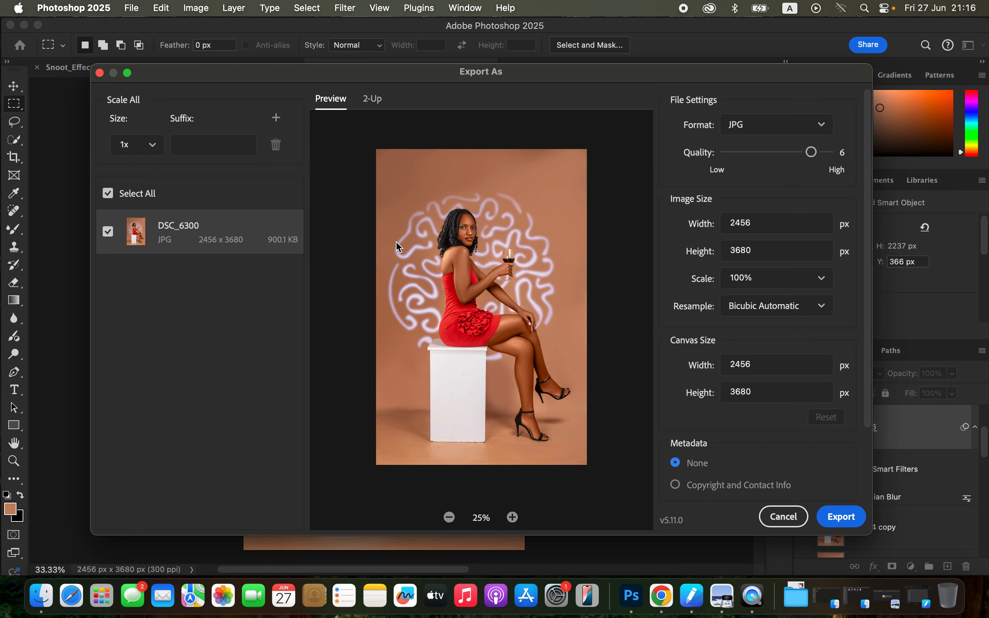
pyautogui.click(828, 152)
pyautogui.scroll(-3, 866, 257)
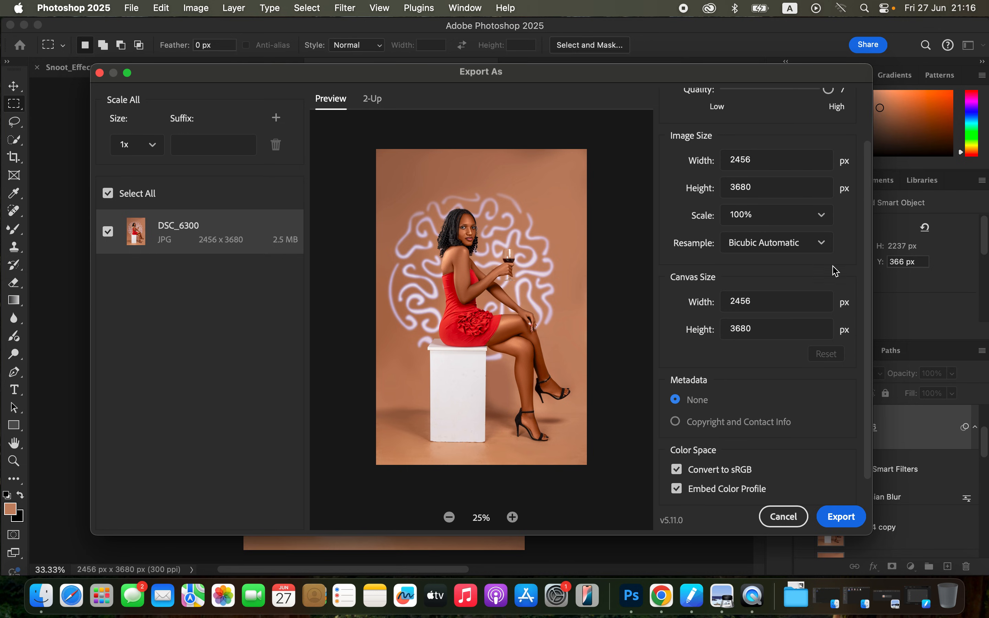
pyautogui.click(817, 245)
pyautogui.click(817, 312)
pyautogui.scroll(-2, 869, 286)
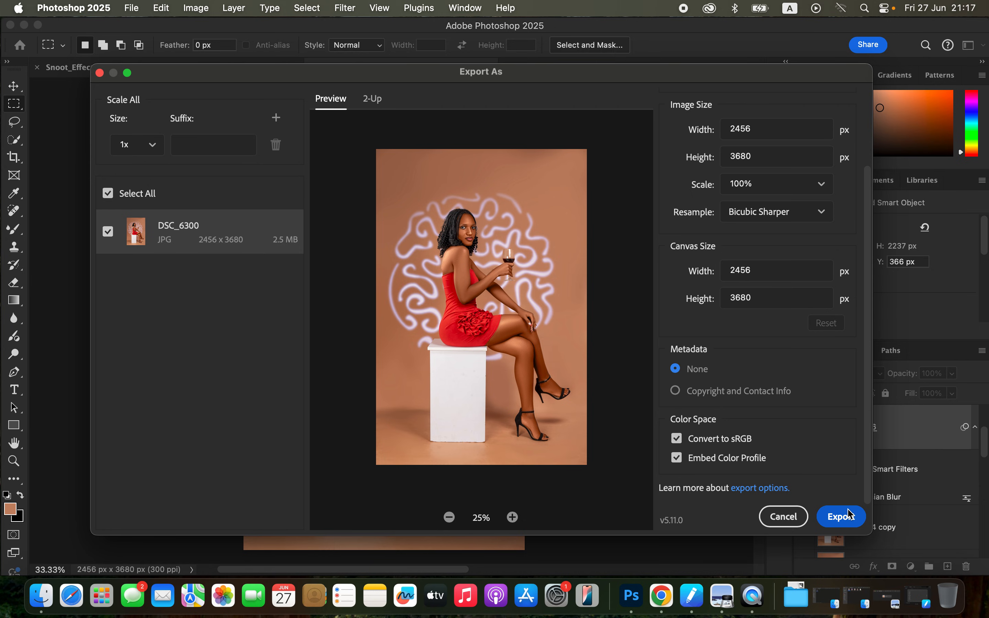
pyautogui.click(843, 518)
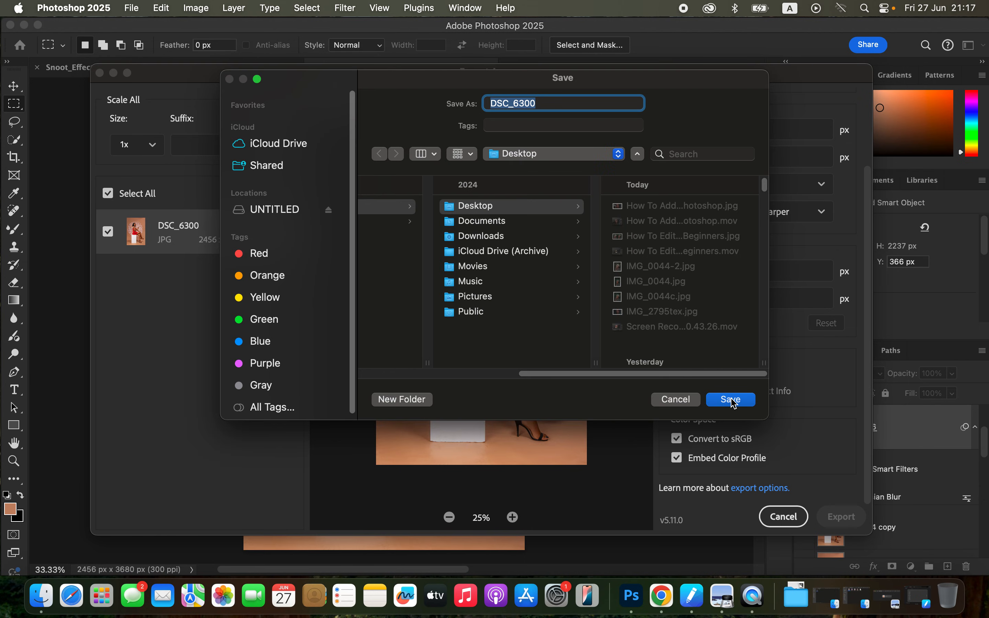
pyautogui.click(732, 399)
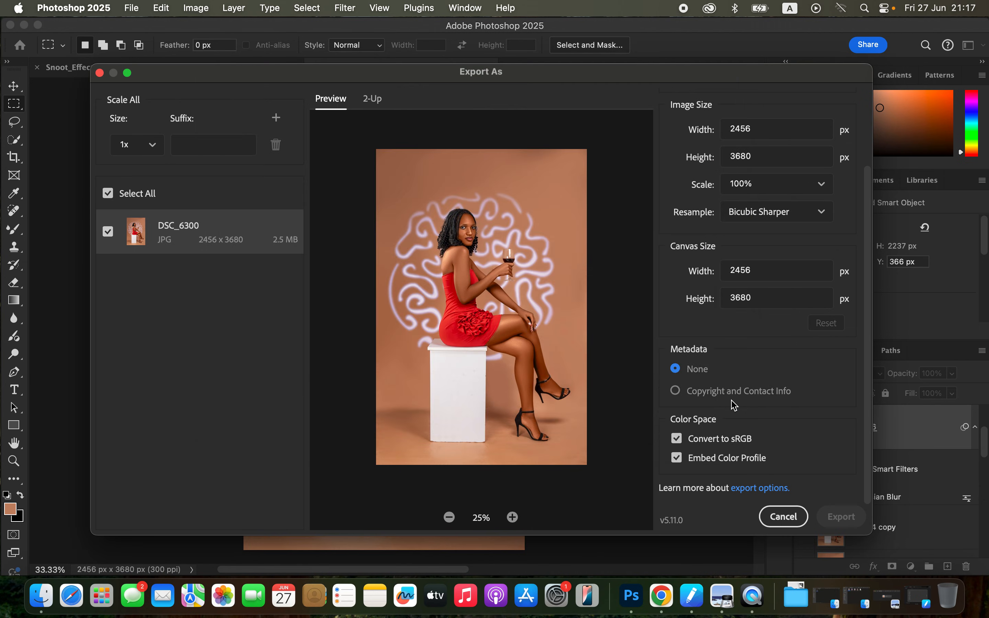